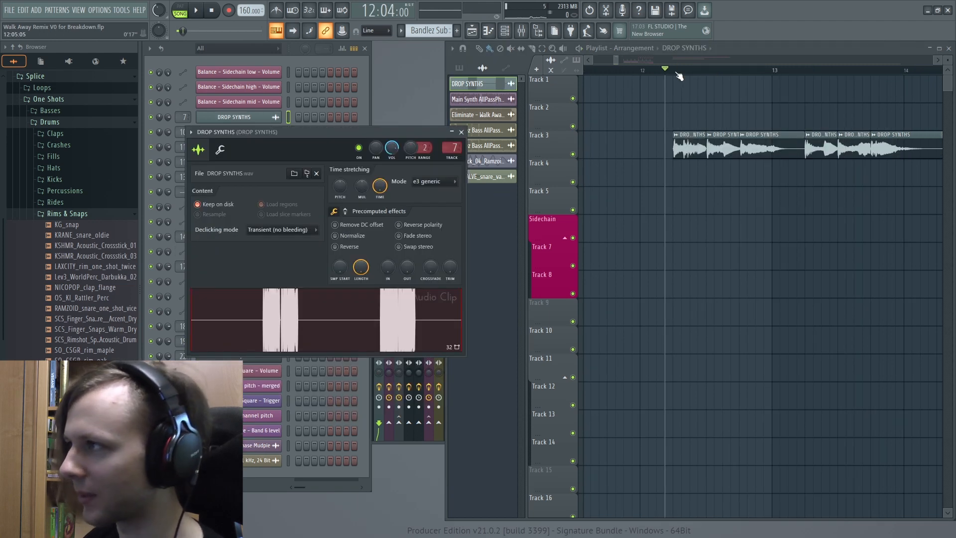
Play the DROP SYNTHS clips on Track 3 from bar 12 and stop playback.
{"action": "key", "text": "space"}
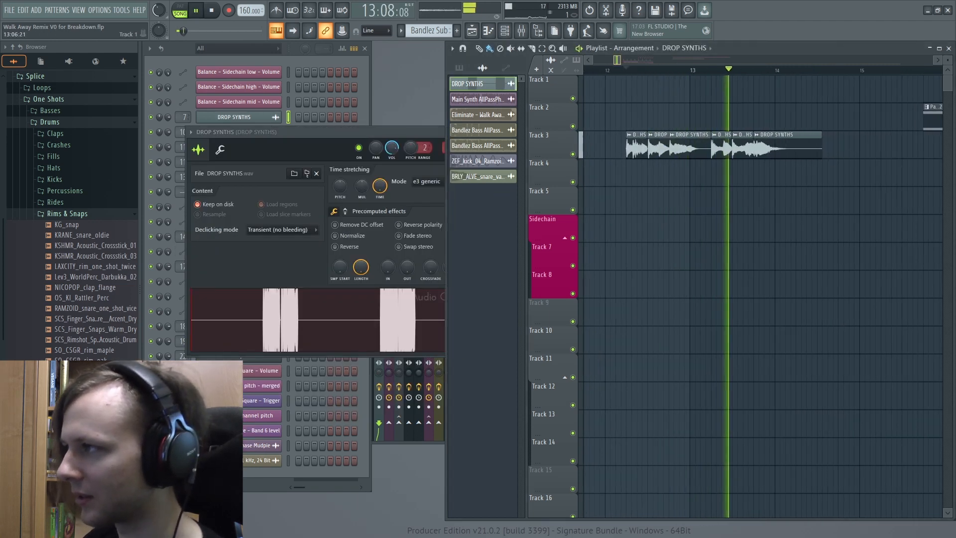
{"action": "scroll", "coordinate": [704, 100], "scroll_direction": "up", "scroll_amount": 2}
{"action": "key", "text": "space"}
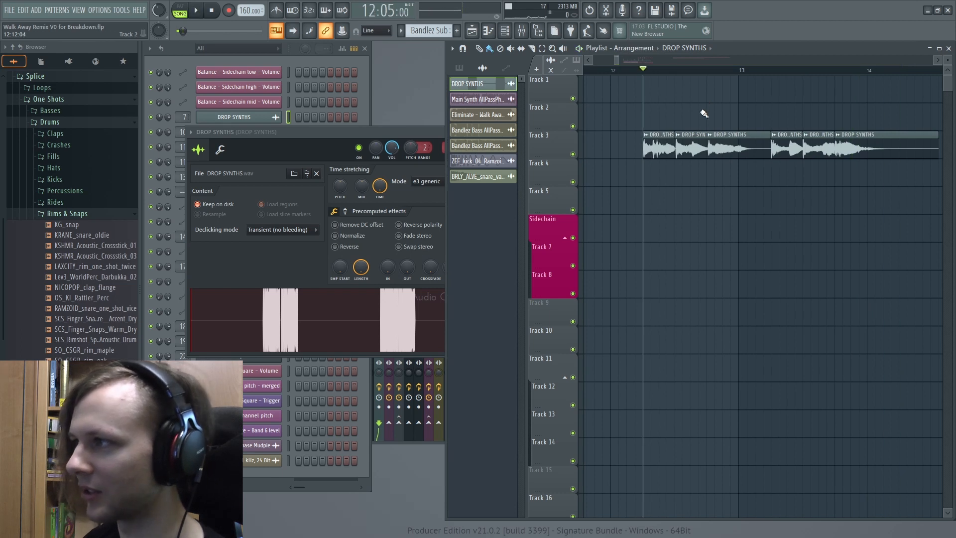
{"action": "scroll", "coordinate": [704, 114], "scroll_direction": "up", "scroll_amount": 2}
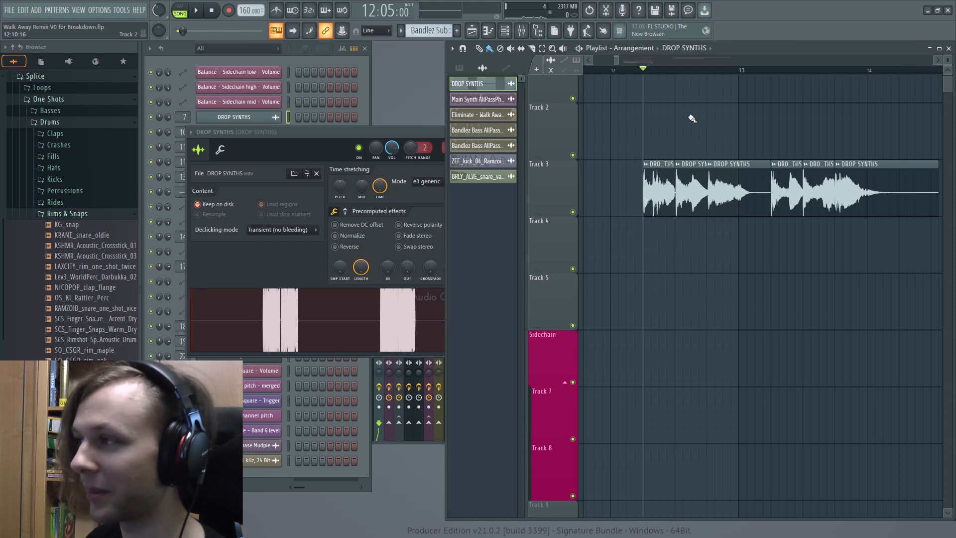
Examine the AllPassPhase map and the surface controls of the two Patcher effects on the DROP SYNTHS mixer track.
{"action": "key", "text": "F9"}
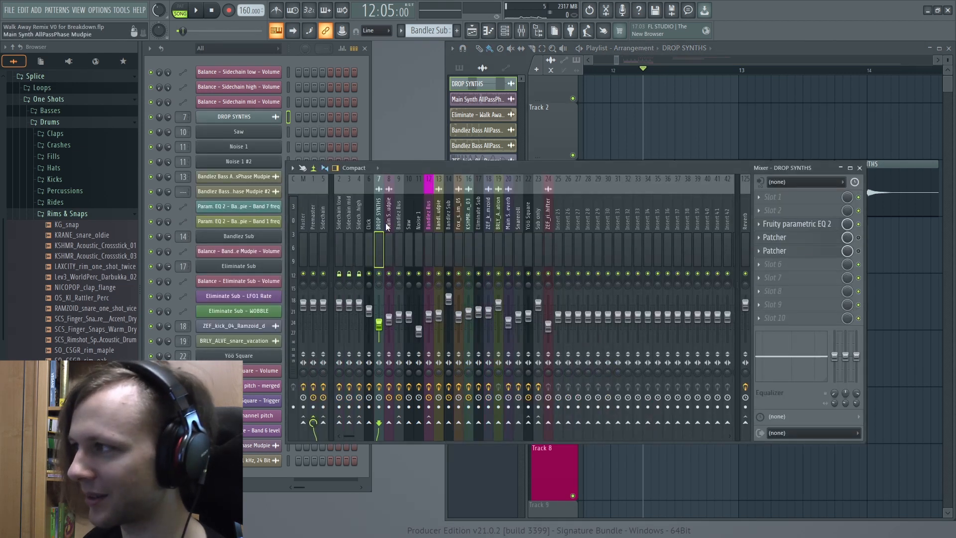
{"action": "left_click", "coordinate": [774, 237]}
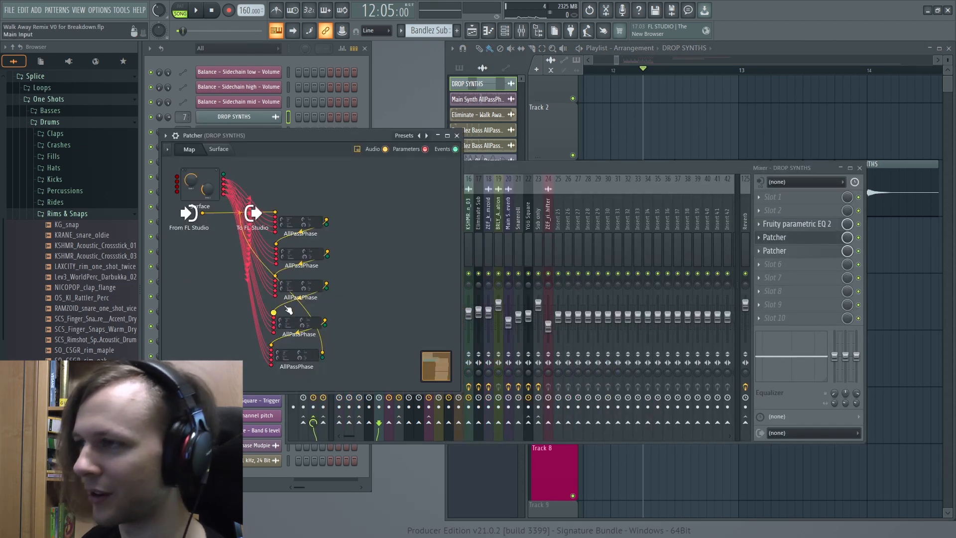
{"action": "left_click", "coordinate": [226, 149]}
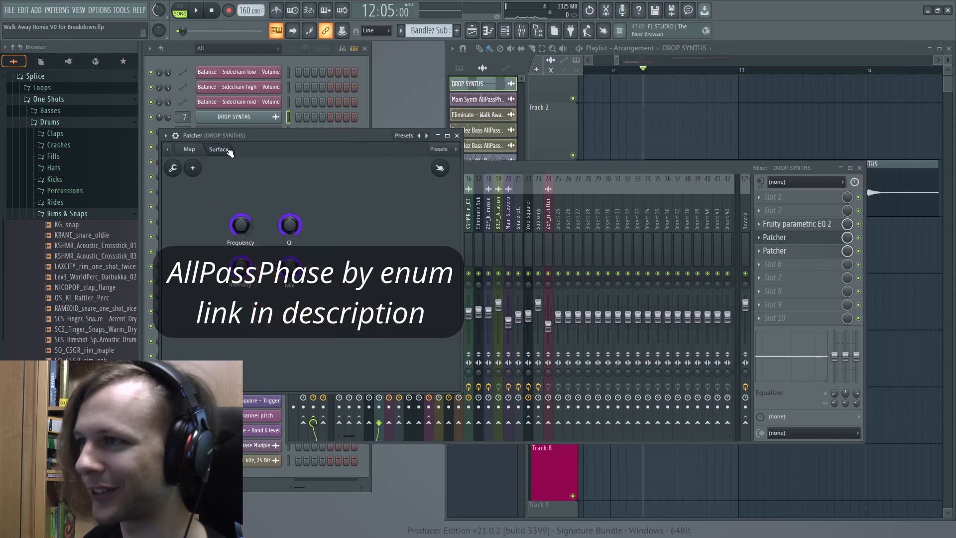
{"action": "left_click", "coordinate": [787, 252]}
{"action": "left_click", "coordinate": [221, 149]}
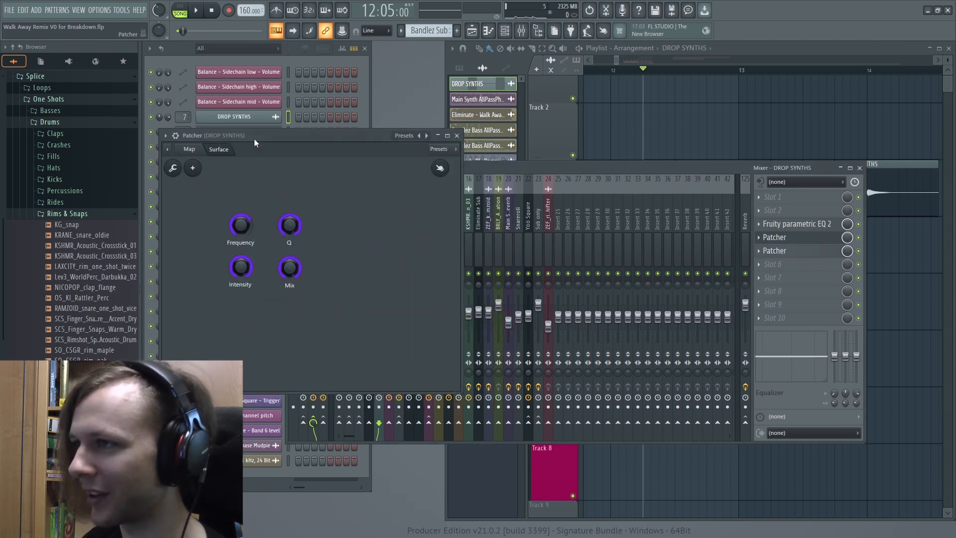
Audition the looped DROP SYNTHS clips while varying the Patcher's Frequency control, and close the Patcher.
{"action": "key", "text": "F9"}
{"action": "key", "text": "space"}
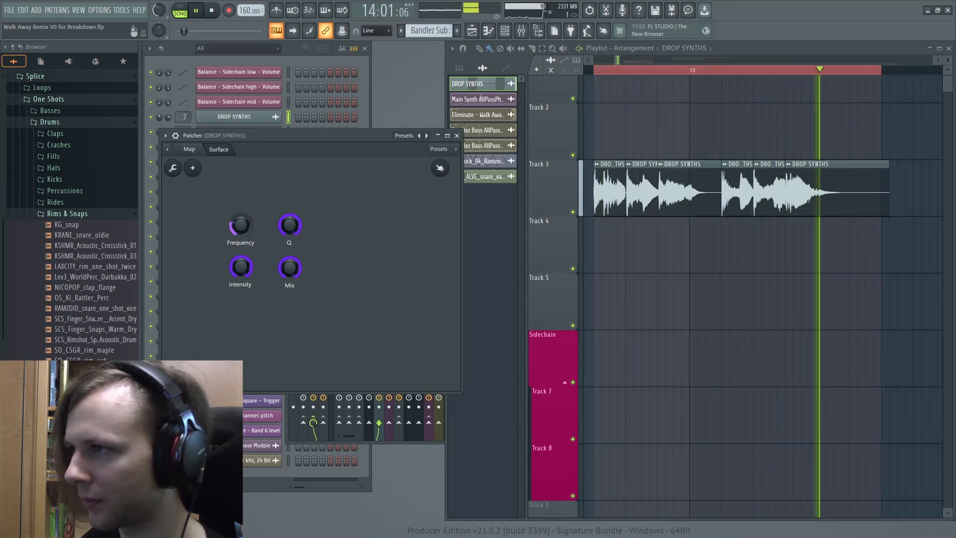
{"action": "key", "text": "space"}
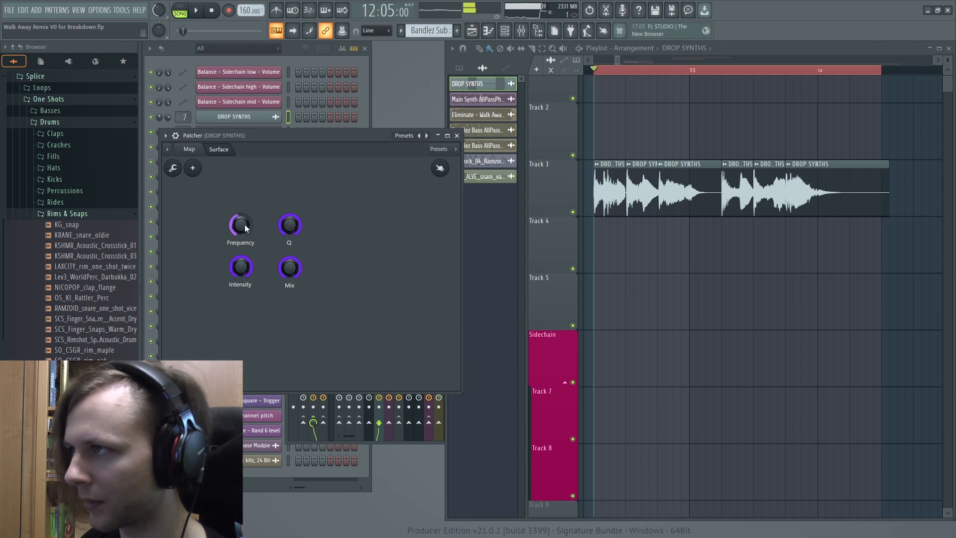
{"action": "left_click", "coordinate": [456, 135]}
{"action": "left_click", "coordinate": [438, 167]}
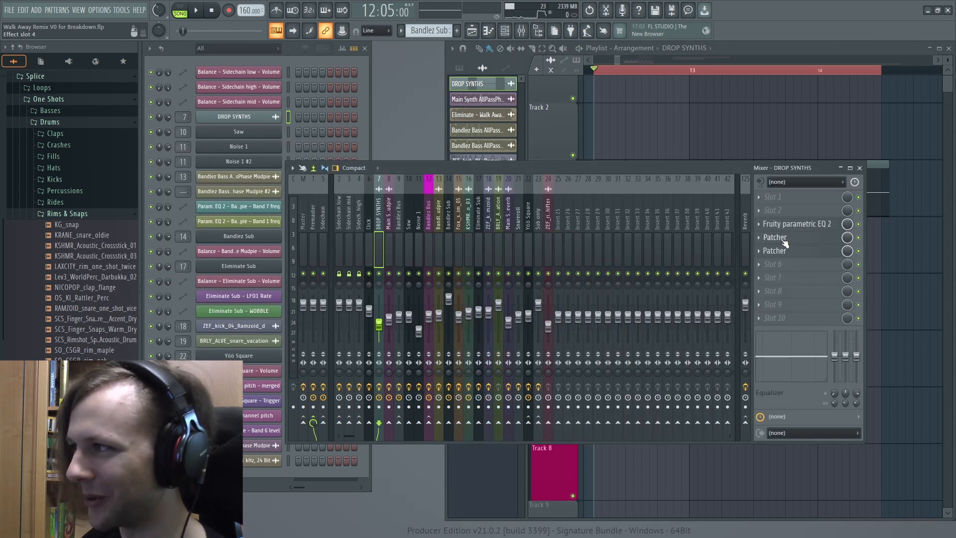
Set a playback loop selection over the Pattern 2 clip in the playlist.
{"action": "scroll", "coordinate": [732, 138], "scroll_direction": "down", "scroll_amount": 4}
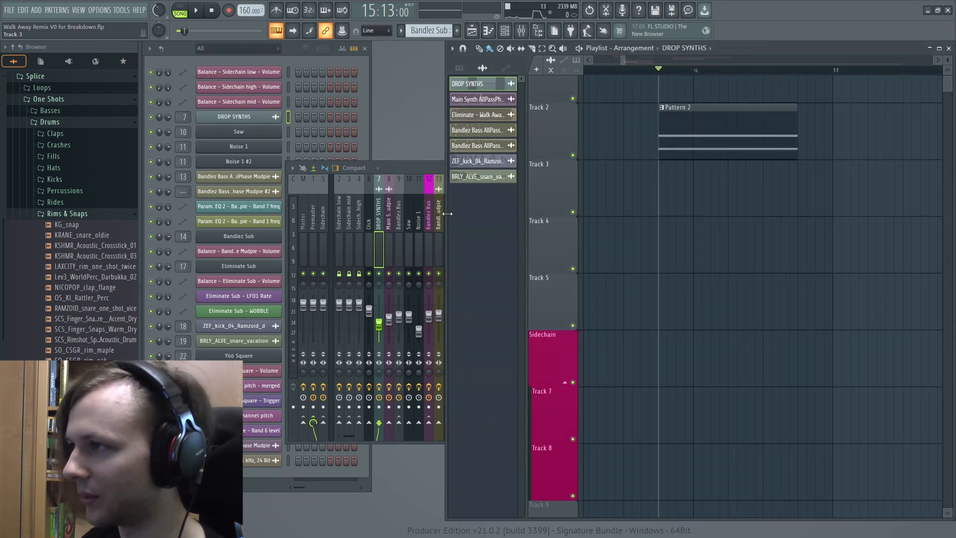
{"action": "key", "text": "space"}
{"action": "left_click_drag", "start_coordinate": [716, 70], "coordinate": [812, 70]}
Check the two Patcher effects on the Bandlez Bus mixer track.
{"action": "left_click", "coordinate": [412, 233]}
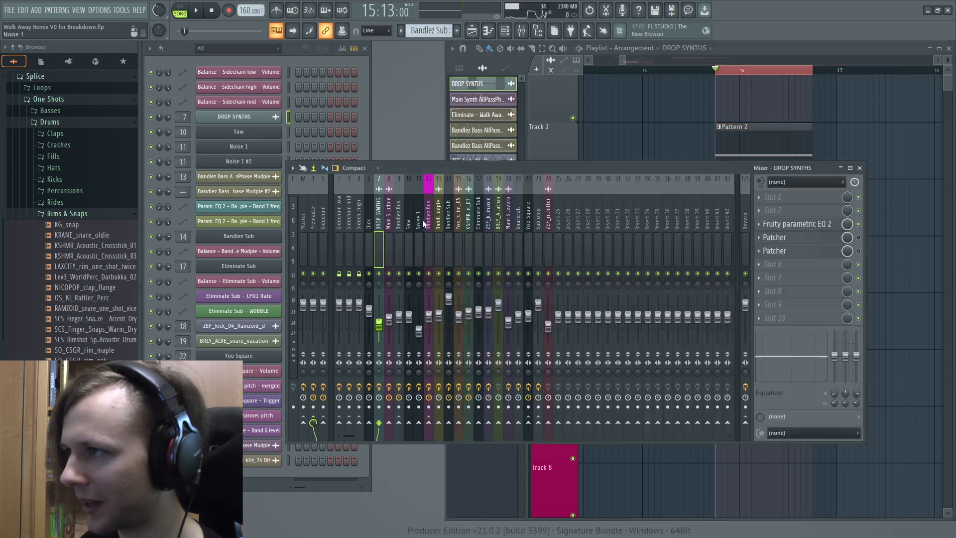
{"action": "left_click", "coordinate": [398, 234]}
{"action": "left_click", "coordinate": [828, 253]}
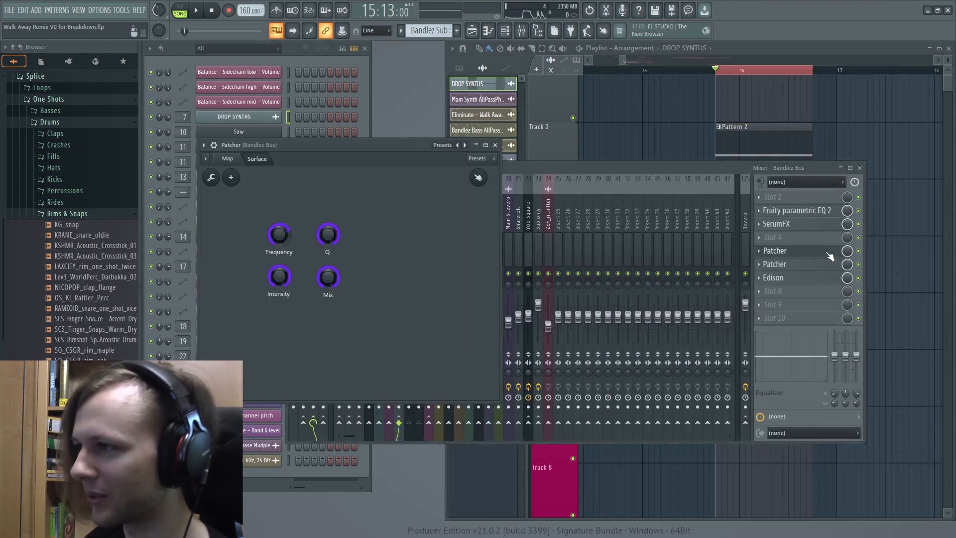
{"action": "left_click", "coordinate": [828, 253]}
{"action": "left_click", "coordinate": [824, 269]}
{"action": "left_click", "coordinate": [824, 269]}
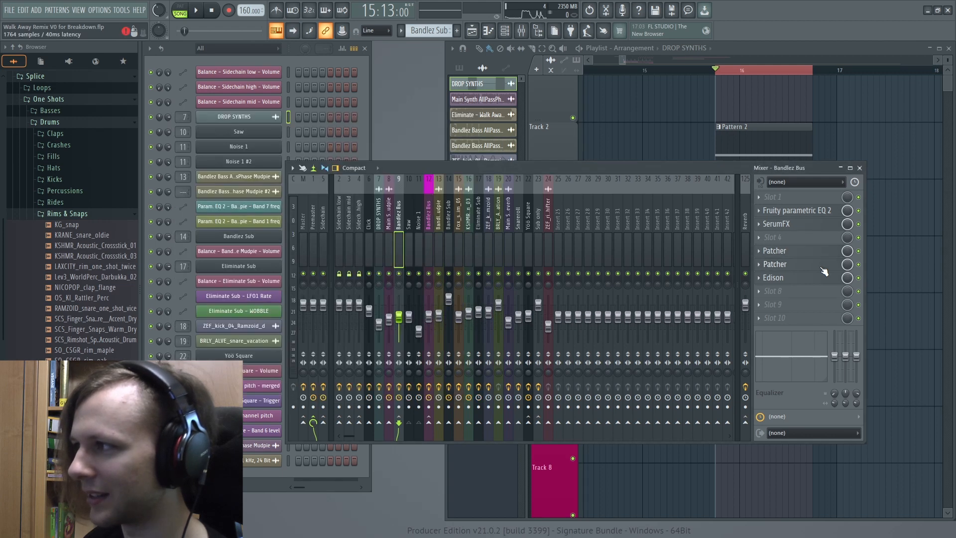
Listen to the Noise 1 and Saw mixer tracks separately and examine the Saw track's Fruity parametric EQ 2 curve during playback.
{"action": "left_click", "coordinate": [418, 232]}
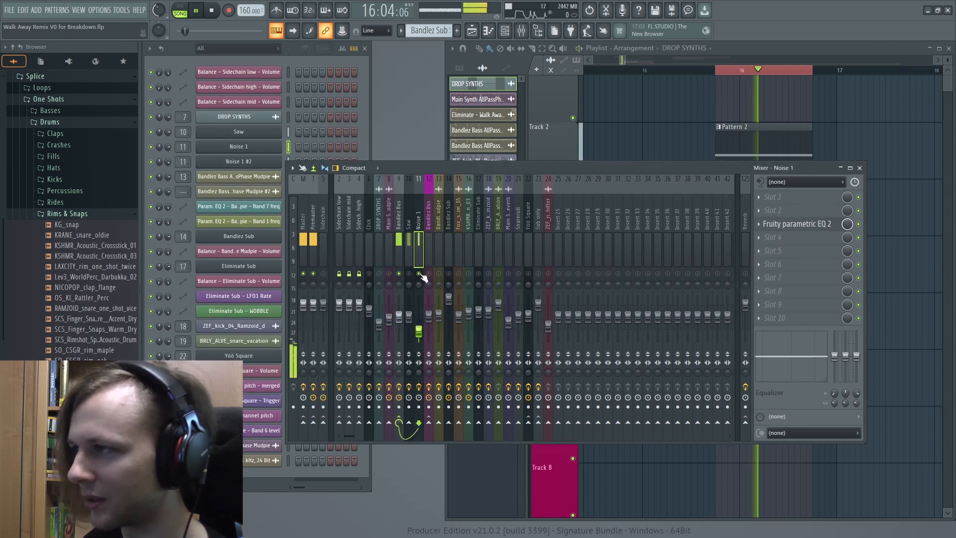
{"action": "key", "text": "space"}
{"action": "left_click", "coordinate": [409, 254]}
{"action": "left_click", "coordinate": [796, 229]}
{"action": "left_click_drag", "start_coordinate": [368, 121], "coordinate": [432, 108]}
{"action": "key", "text": "space"}
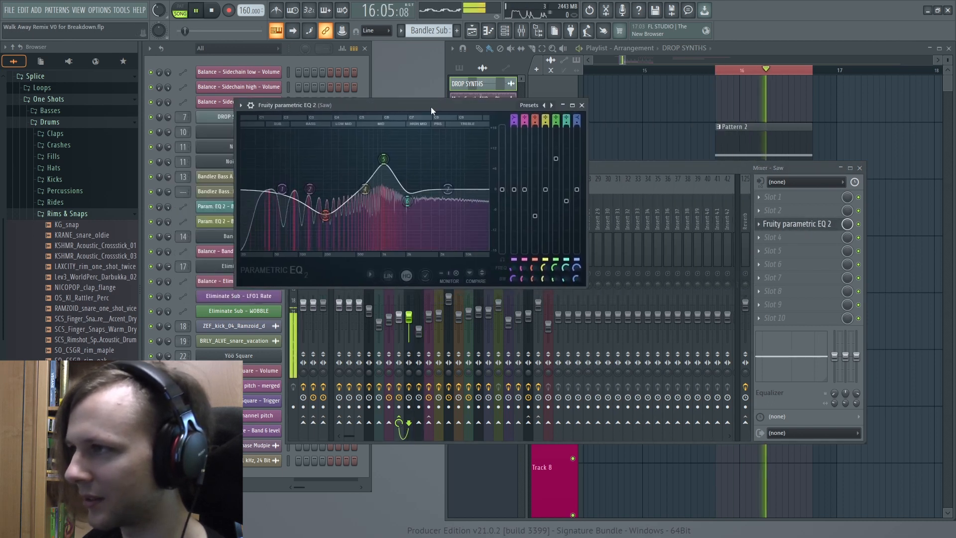
{"action": "key", "text": "space"}
{"action": "left_click", "coordinate": [581, 105]}
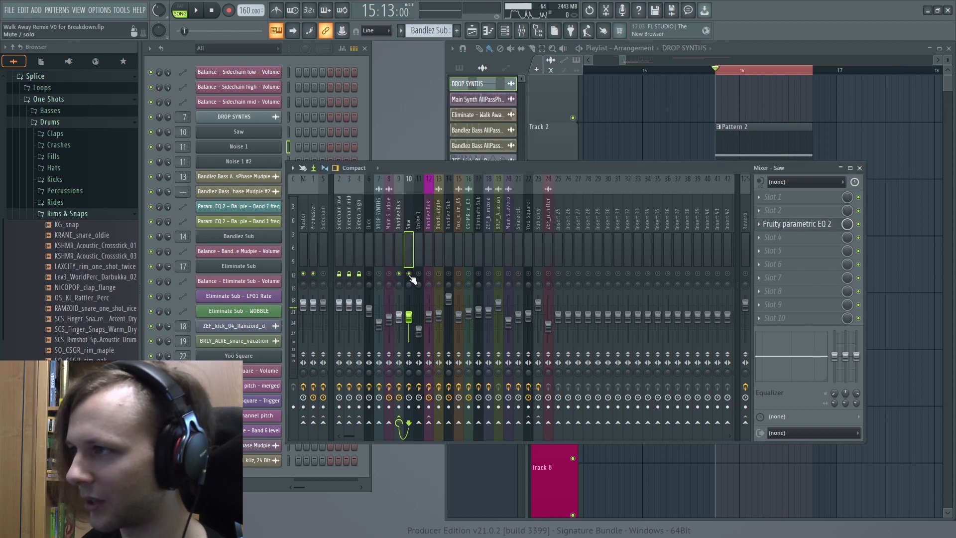
Review the Bandlez Bus SerumFX distortion and AllPassPhase Patcher, and mark a section of the Edison recording.
{"action": "left_click", "coordinate": [398, 252]}
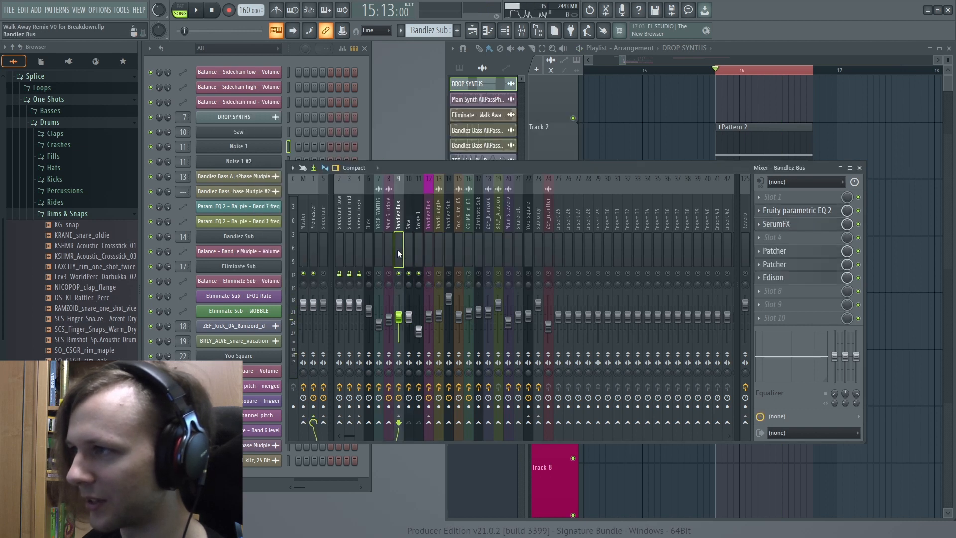
{"action": "left_click", "coordinate": [795, 227]}
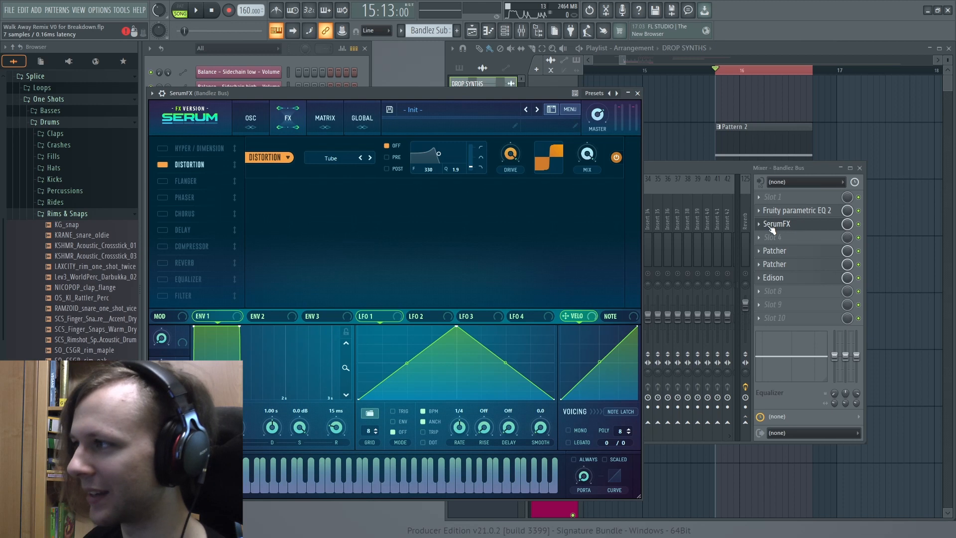
{"action": "left_click", "coordinate": [774, 251]}
{"action": "left_click", "coordinate": [229, 160]}
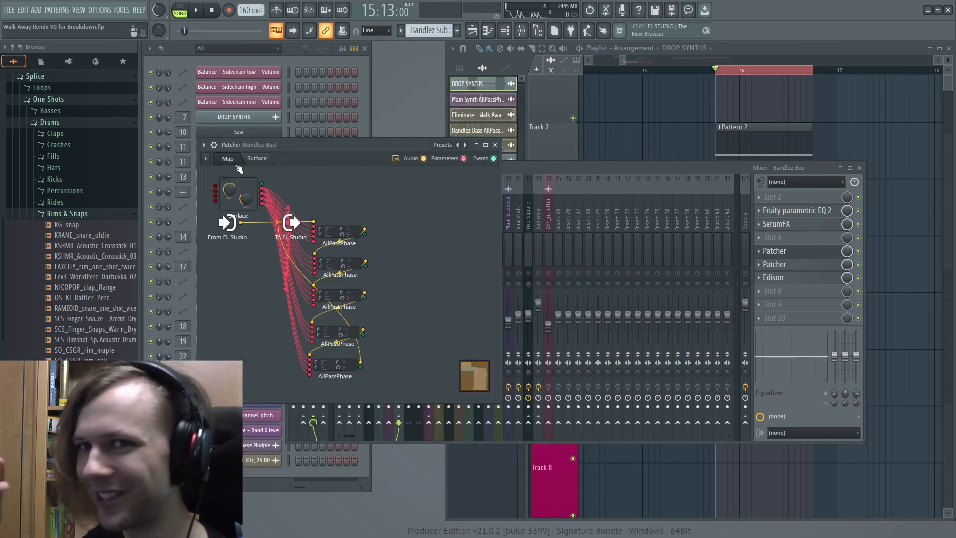
{"action": "left_click", "coordinate": [257, 158]}
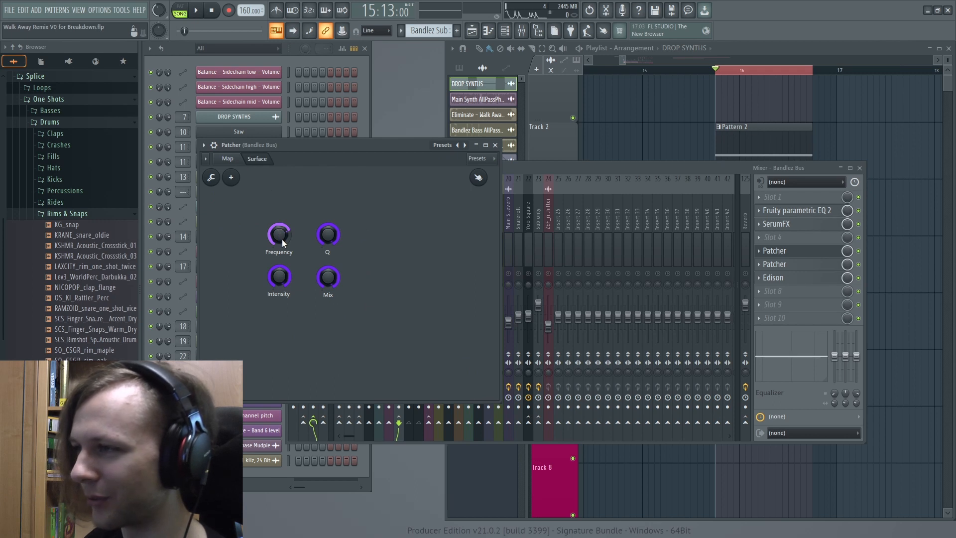
{"action": "key", "text": "space"}
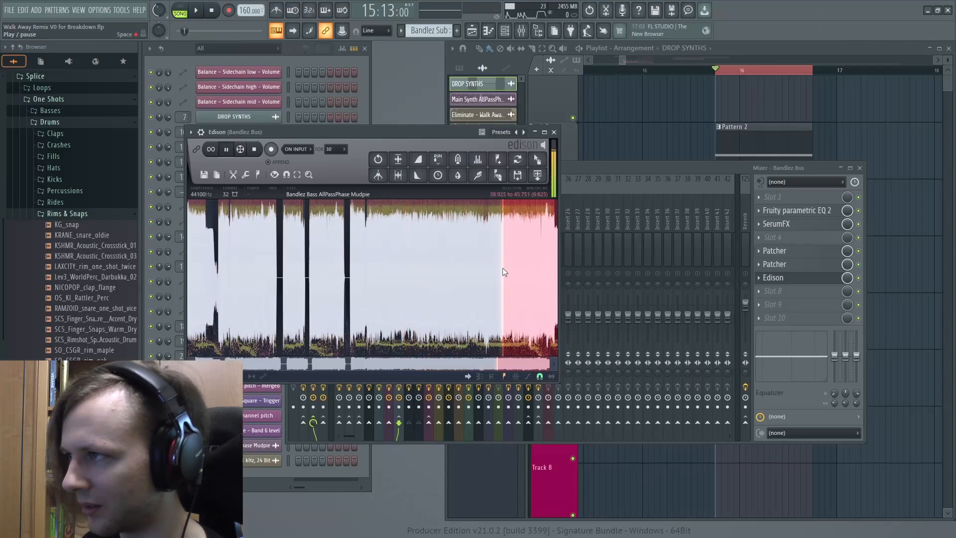
{"action": "left_click_drag", "start_coordinate": [503, 267], "coordinate": [310, 276]}
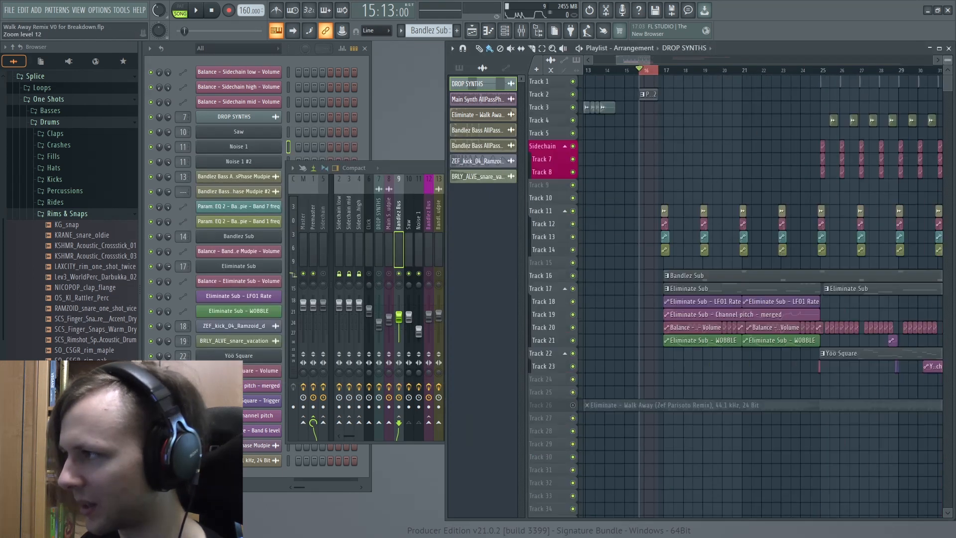
Examine the Bandlez Sub track and the EQ and PHAT RACK Patcher on the processed Bandlez Bus, and play the bass section.
{"action": "scroll", "coordinate": [689, 162], "scroll_direction": "down", "scroll_amount": 4}
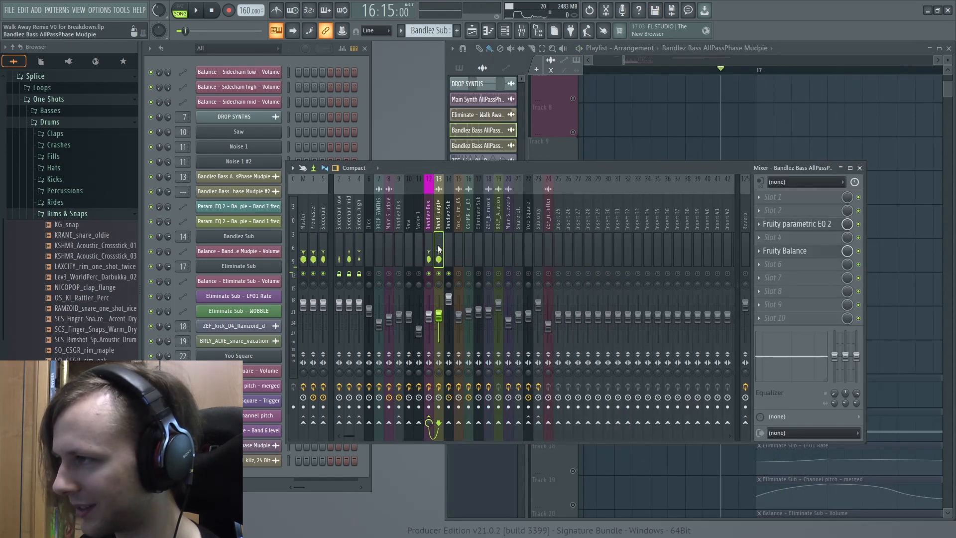
{"action": "left_click", "coordinate": [448, 231]}
{"action": "middle_click", "coordinate": [707, 132]}
{"action": "scroll", "coordinate": [709, 159], "scroll_direction": "down", "scroll_amount": 4}
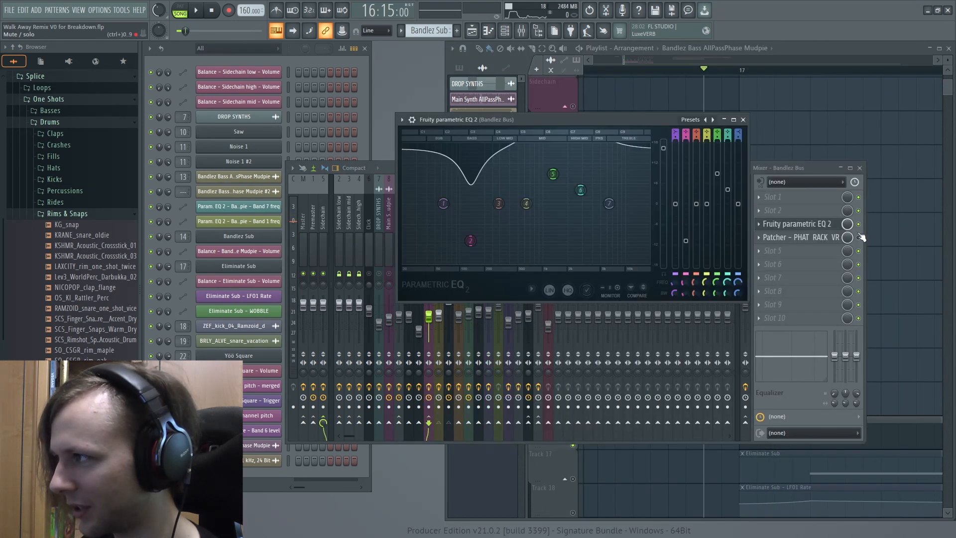
{"action": "left_click", "coordinate": [859, 237]}
{"action": "left_click", "coordinate": [829, 227]}
{"action": "left_click", "coordinate": [827, 240]}
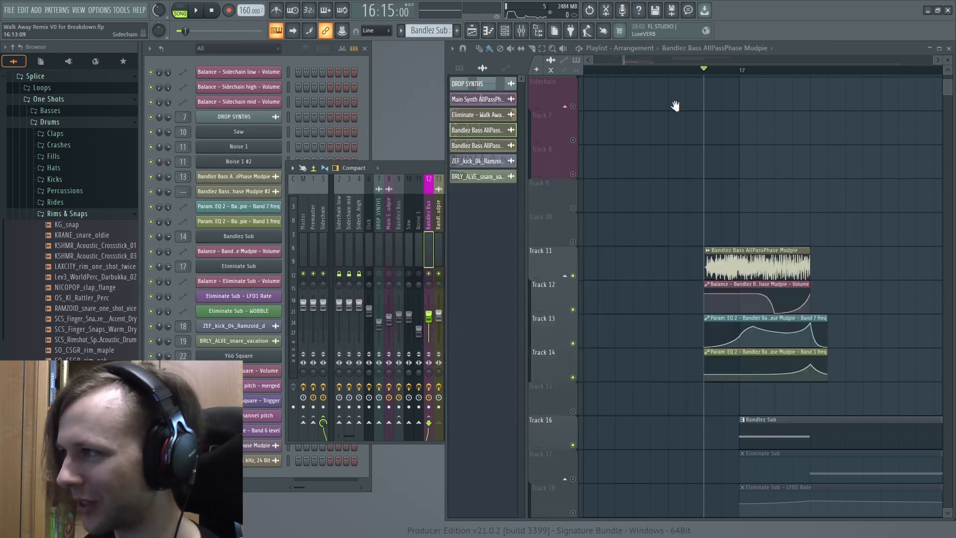
{"action": "key", "text": "space"}
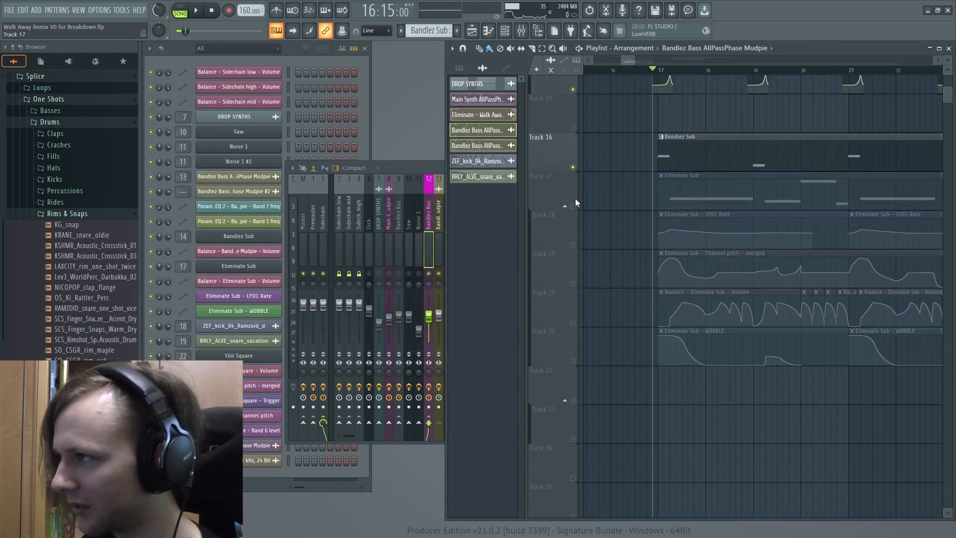
Solo the Eliminate Sub track group, play it from bar 17 and close its Serum window.
{"action": "right_click", "coordinate": [572, 206]}
{"action": "left_click", "coordinate": [674, 71]}
{"action": "key", "text": "space"}
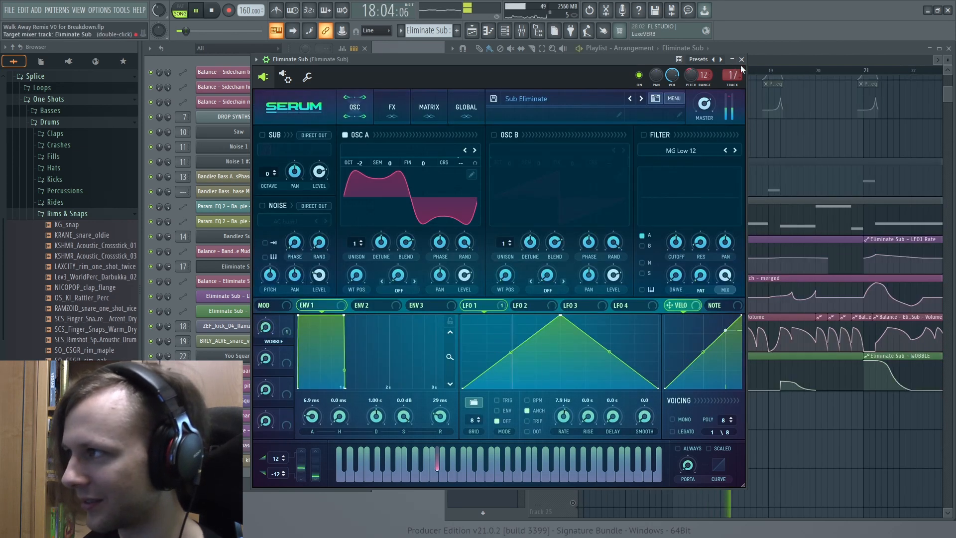
{"action": "left_click", "coordinate": [742, 60]}
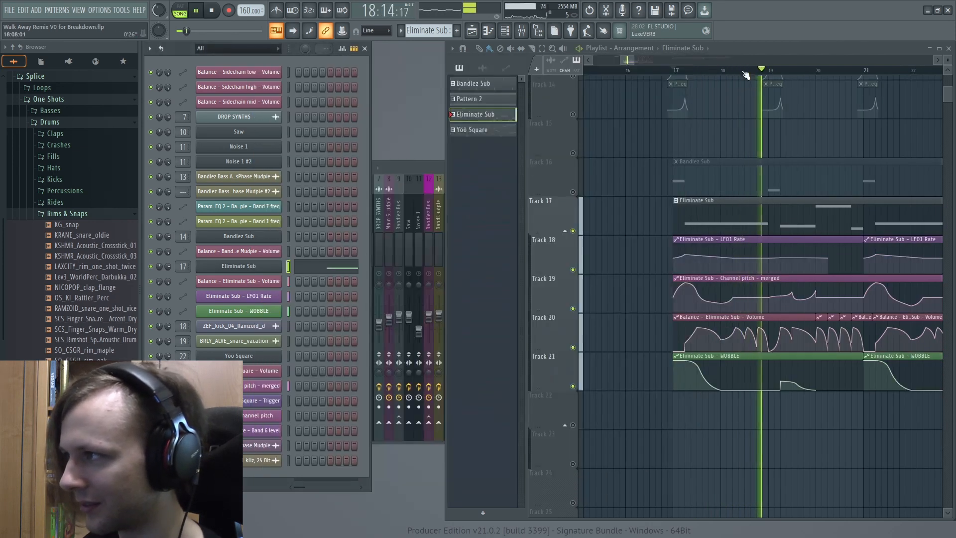
Examine the Eliminate Sub mixer track and its LFO1 rate, channel pitch, volume and WOBBLE automation clips.
{"action": "left_click", "coordinate": [435, 167]}
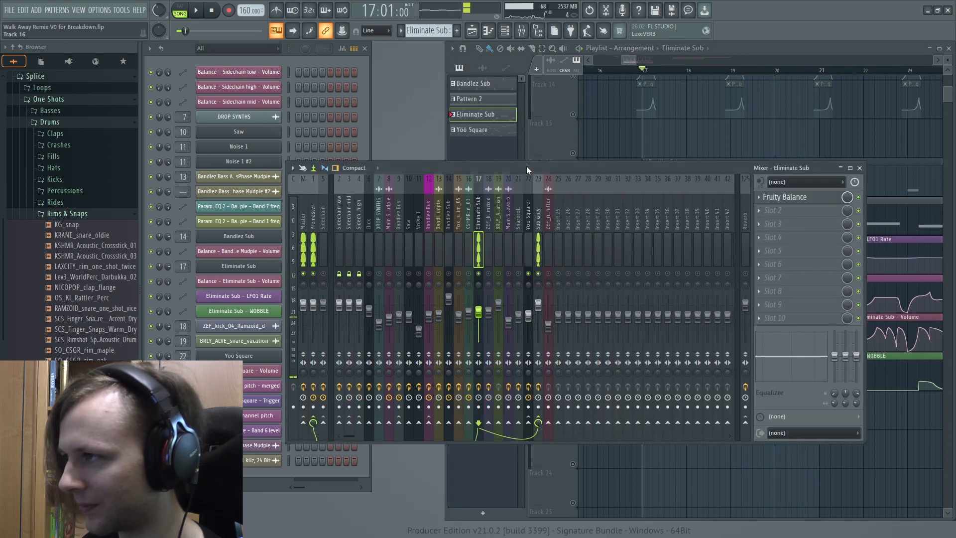
{"action": "left_click", "coordinate": [527, 166]}
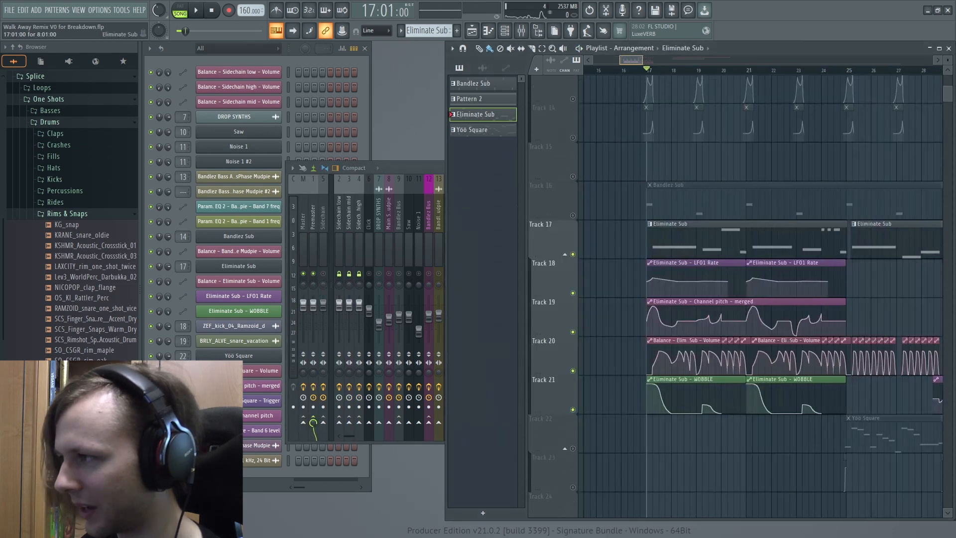
{"action": "scroll", "coordinate": [673, 320], "scroll_direction": "up", "scroll_amount": 3}
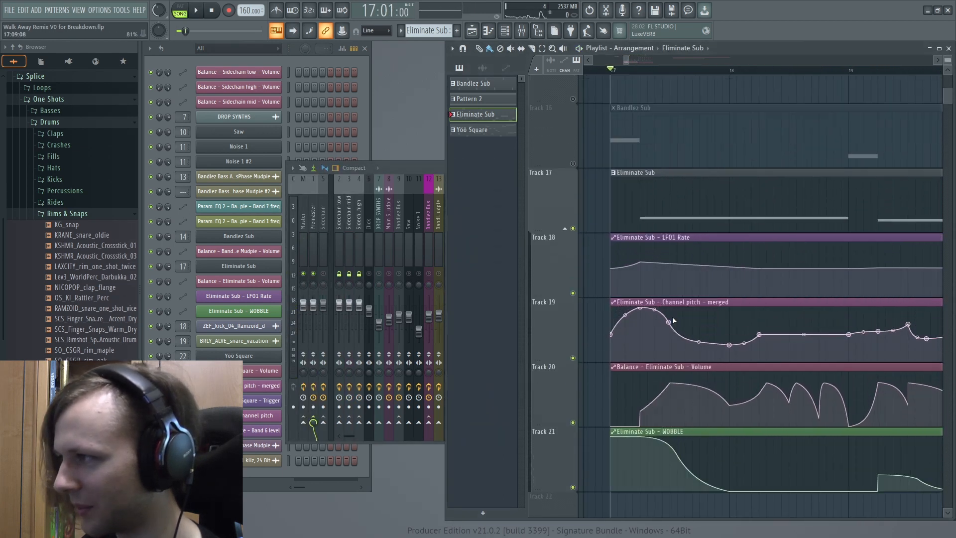
{"action": "scroll", "coordinate": [673, 320], "scroll_direction": "down", "scroll_amount": 3}
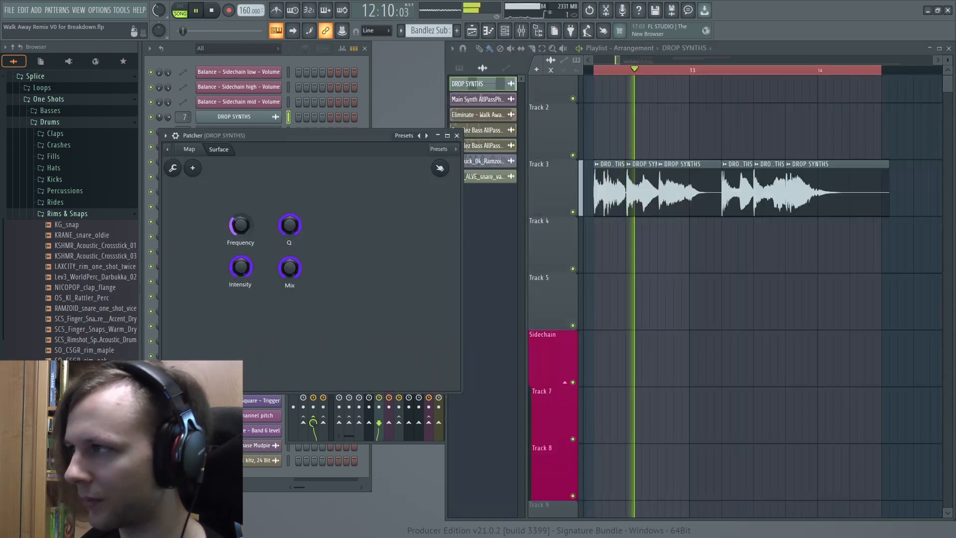
Unmute the Bandlez Sub mixer track and select it.
{"action": "key", "text": "space"}
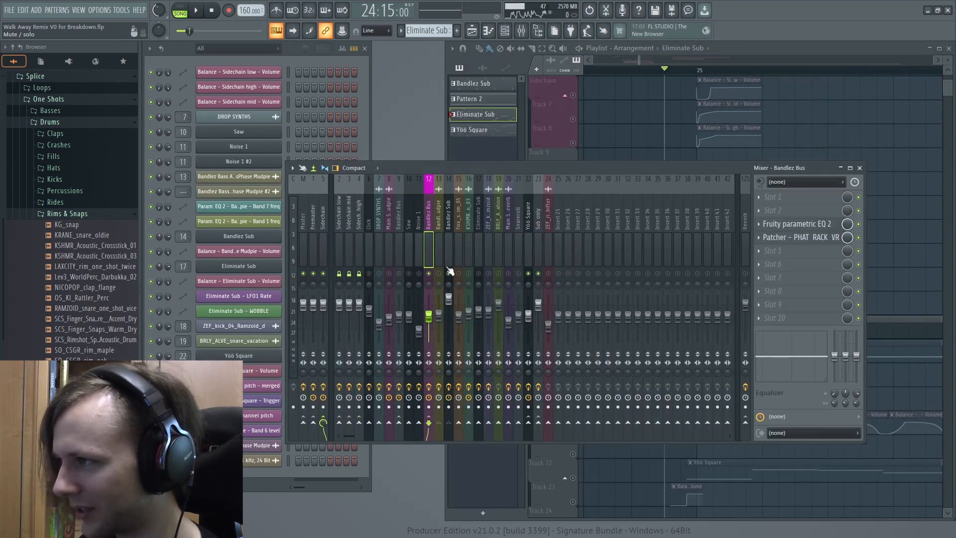
{"action": "left_click", "coordinate": [449, 271]}
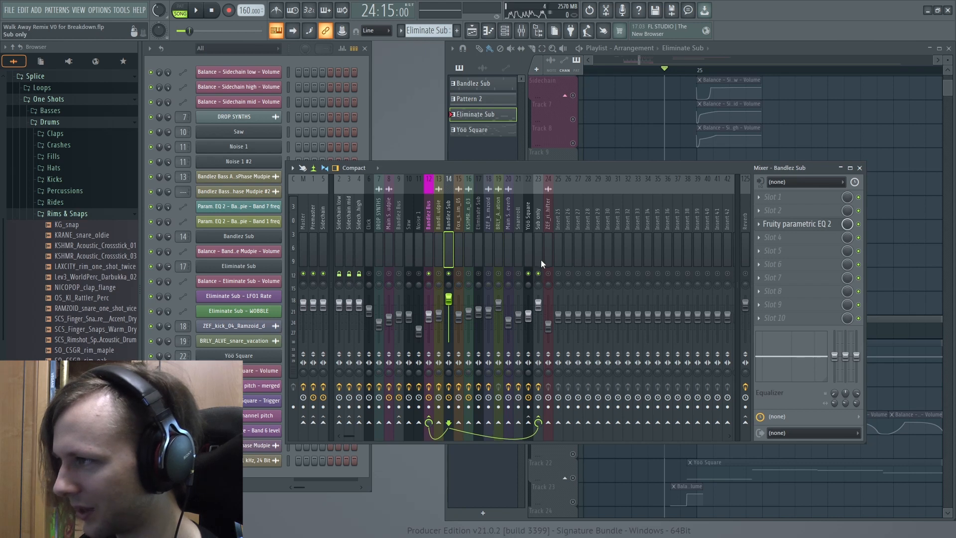
Solo the Yöö Square track group in the playlist.
{"action": "left_click", "coordinate": [718, 376]}
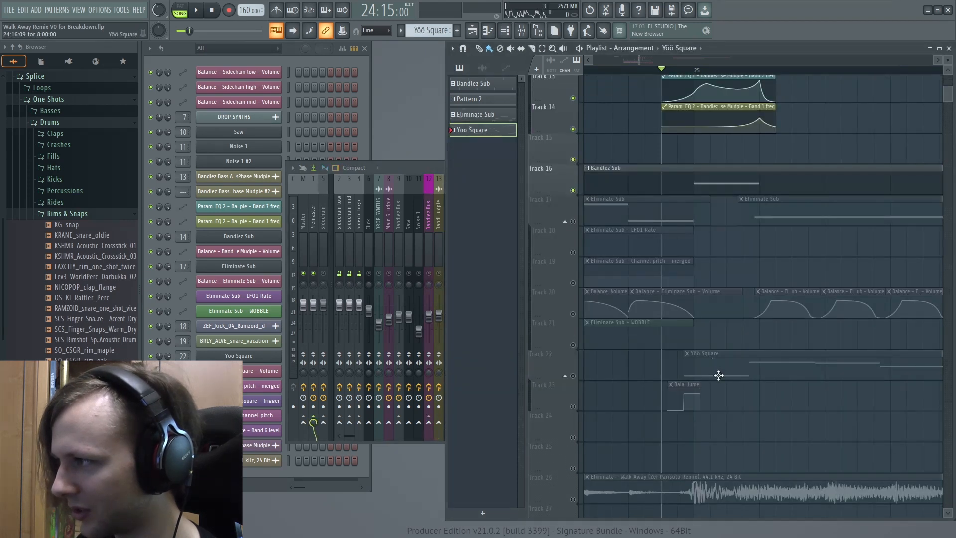
{"action": "scroll", "coordinate": [717, 375], "scroll_direction": "up", "scroll_amount": 2}
{"action": "right_click", "coordinate": [573, 395]}
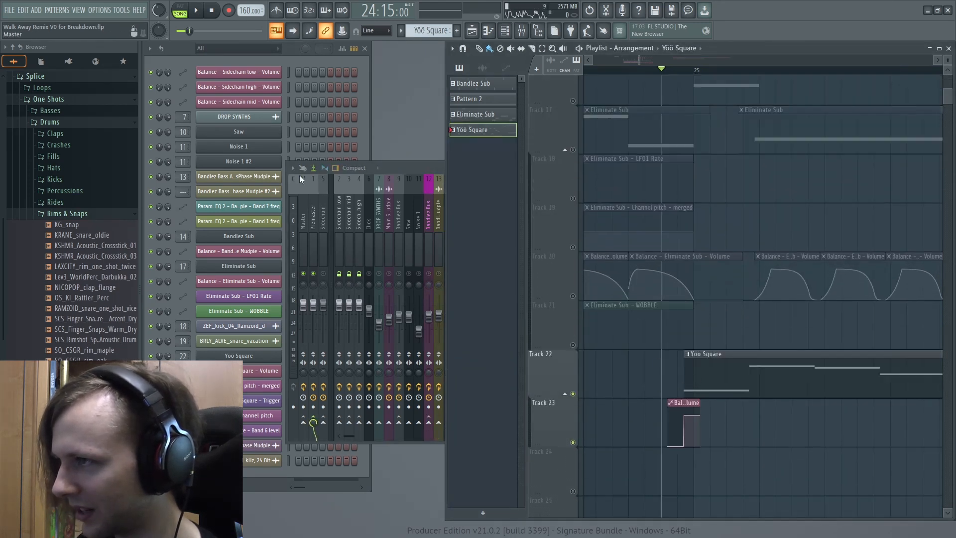
Open the Yöö Square channel's Serum, play it, and examine its FX and OSC pages.
{"action": "left_click", "coordinate": [317, 117]}
{"action": "left_click", "coordinate": [245, 359]}
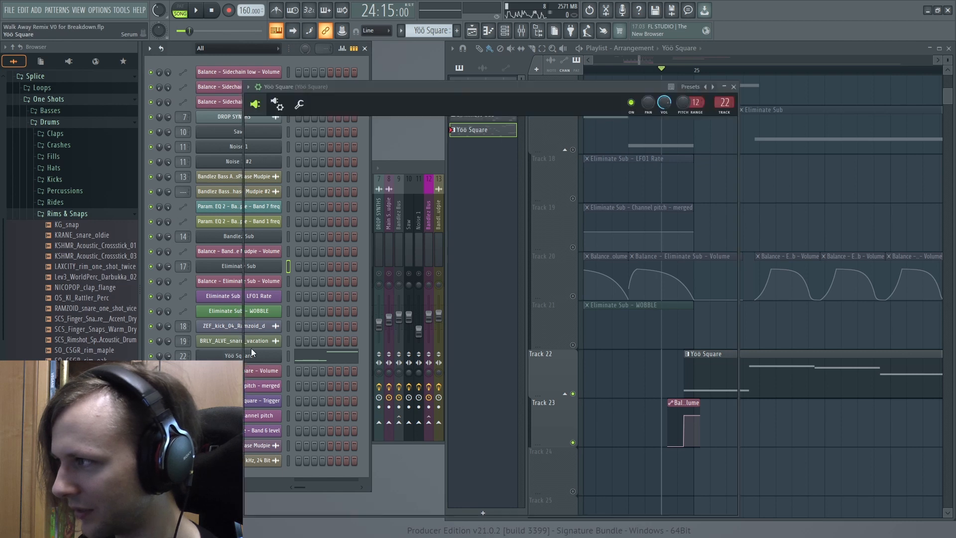
{"action": "key", "text": "space"}
{"action": "left_click", "coordinate": [384, 134]}
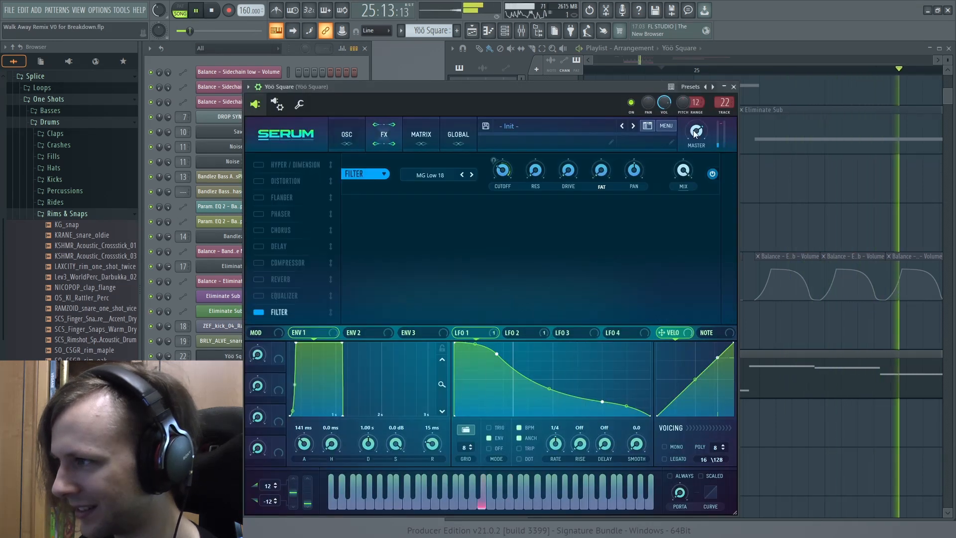
{"action": "left_click", "coordinate": [347, 134]}
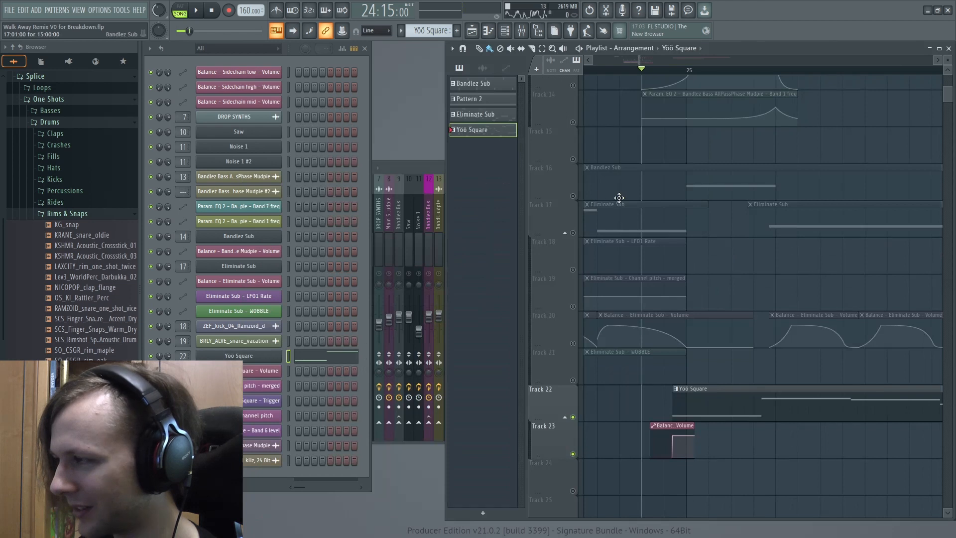
Show the mixer and play the Yöö Square section with the full drop from bar 30, bar 31 and about bar 32.
{"action": "scroll", "coordinate": [619, 197], "scroll_direction": "down", "scroll_amount": 4}
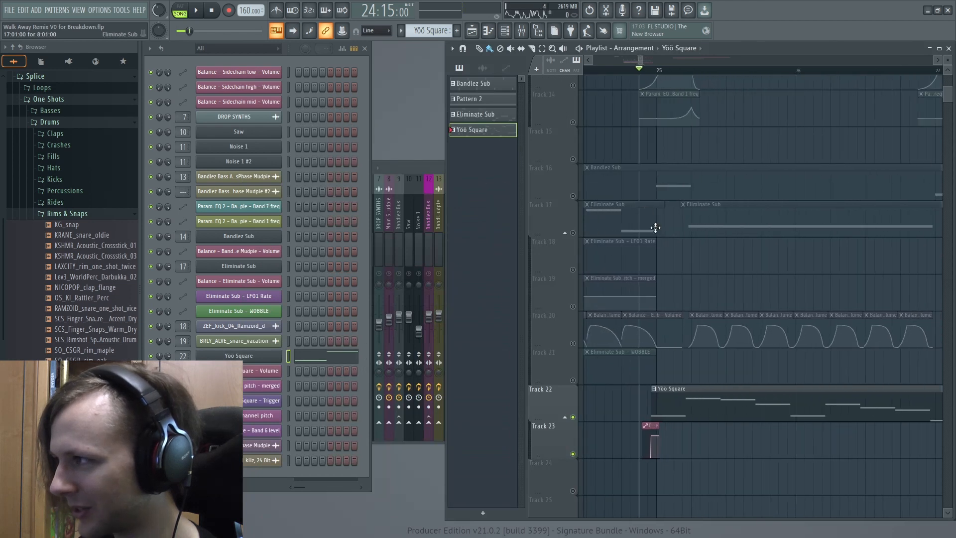
{"action": "scroll", "coordinate": [687, 228], "scroll_direction": "up", "scroll_amount": 1}
{"action": "key", "text": "F9"}
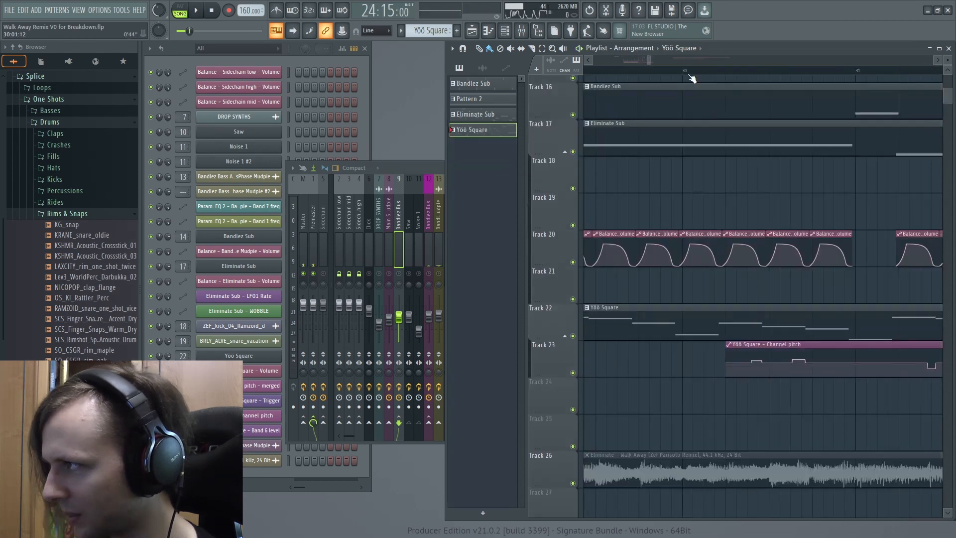
{"action": "left_click", "coordinate": [683, 71]}
{"action": "key", "text": "space"}
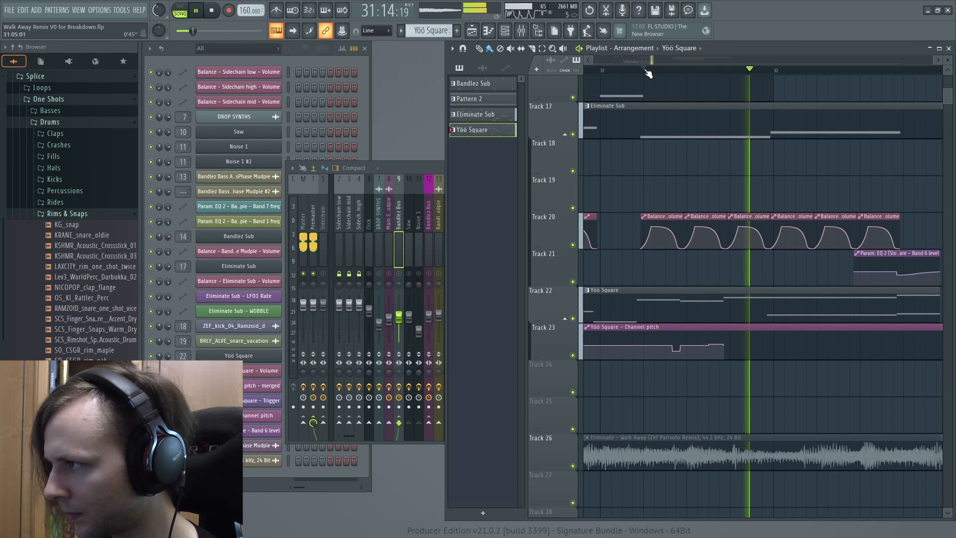
{"action": "key", "text": "space"}
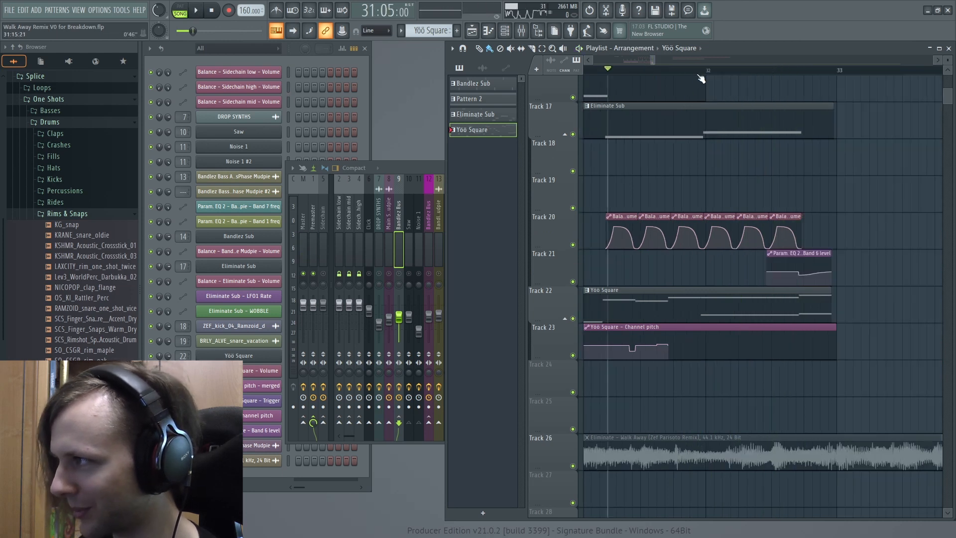
{"action": "left_click", "coordinate": [699, 72]}
{"action": "key", "text": "space"}
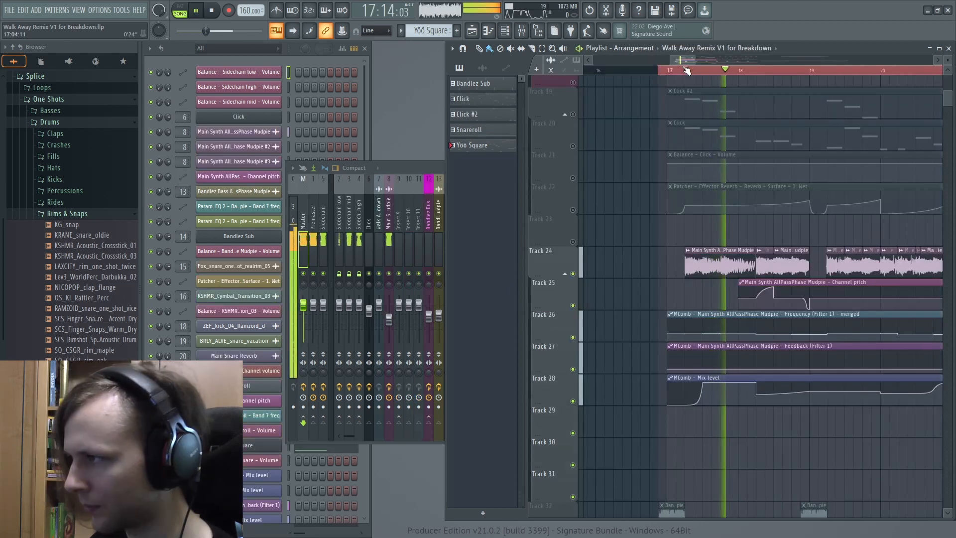
Open the Main Synth AllPassPhase Mudpie clip's channel and examine soothe2 on its mixer track.
{"action": "key", "text": "space"}
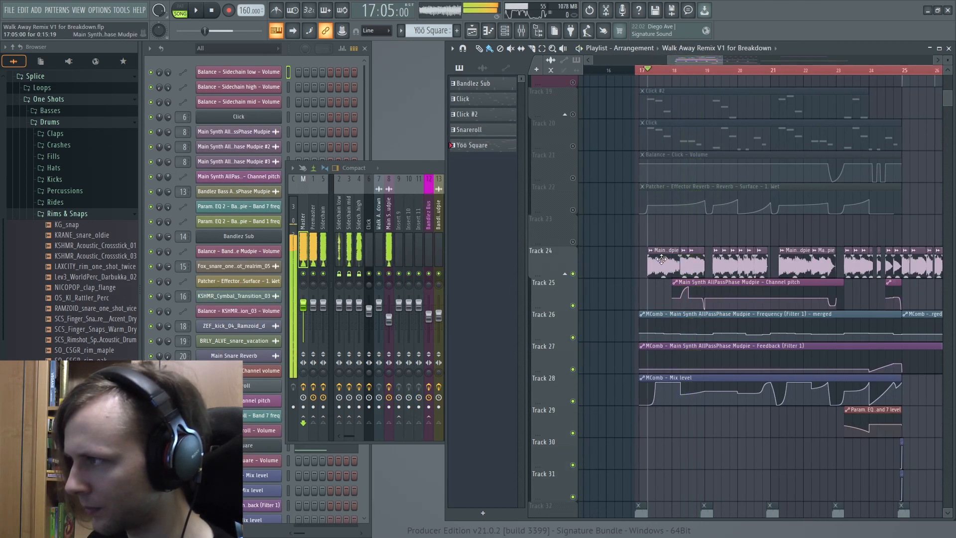
{"action": "double_click", "coordinate": [660, 259]}
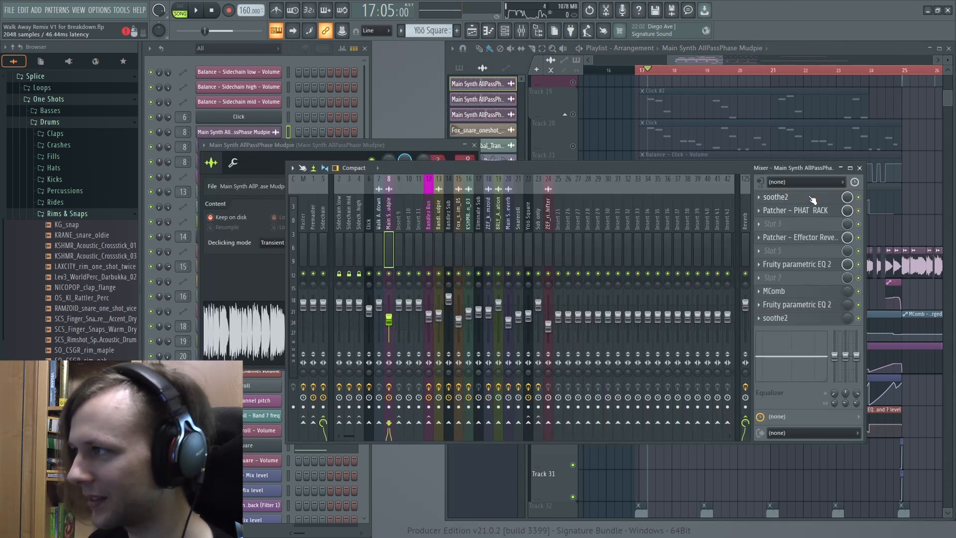
{"action": "left_click", "coordinate": [811, 198]}
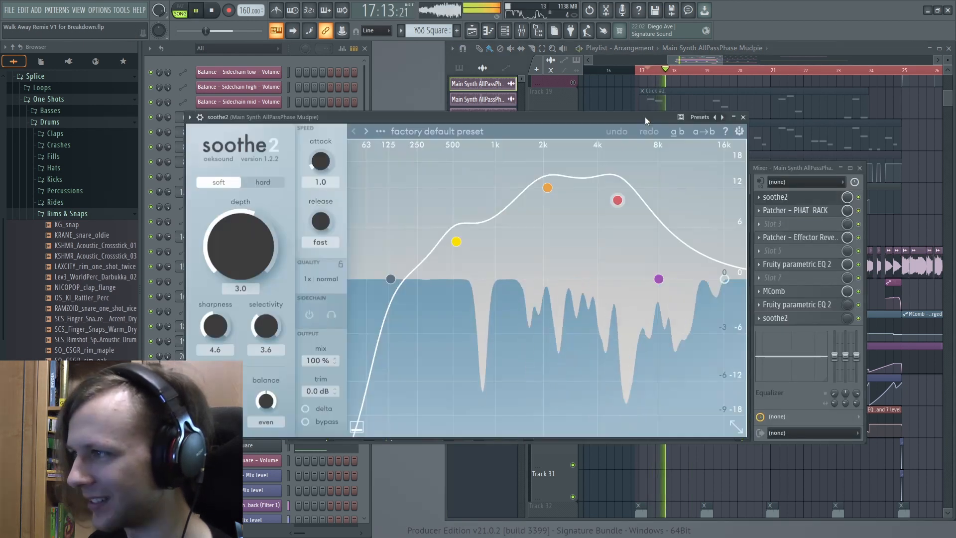
{"action": "left_click", "coordinate": [811, 197]}
Examine the map and surface of the Main Synth's PHAT RACK Patcher and check its Effector Reverb Patcher.
{"action": "left_click", "coordinate": [810, 211]}
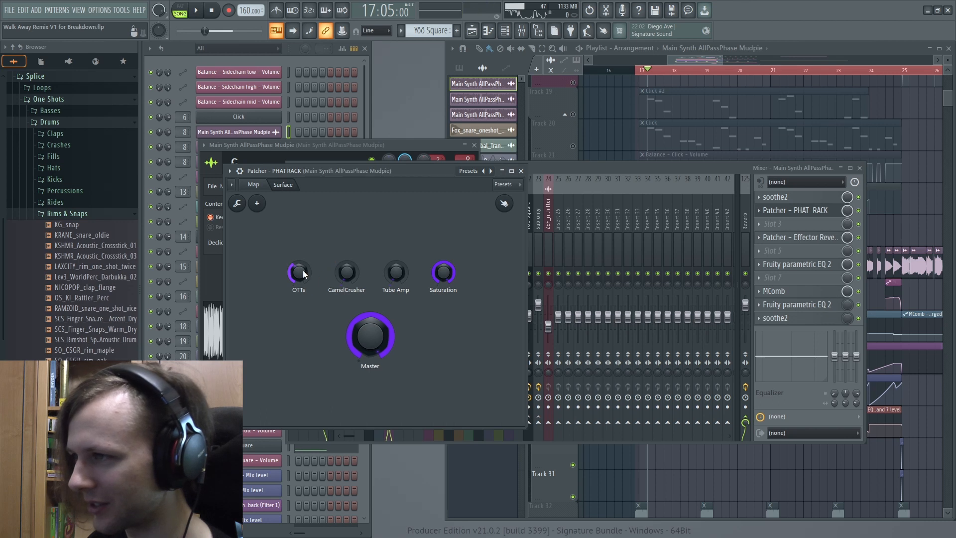
{"action": "left_click", "coordinate": [254, 185]}
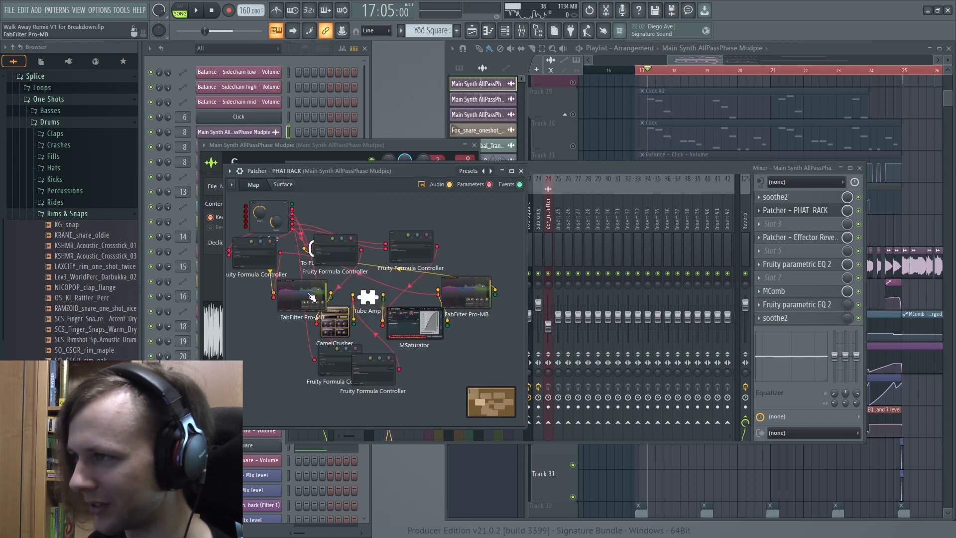
{"action": "left_click", "coordinate": [282, 185]}
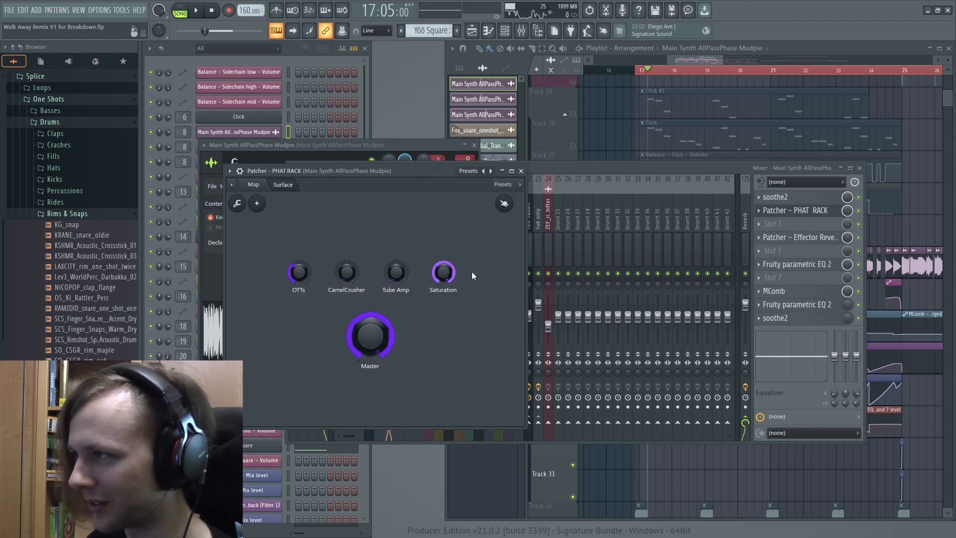
{"action": "left_click", "coordinate": [810, 238]}
{"action": "left_click", "coordinate": [810, 237]}
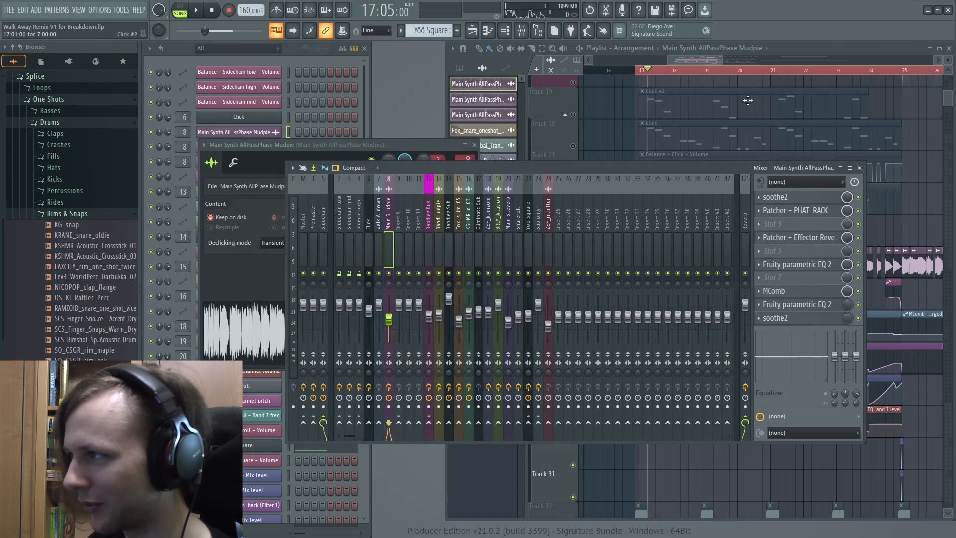
Play the main synth from bar 17 with its Effector Reverb Wet automation.
{"action": "middle_click", "coordinate": [747, 106]}
{"action": "key", "text": "space"}
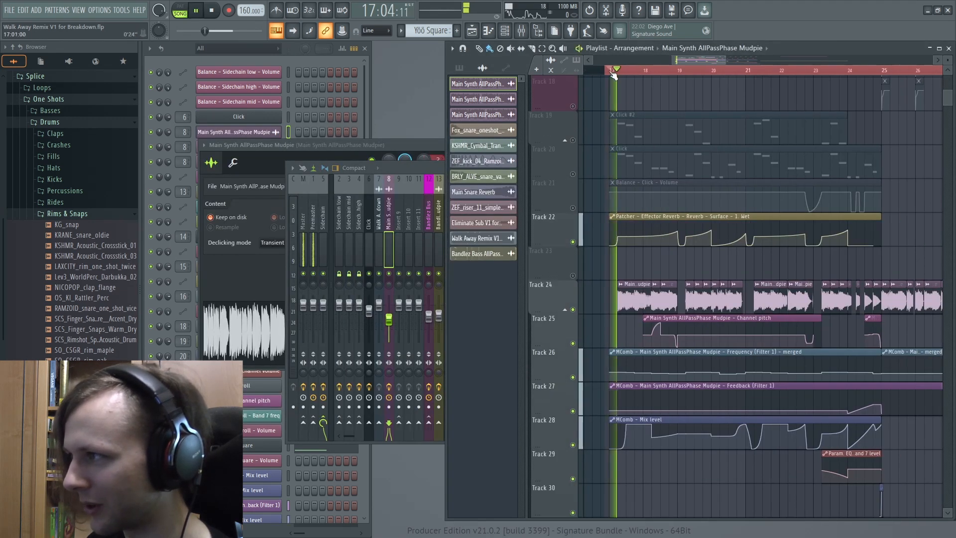
{"action": "scroll", "coordinate": [657, 273], "scroll_direction": "up", "scroll_amount": 1}
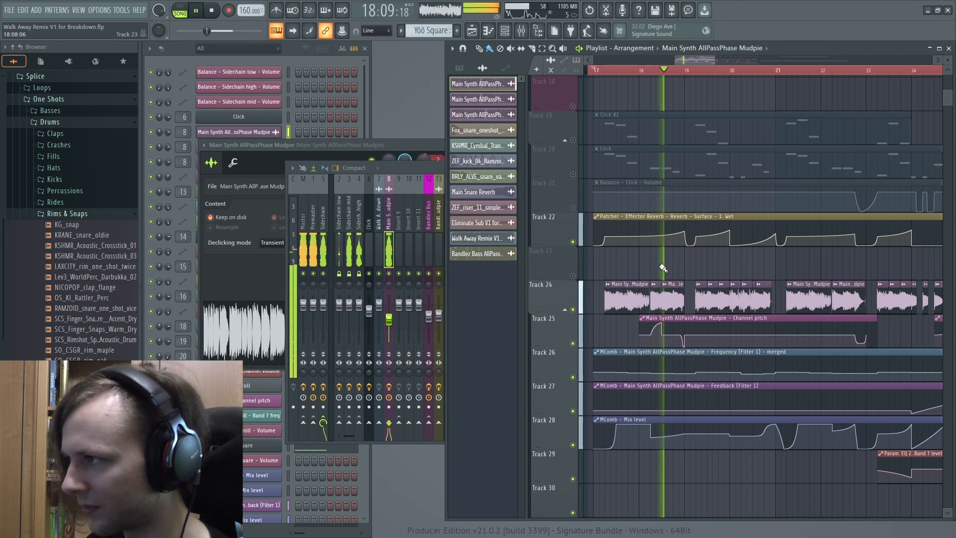
{"action": "scroll", "coordinate": [680, 219], "scroll_direction": "down", "scroll_amount": 1}
{"action": "key", "text": "space"}
Open MComb on the Main Synth mixer track and bring up the value entry for Filter 1's frequency.
{"action": "left_click", "coordinate": [386, 229]}
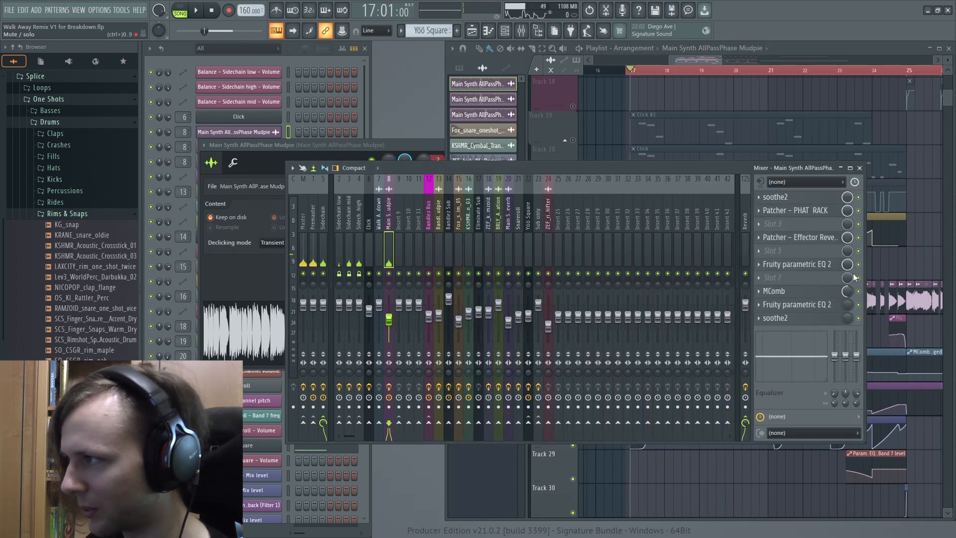
{"action": "left_click", "coordinate": [821, 293]}
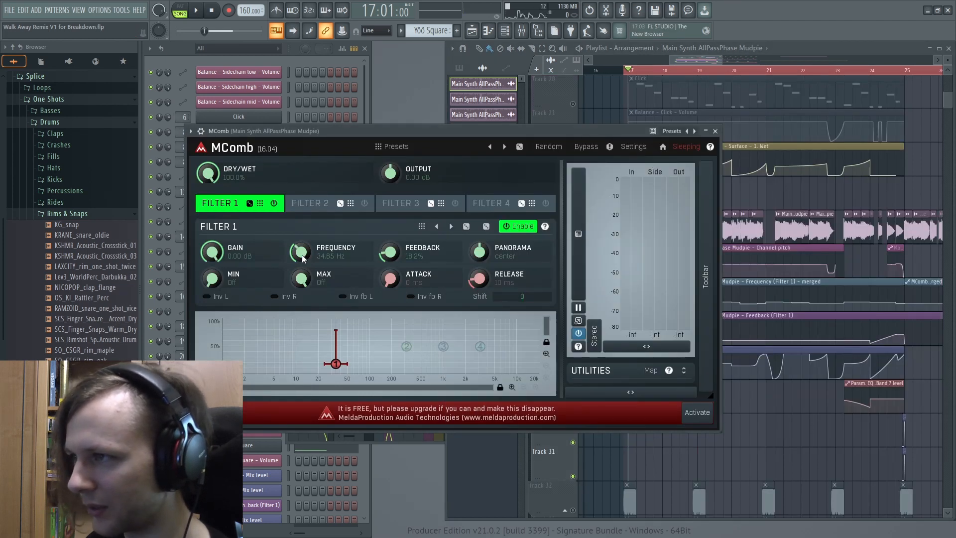
{"action": "double_click", "coordinate": [301, 253]}
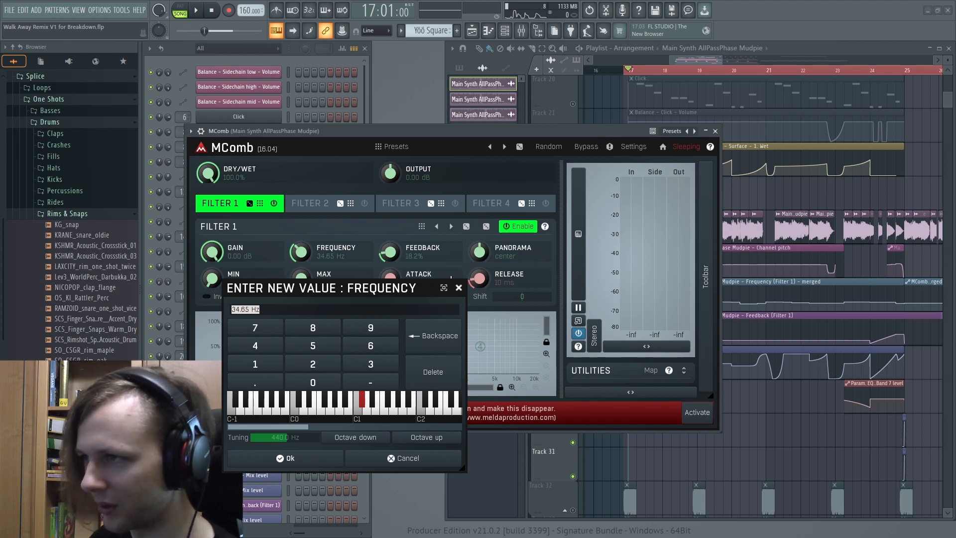
Play the main synth from bar 17 while examining the MComb frequency, feedback and mix level automation clips.
{"action": "scroll", "coordinate": [836, 277], "scroll_direction": "up", "scroll_amount": 2}
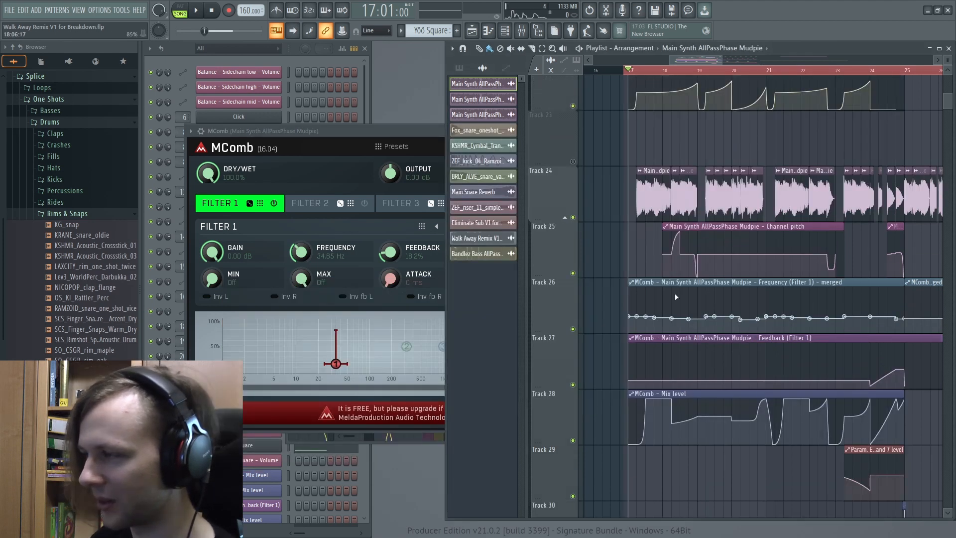
{"action": "left_click", "coordinate": [638, 70]}
{"action": "key", "text": "space"}
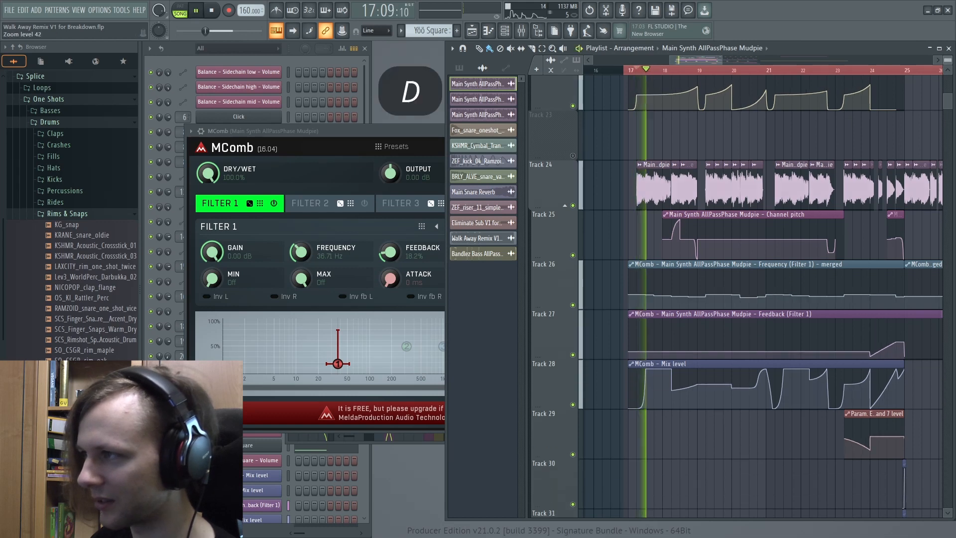
{"action": "left_click", "coordinate": [380, 130]}
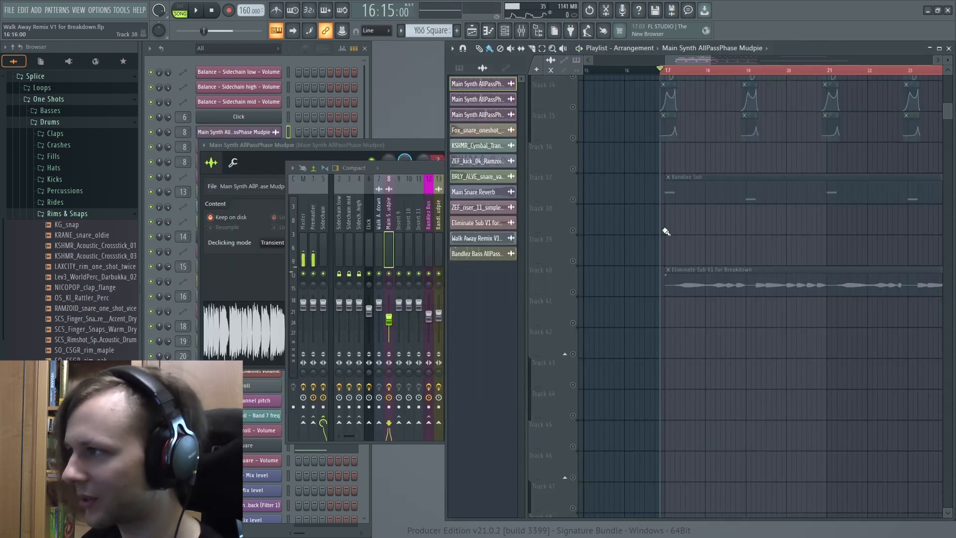
Solo the Eliminate Sub V1 for Breakdown track and play it from bar 17.
{"action": "left_click", "coordinate": [574, 292]}
{"action": "scroll", "coordinate": [692, 292], "scroll_direction": "up", "scroll_amount": 3}
{"action": "key", "text": "space"}
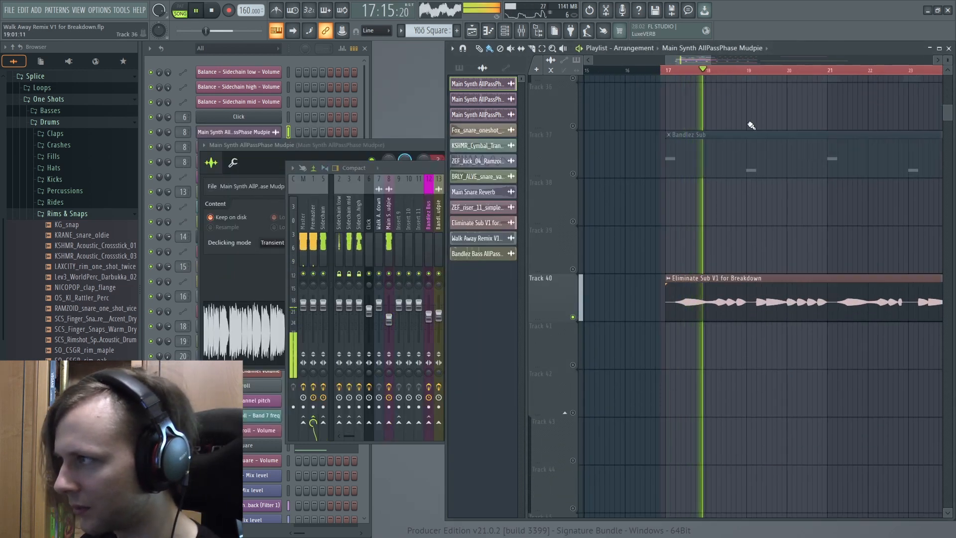
{"action": "right_click", "coordinate": [751, 142], "text": "ctrl"}
Examine the Click channel's Sytrus and play the Walk Away Remix V1 for Breakdown audio track.
{"action": "scroll", "coordinate": [578, 316], "scroll_direction": "down", "scroll_amount": 3}
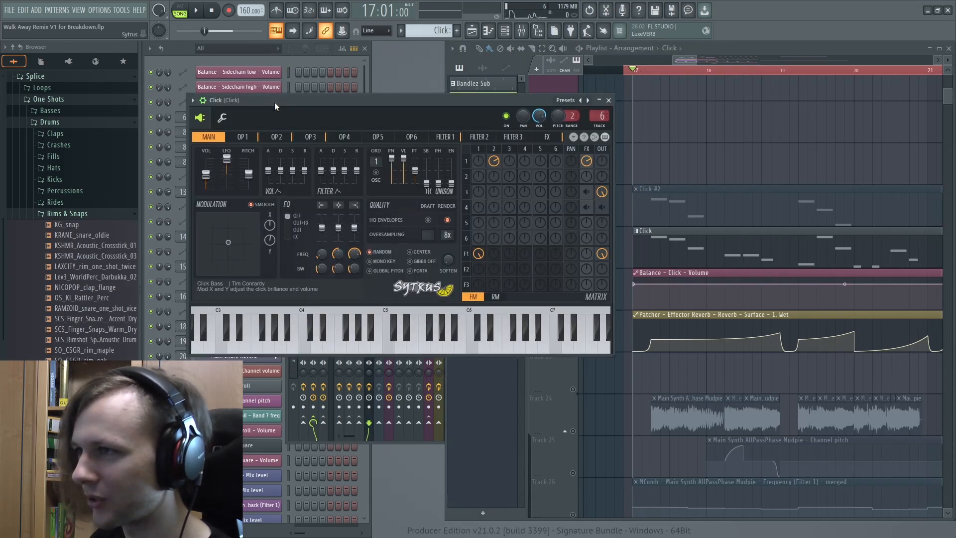
{"action": "key", "text": "space"}
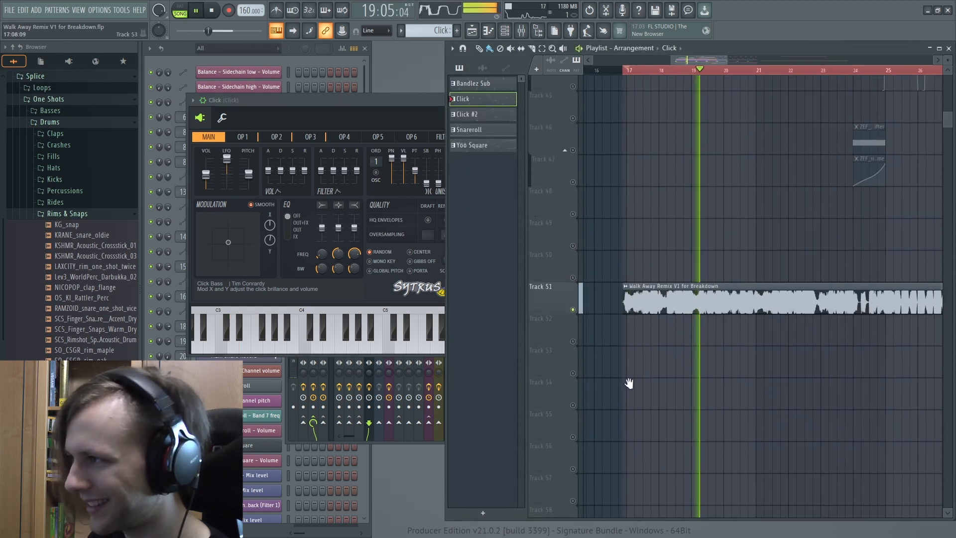
{"action": "scroll", "coordinate": [628, 384], "scroll_direction": "down", "scroll_amount": 5}
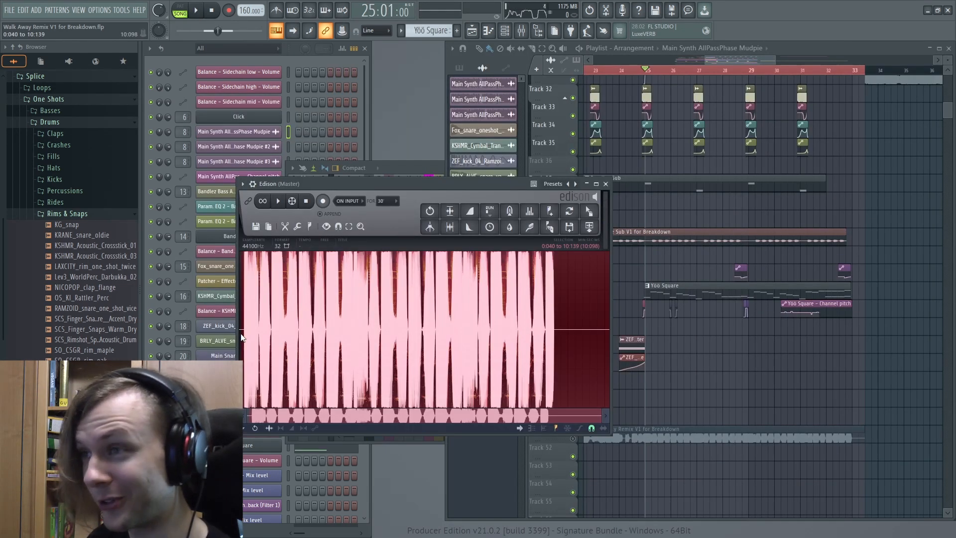
Play the recording in the Master track's Edison, stop it and return to the Master effects in the mixer.
{"action": "key", "text": "space"}
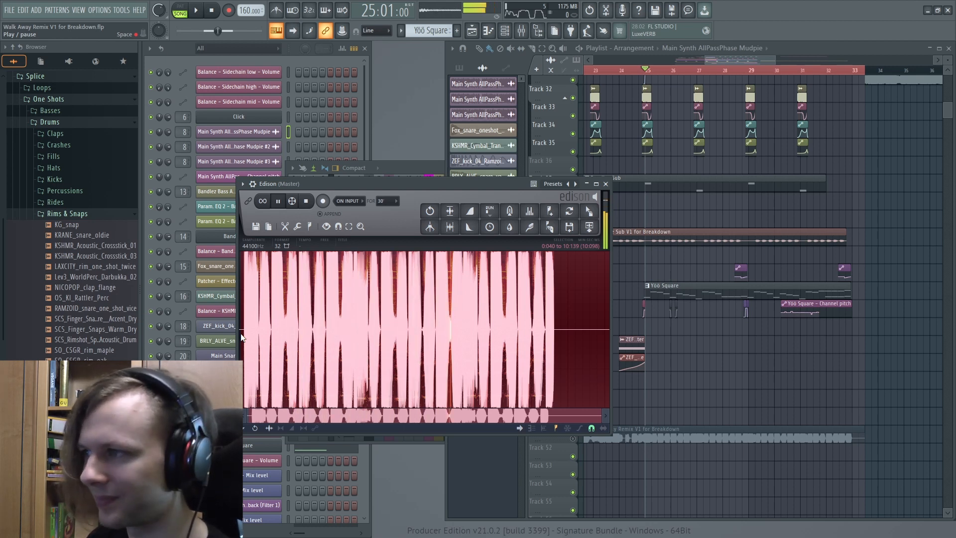
{"action": "key", "text": "space"}
{"action": "left_click", "coordinate": [394, 171]}
{"action": "left_click", "coordinate": [786, 265]}
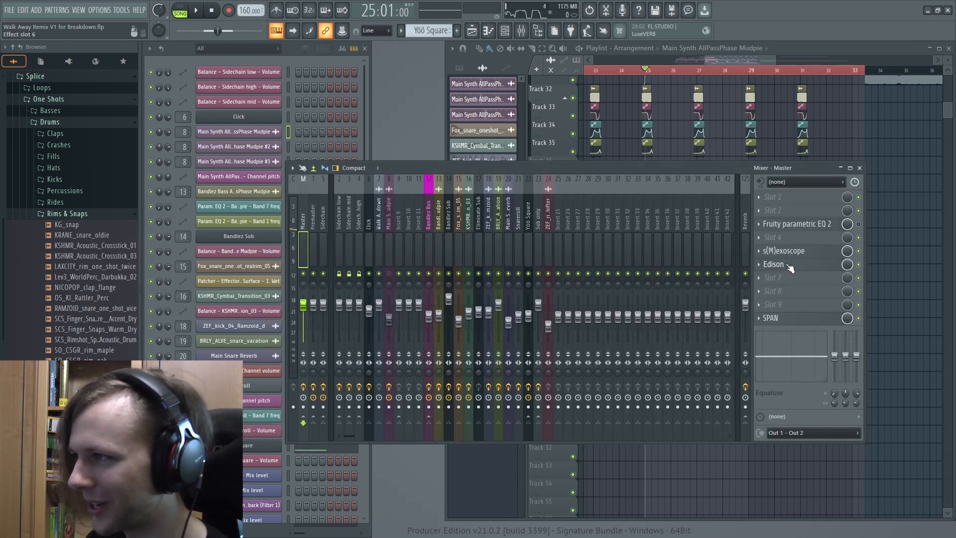
Open the first Fruity parametric EQ 2 on the Yöö Square mixer track and play from bar 25 to examine its spectrum.
{"action": "left_click", "coordinate": [529, 234]}
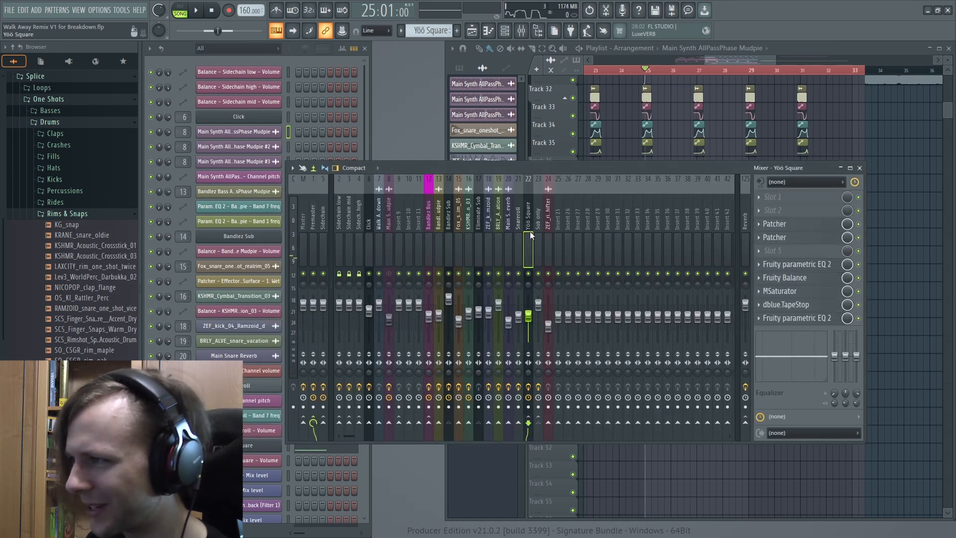
{"action": "left_click", "coordinate": [808, 269]}
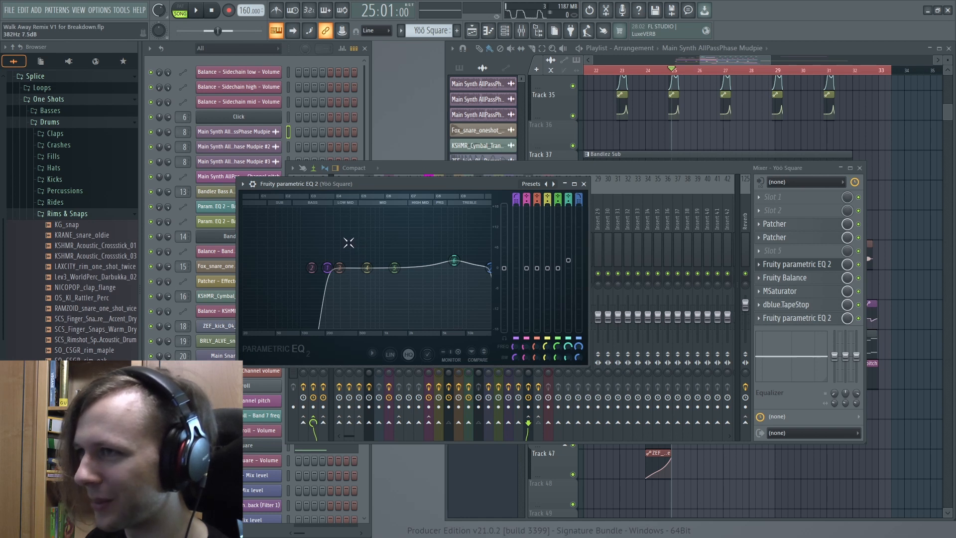
{"action": "key", "text": "space"}
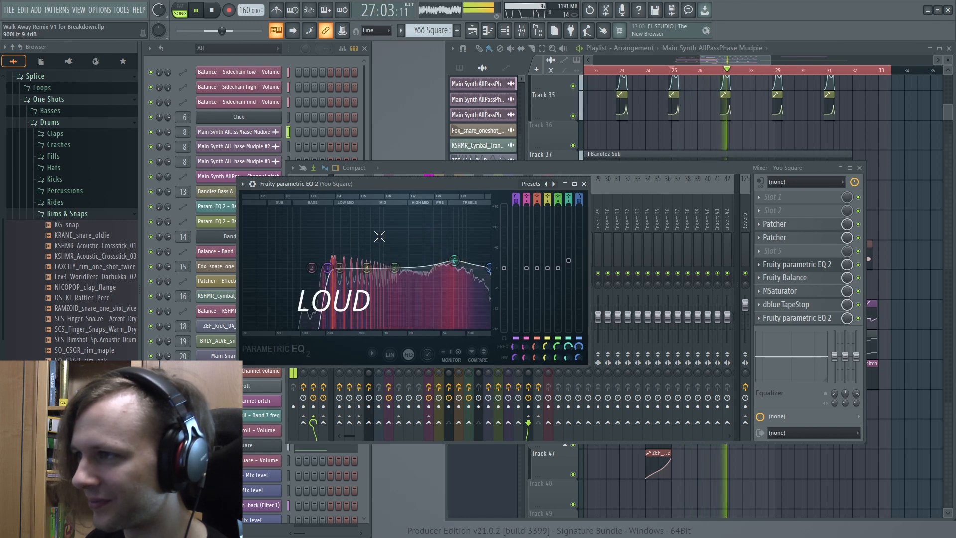
{"action": "key", "text": "space"}
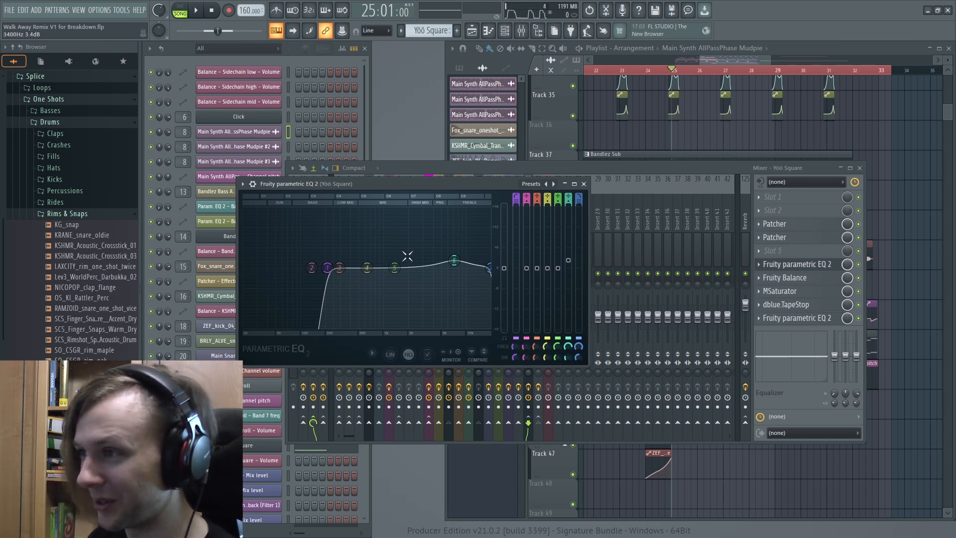
Close the Yöö Square track's Fruity parametric EQ 2 and review the playlist clips on tracks 24 to 35.
{"action": "left_click", "coordinate": [781, 266]}
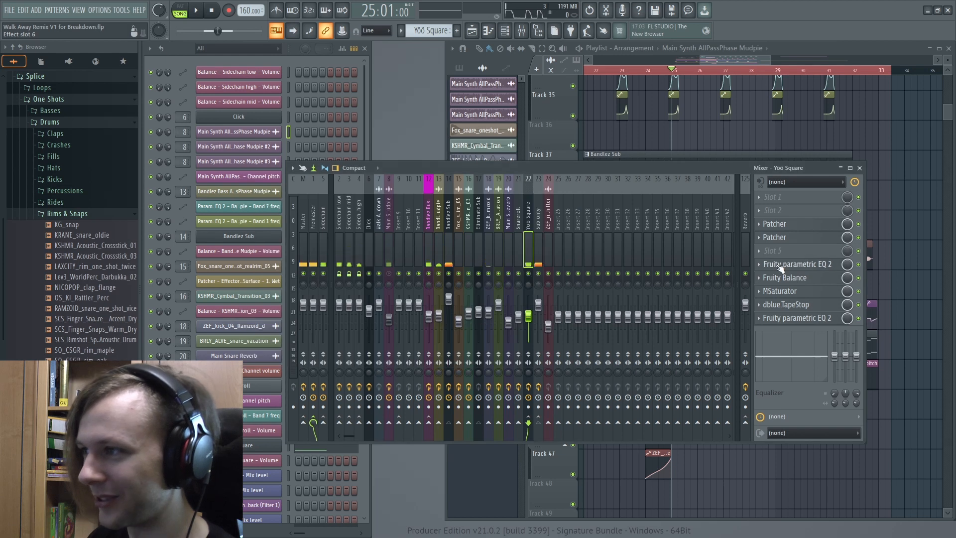
{"action": "left_click_drag", "start_coordinate": [678, 138], "coordinate": [642, 315]}
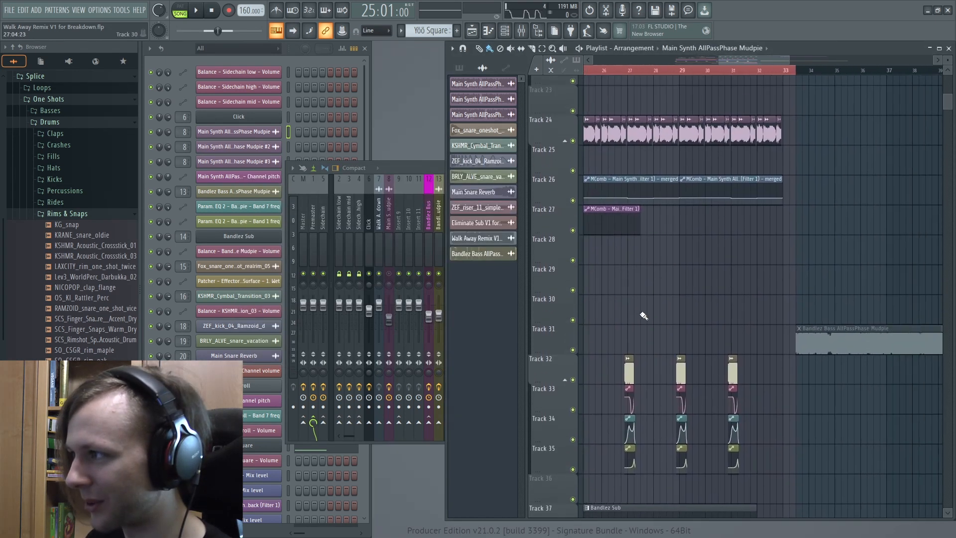
{"action": "scroll", "coordinate": [642, 315], "scroll_direction": "down", "scroll_amount": 3}
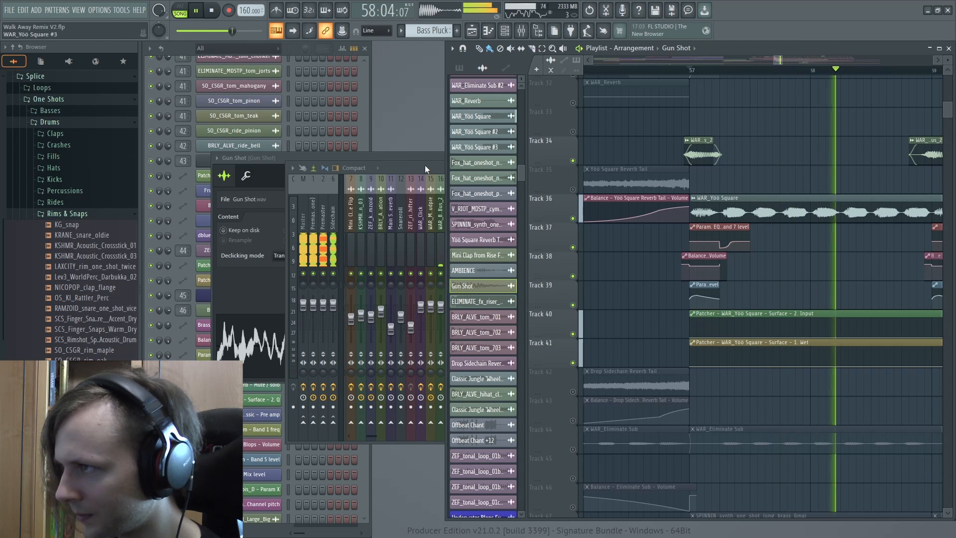
Show the WAR_Yöö Square mixer track, stop playback and view its first Fruity parametric EQ 2.
{"action": "left_click", "coordinate": [441, 182]}
{"action": "left_click", "coordinate": [474, 253]}
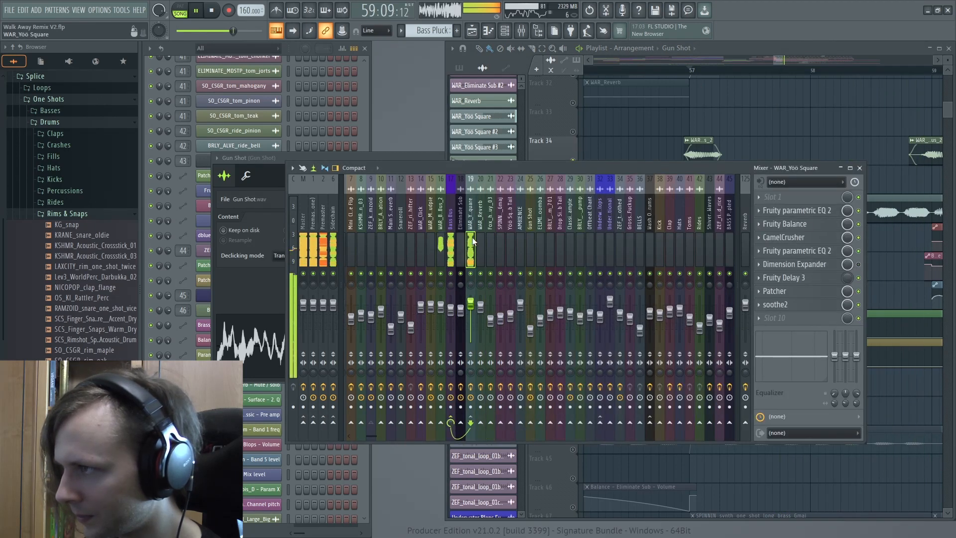
{"action": "key", "text": "space"}
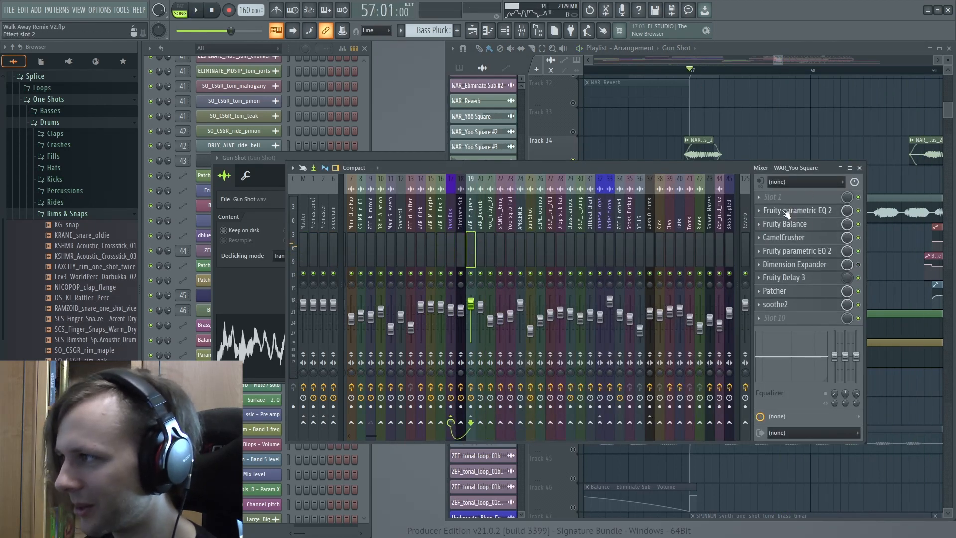
{"action": "left_click", "coordinate": [786, 210]}
{"action": "left_click", "coordinate": [787, 214]}
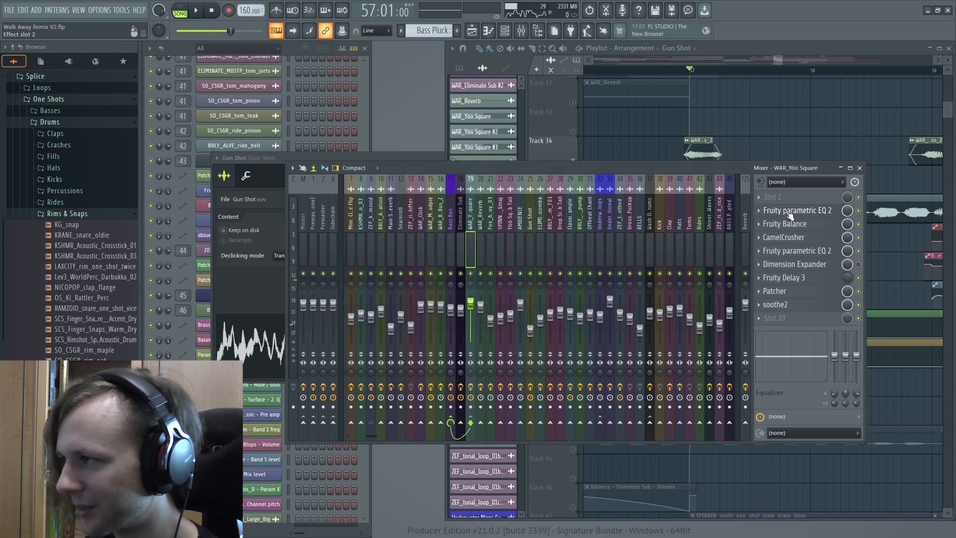
Examine CamelCrusher and the second Fruity parametric EQ 2 on the WAR_Yöö Square track, playing the drop from bar 57.
{"action": "left_click", "coordinate": [799, 238]}
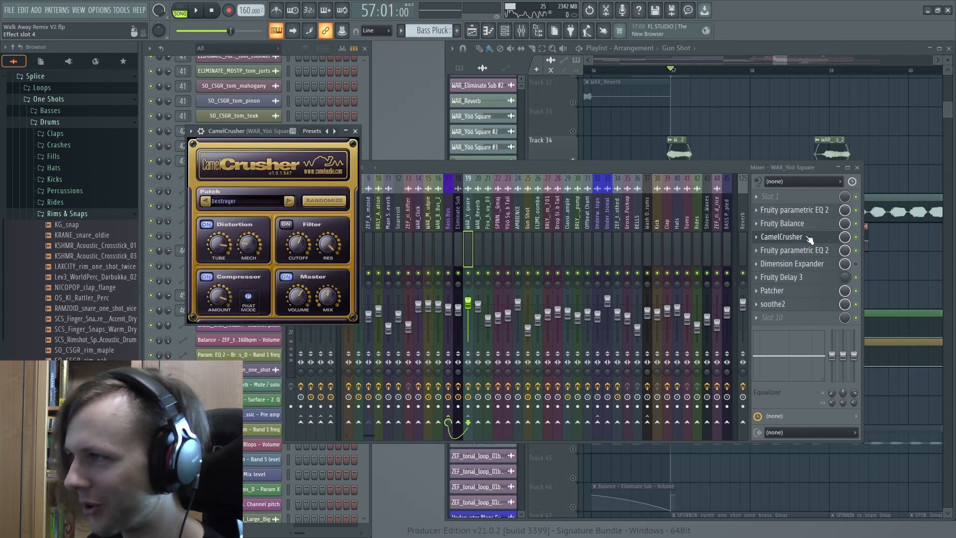
{"action": "left_click", "coordinate": [797, 237]}
{"action": "key", "text": "space"}
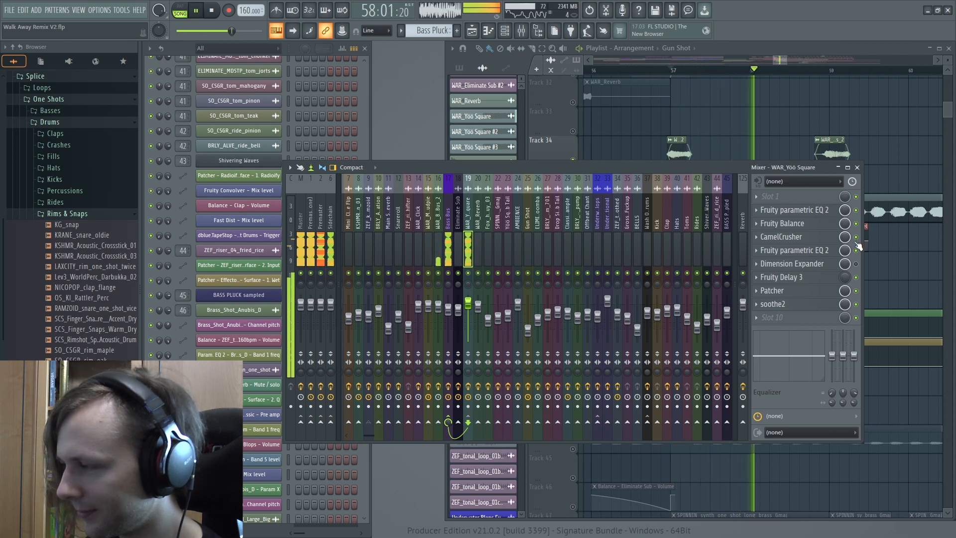
{"action": "key", "text": "space"}
{"action": "left_click", "coordinate": [813, 251]}
Examine soothe2 on the WAR_Yöö Square mixer track while playing from bar 57.
{"action": "key", "text": "space"}
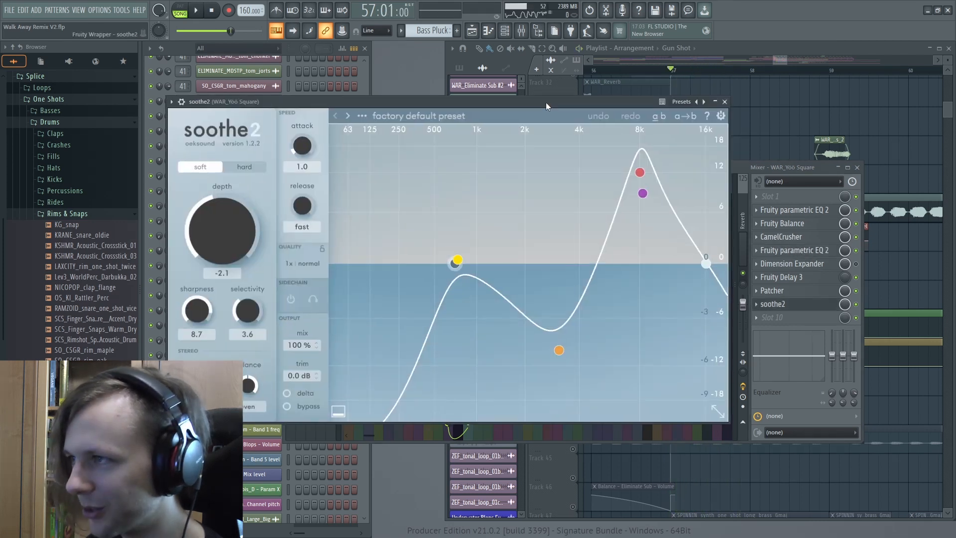
{"action": "key", "text": "space"}
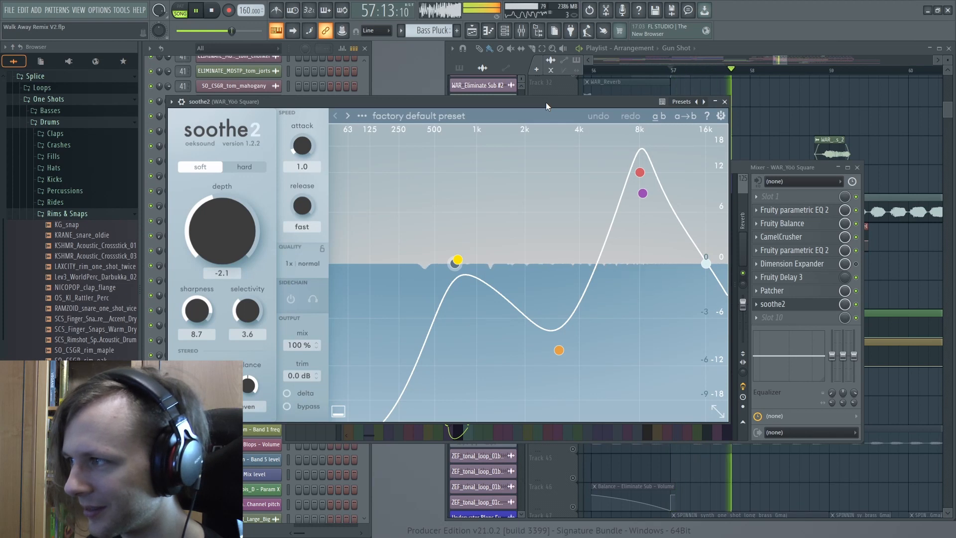
{"action": "left_click_drag", "start_coordinate": [545, 102], "coordinate": [550, 100]}
{"action": "key", "text": "space"}
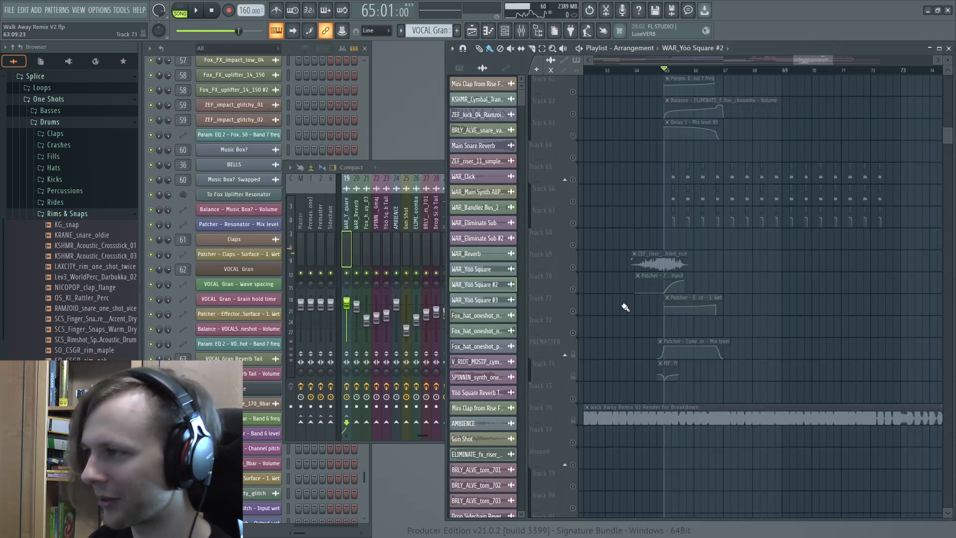
Play from bar 65 and review the WAR_Yöö Square Patcher automation clips on tracks 40 and 41.
{"action": "key", "text": "space"}
{"action": "scroll", "coordinate": [625, 307], "scroll_direction": "up", "scroll_amount": 7}
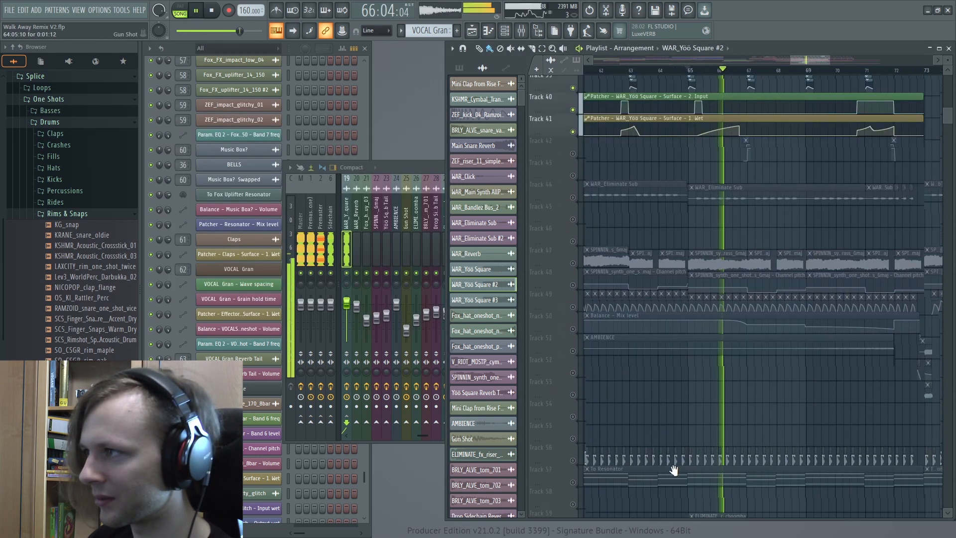
{"action": "scroll", "coordinate": [679, 443], "scroll_direction": "up", "scroll_amount": 1}
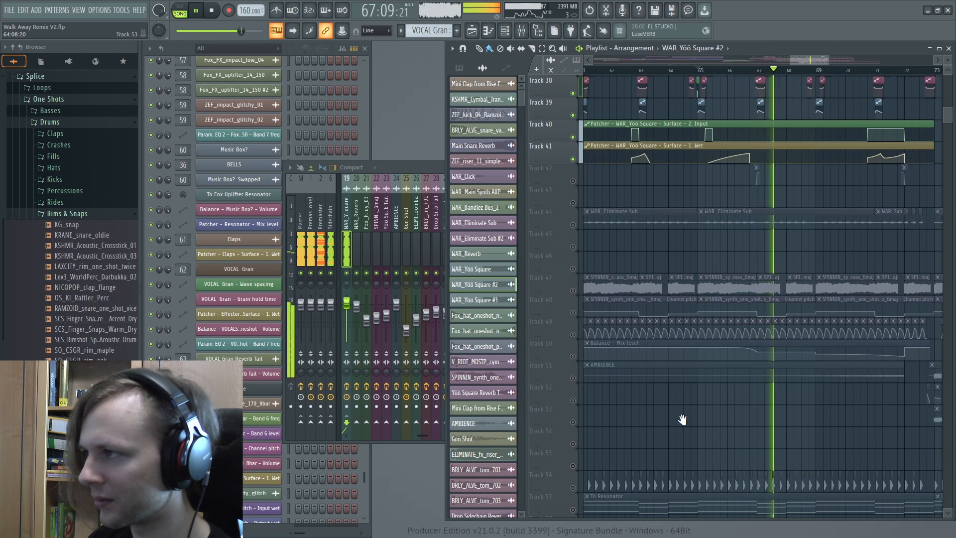
{"action": "scroll", "coordinate": [682, 419], "scroll_direction": "down", "scroll_amount": 8}
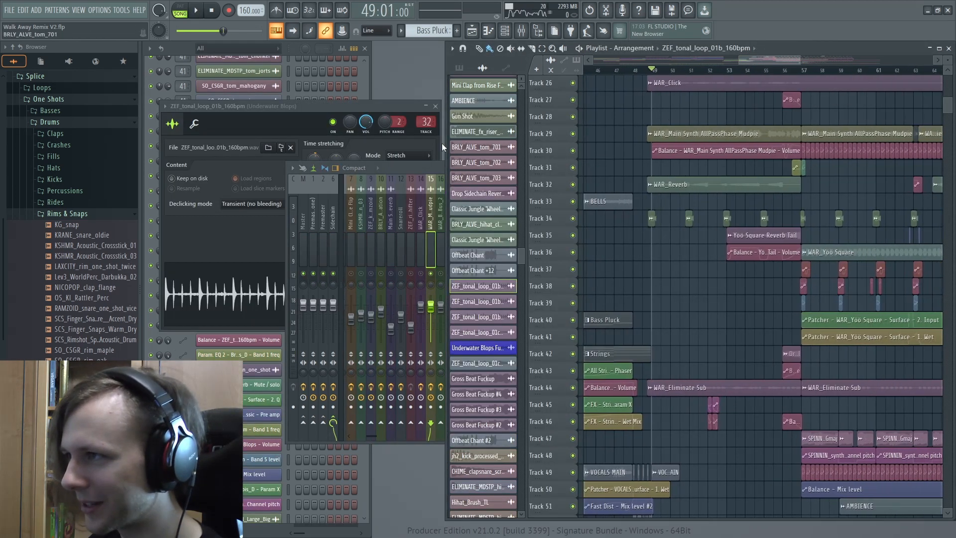
Play from bar 49 and briefly show soothe2 on the WAR_Main Synth AllPassPhase Mudpie mixer track.
{"action": "left_click", "coordinate": [436, 166]}
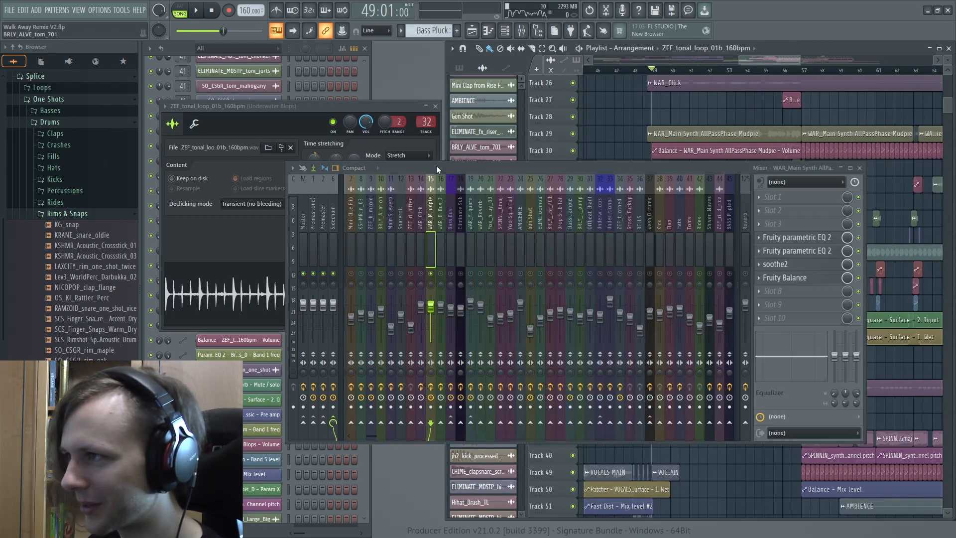
{"action": "key", "text": "space"}
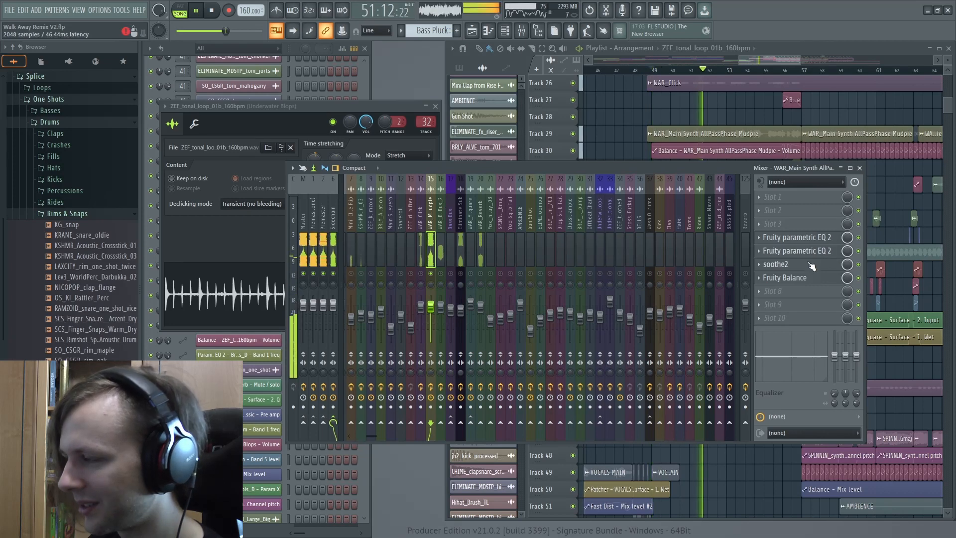
{"action": "left_click", "coordinate": [812, 264]}
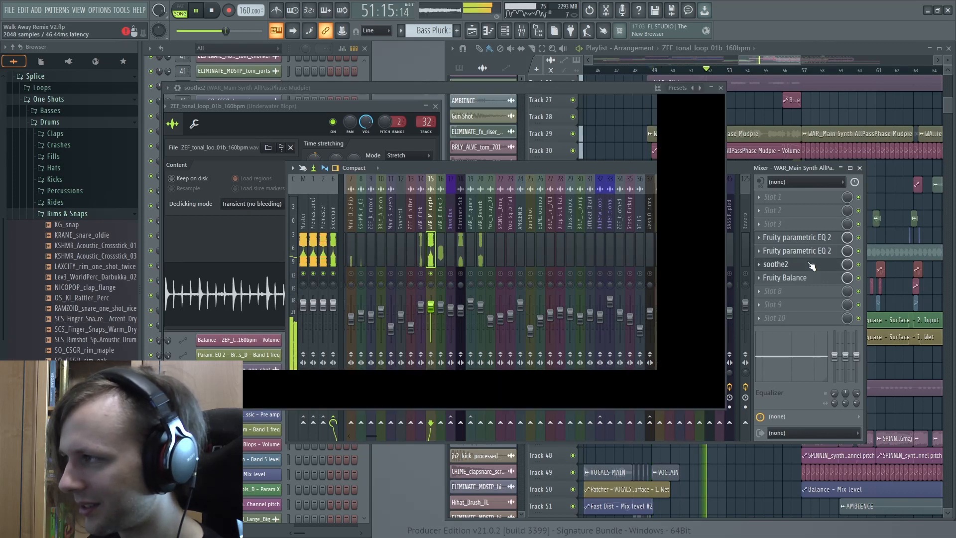
{"action": "left_click", "coordinate": [812, 265]}
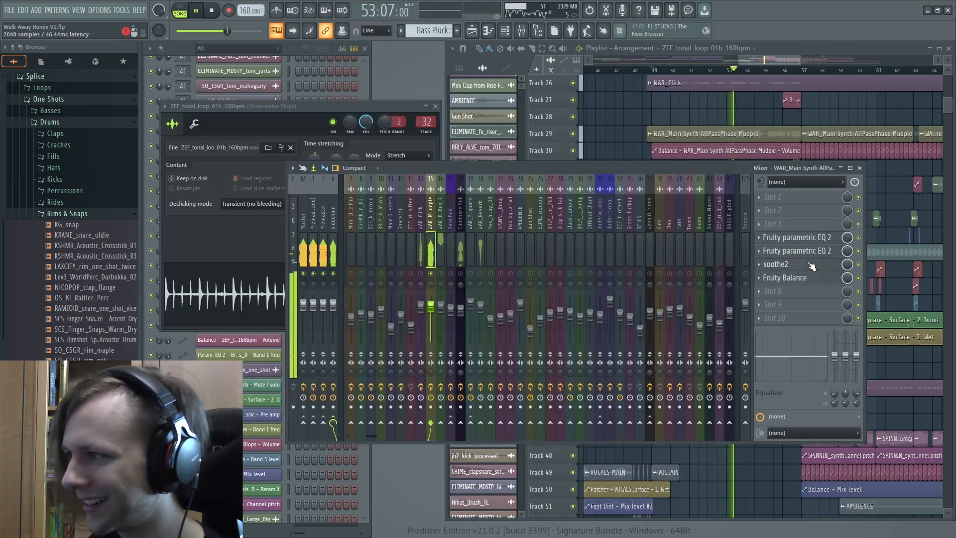
{"action": "key", "text": "space"}
Select the Bass Bus mixer track and view its Soundgoodizer.
{"action": "left_click", "coordinate": [451, 246]}
{"action": "left_click", "coordinate": [828, 253]}
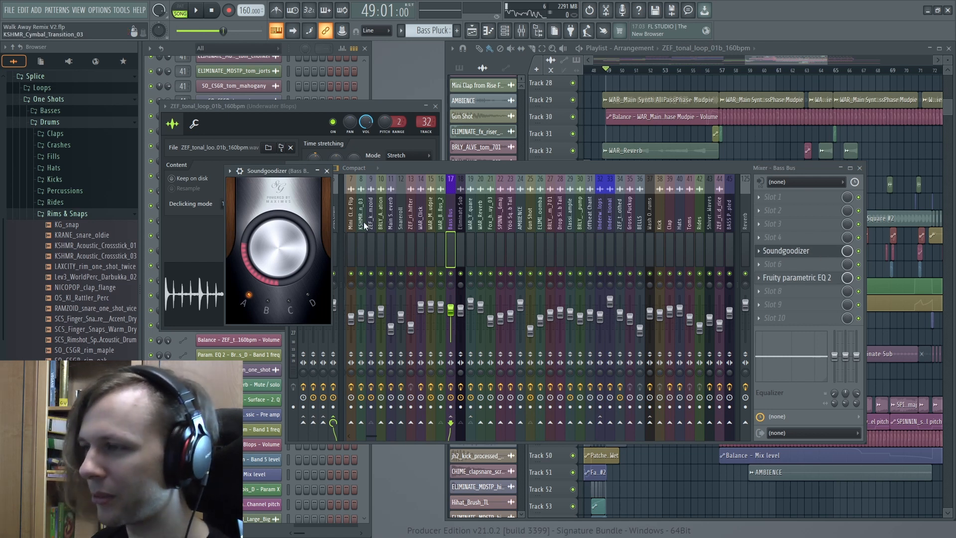
{"action": "left_click", "coordinate": [790, 253]}
Examine the Bass Bus track's Fruity parametric EQ 2 spectrum while playing from bar 49.
{"action": "left_click", "coordinate": [795, 279]}
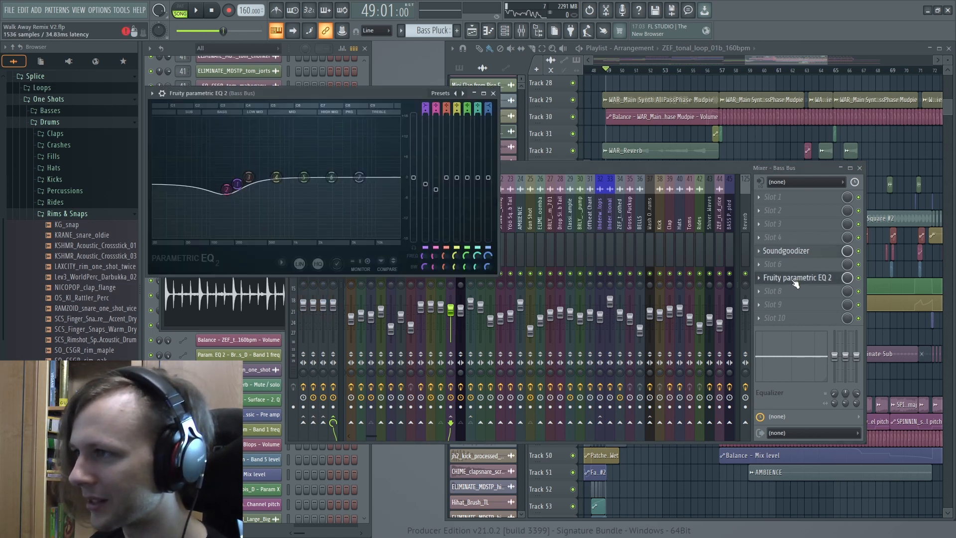
{"action": "key", "text": "space"}
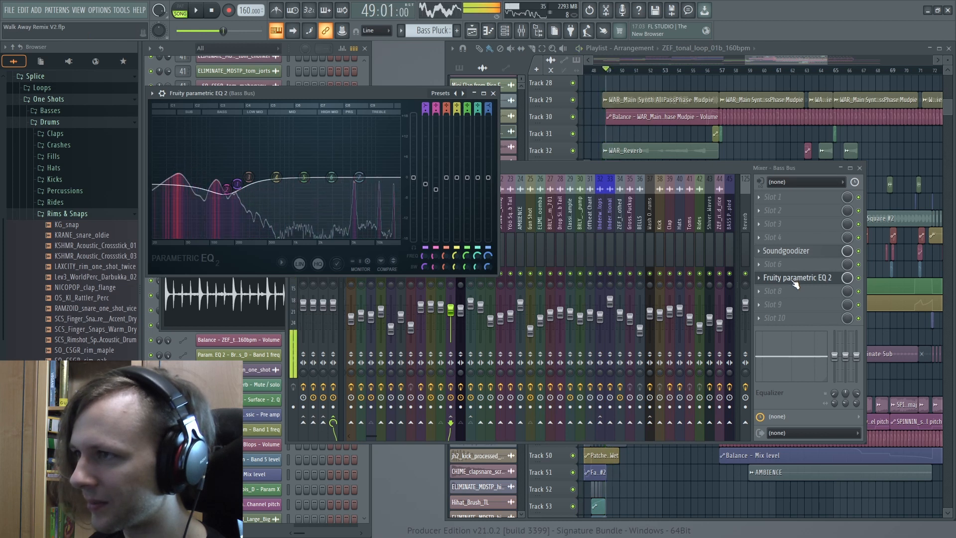
{"action": "key", "text": "space"}
{"action": "left_click", "coordinate": [795, 278]}
{"action": "left_click", "coordinate": [794, 280]}
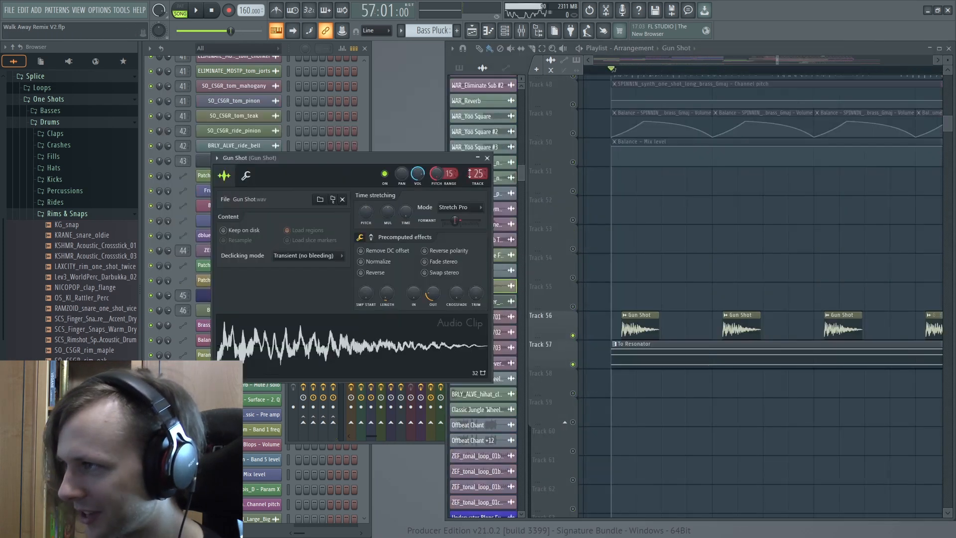
Show the mixer track of the Gun Shot audio clip and inspect its effects.
{"action": "left_click", "coordinate": [473, 173]}
{"action": "left_click", "coordinate": [792, 265]}
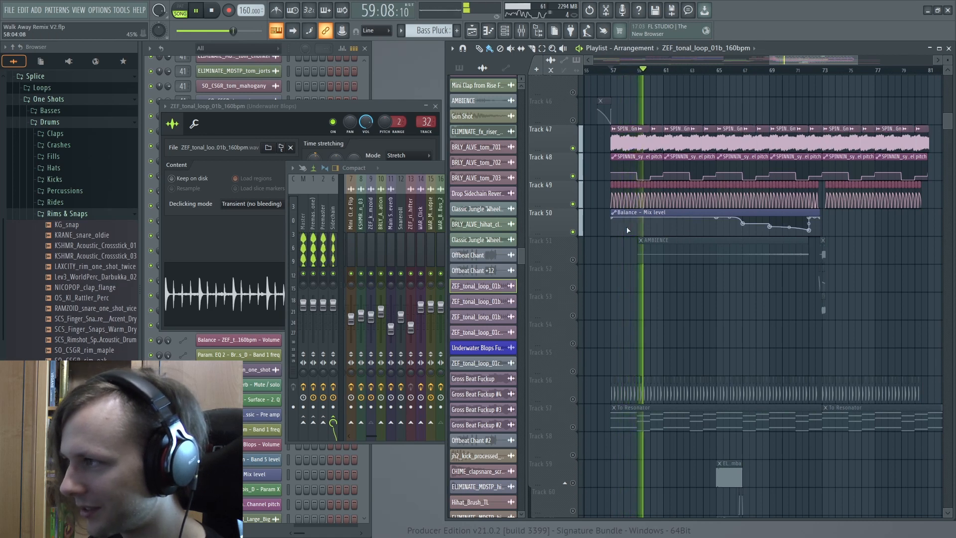
Solo the Walk Away Remix V2 Render for Breakdown track and play it from bar 57.
{"action": "scroll", "coordinate": [628, 230], "scroll_direction": "down", "scroll_amount": 8}
{"action": "key", "text": "space"}
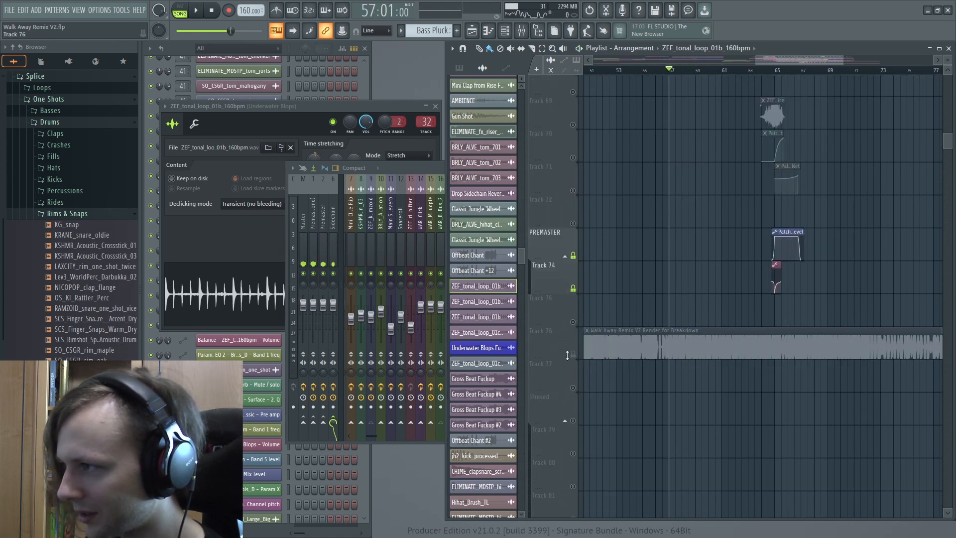
{"action": "left_click", "coordinate": [573, 355]}
{"action": "key", "text": "space"}
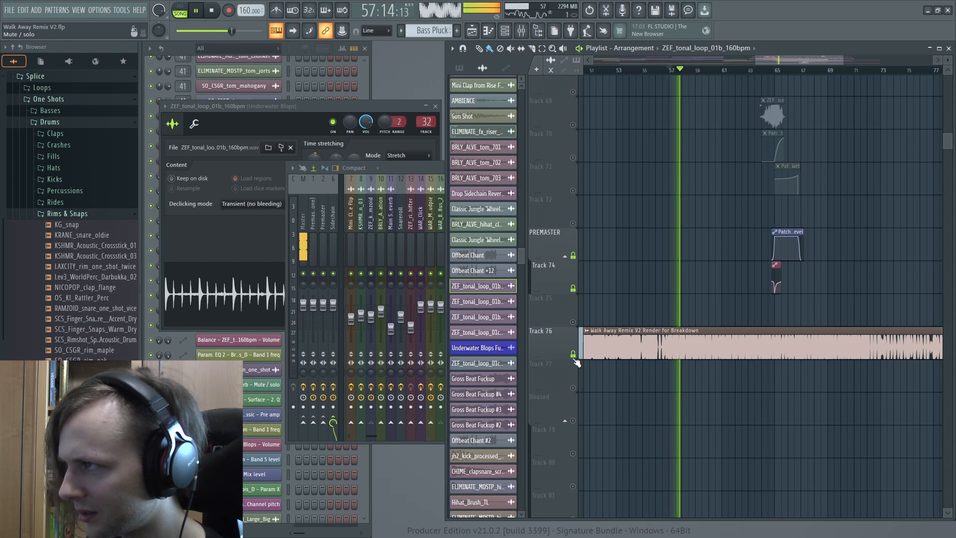
{"action": "key", "text": "space"}
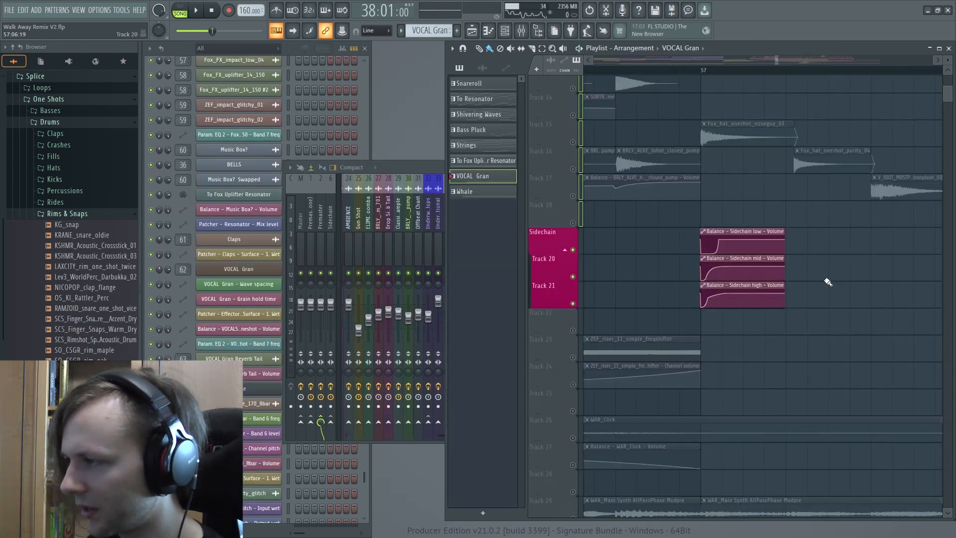
Set the playback position to bar 57 and view the Sidechain low, mid and high volume automation clips.
{"action": "left_click", "coordinate": [706, 72]}
{"action": "key", "text": "space"}
{"action": "key", "text": "space"}
{"action": "scroll", "coordinate": [727, 239], "scroll_direction": "up", "scroll_amount": 2}
{"action": "scroll", "coordinate": [709, 348], "scroll_direction": "up", "scroll_amount": 6}
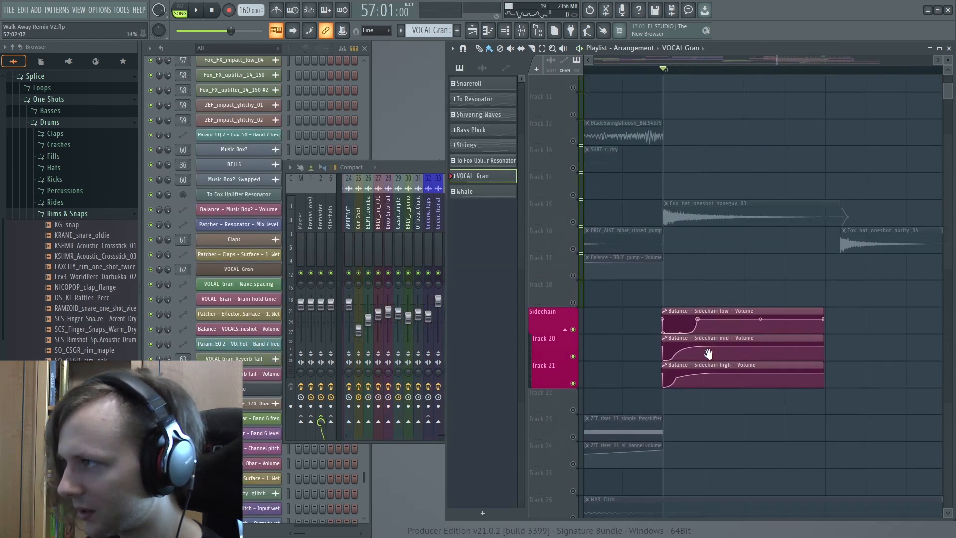
Unmute the drum tracks above the Sidechain group, including the ZEF_kick_04_Ramzoid_d clip on track 18.
{"action": "left_click_drag", "start_coordinate": [695, 172], "coordinate": [713, 406]}
{"action": "left_click", "coordinate": [573, 426]}
{"action": "scroll", "coordinate": [715, 322], "scroll_direction": "up", "scroll_amount": 3}
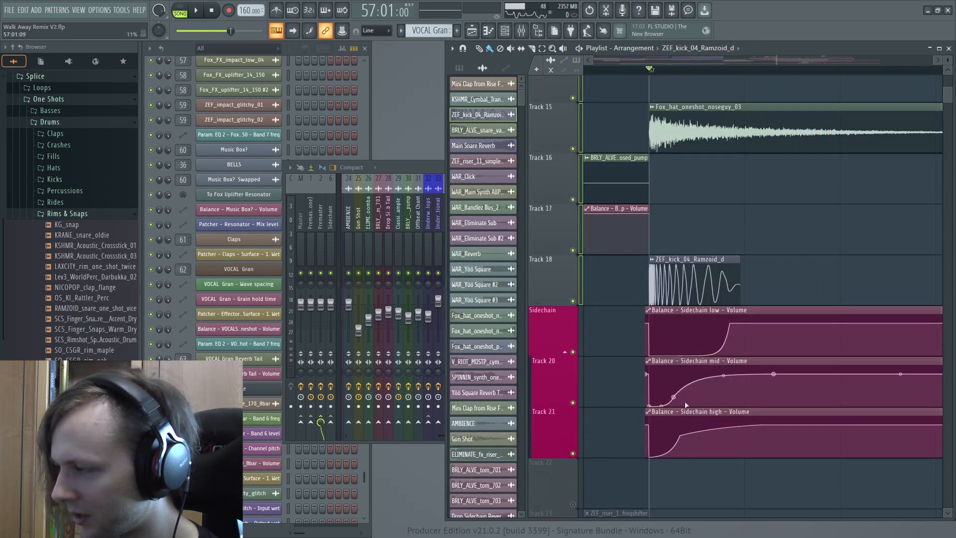
Compare the Sidechain low, mid and high volume curves with the kick waveform at bar 57.
{"action": "scroll", "coordinate": [684, 400], "scroll_direction": "down", "scroll_amount": 2}
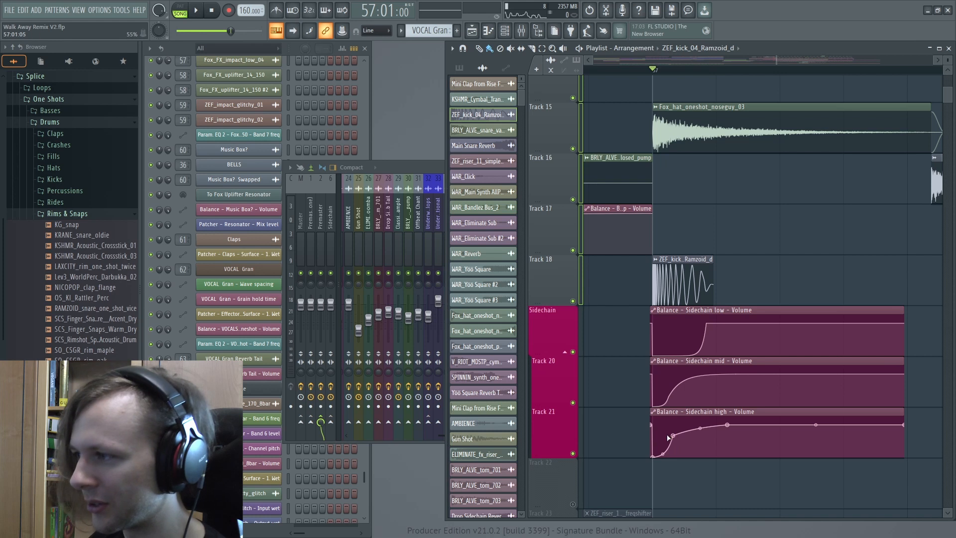
{"action": "left_click_drag", "start_coordinate": [672, 438], "coordinate": [683, 416]}
{"action": "scroll", "coordinate": [690, 410], "scroll_direction": "up", "scroll_amount": 2}
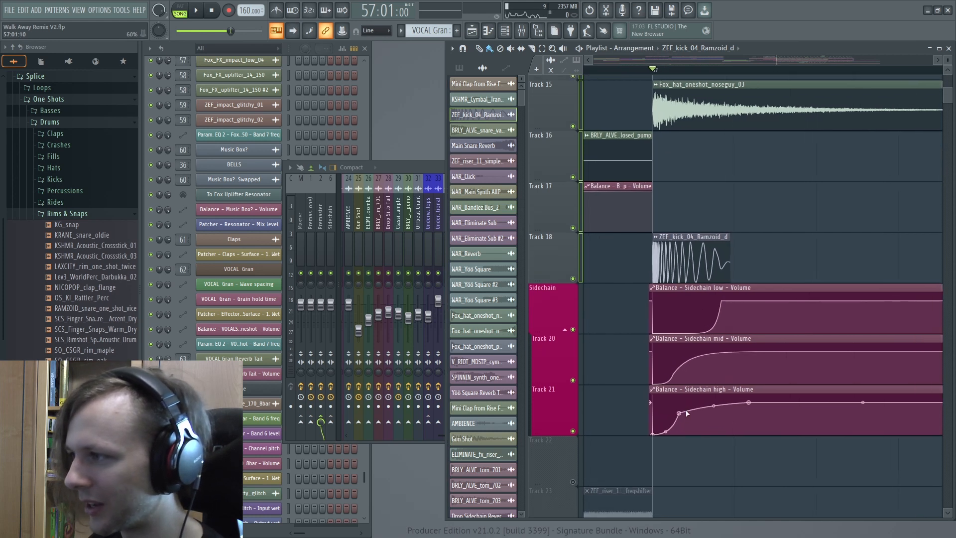
{"action": "scroll", "coordinate": [684, 408], "scroll_direction": "up", "scroll_amount": 1}
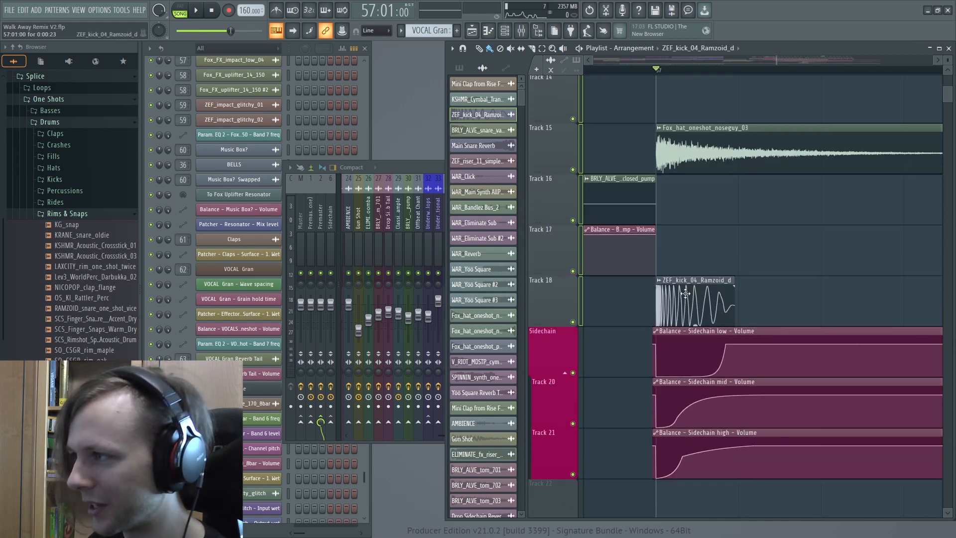
{"action": "key", "text": "space"}
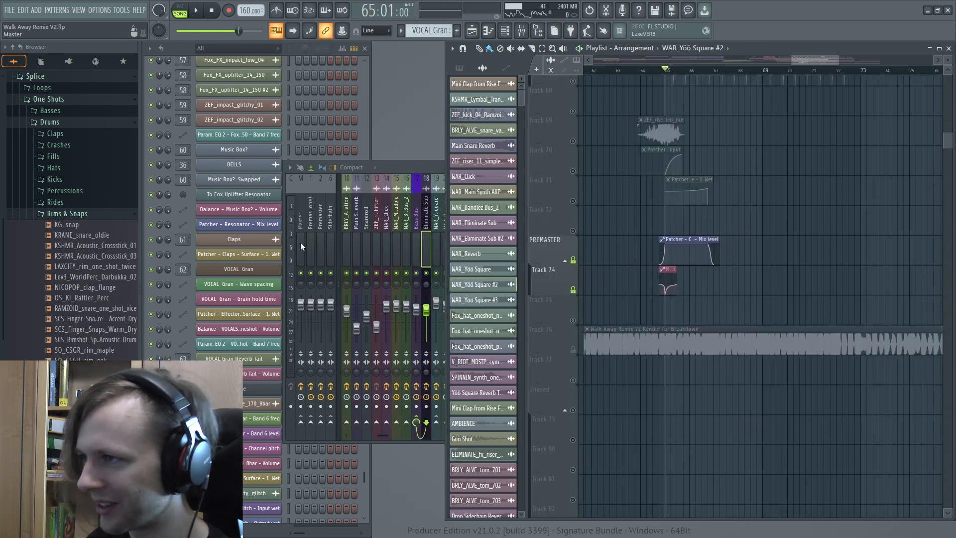
Open the Patcher - Convolver effect on the Premaster mixer track and inspect its Fruity Convolver.
{"action": "left_click", "coordinate": [317, 228]}
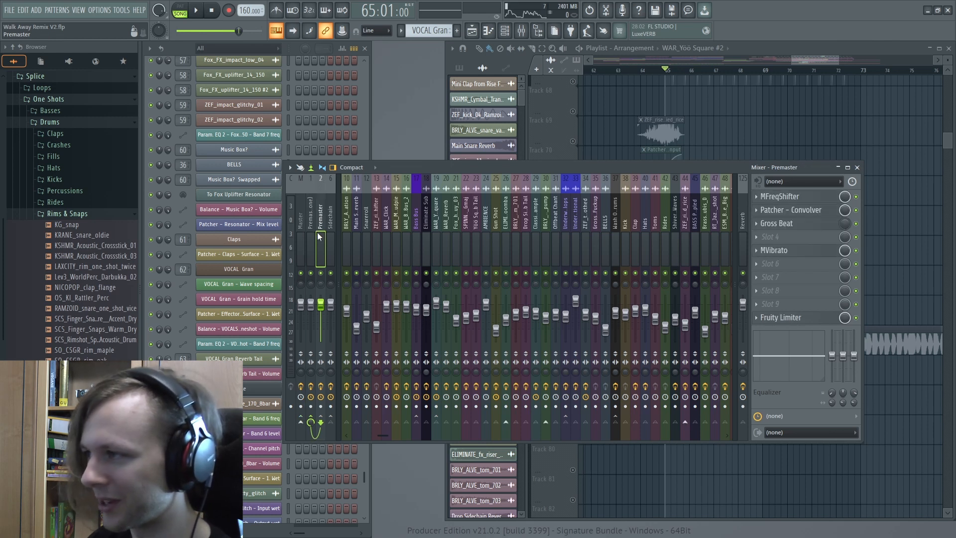
{"action": "left_click", "coordinate": [786, 210]}
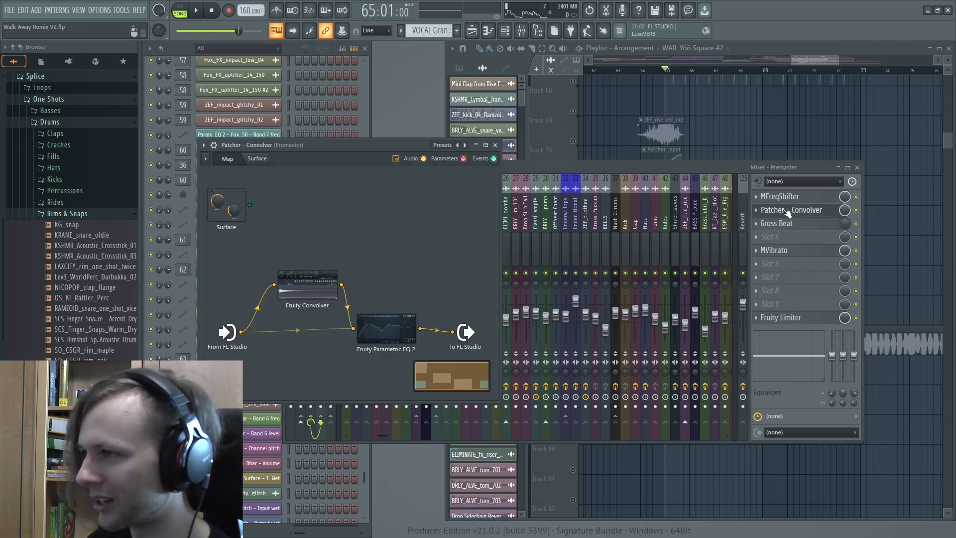
{"action": "left_click", "coordinate": [307, 292]}
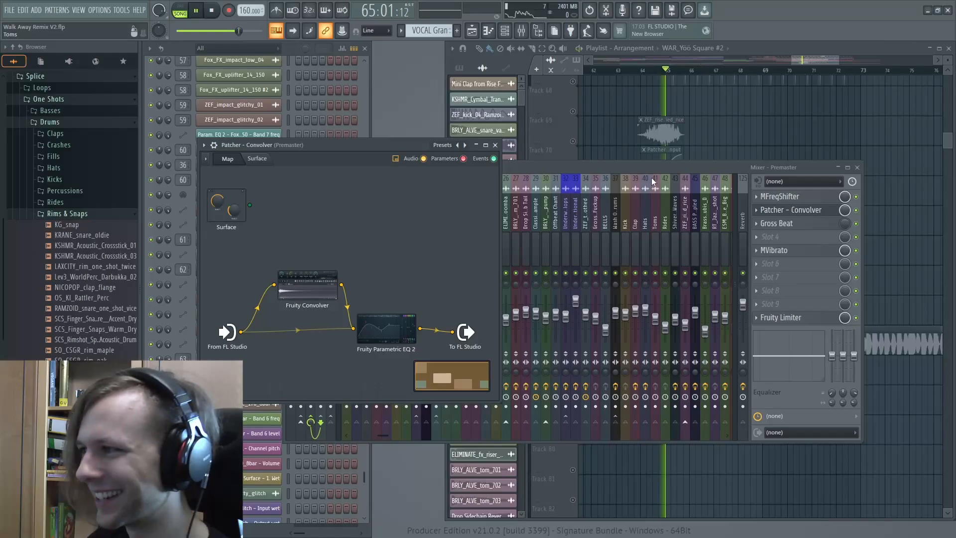
Inspect the Fruity Parametric EQ 2 inside the Premaster's Patcher - Convolver, close it and return to the playlist.
{"action": "left_click", "coordinate": [383, 320]}
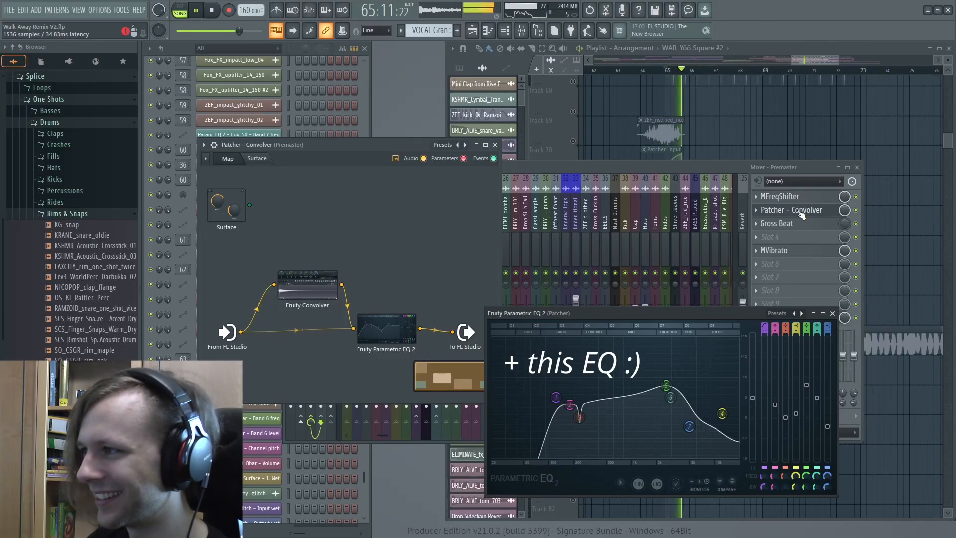
{"action": "left_click", "coordinate": [802, 214]}
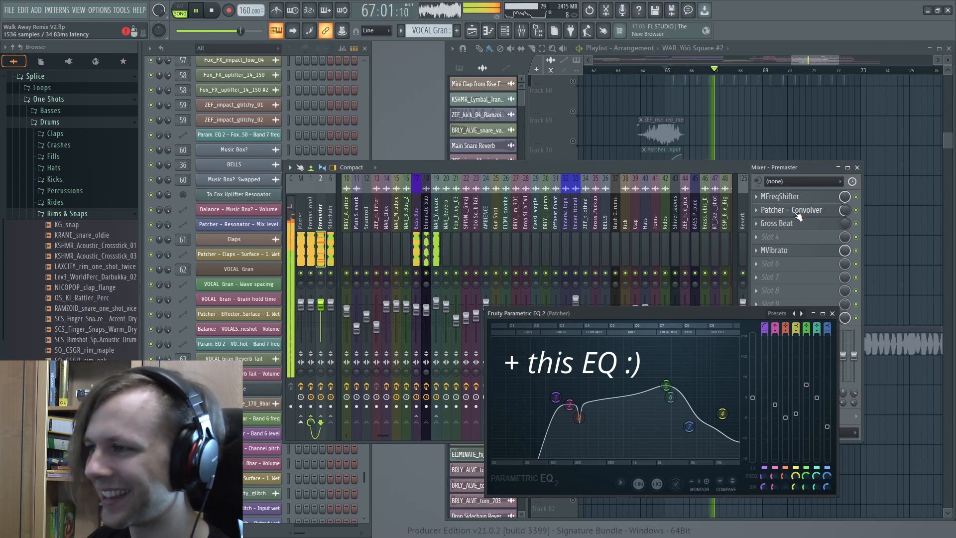
{"action": "left_click", "coordinate": [724, 128]}
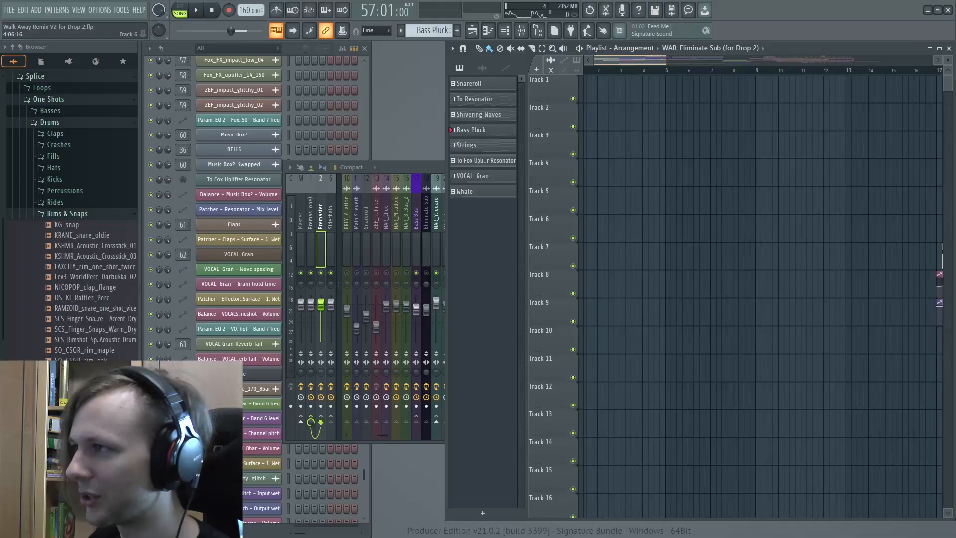
{"action": "scroll", "coordinate": [670, 235], "scroll_direction": "down", "scroll_amount": 4}
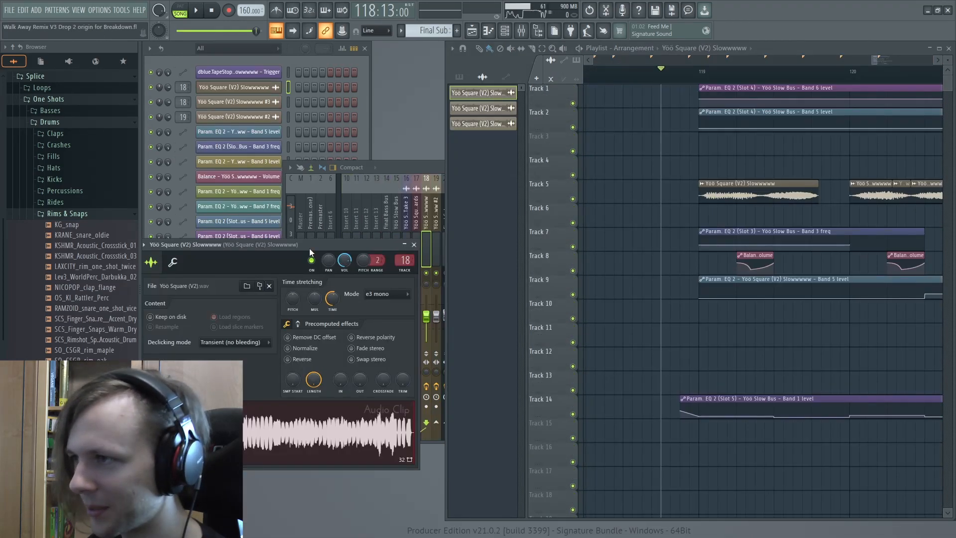
Examine the Yöö Square (V2) Slowwwww channel's e3 mono time-stretching settings and audition its clips around bar 119.
{"action": "left_click_drag", "start_coordinate": [310, 248], "coordinate": [394, 207]}
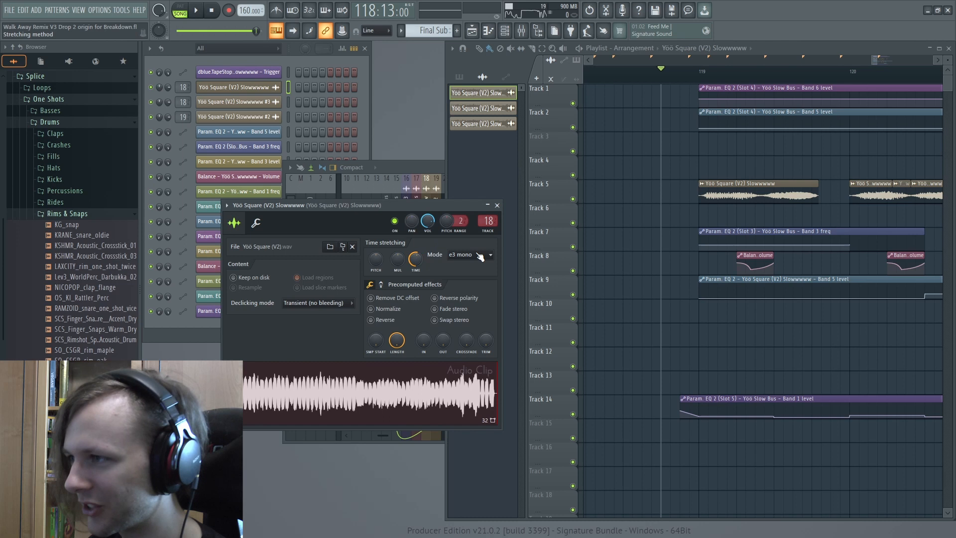
{"action": "scroll", "coordinate": [727, 203], "scroll_direction": "up", "scroll_amount": 3}
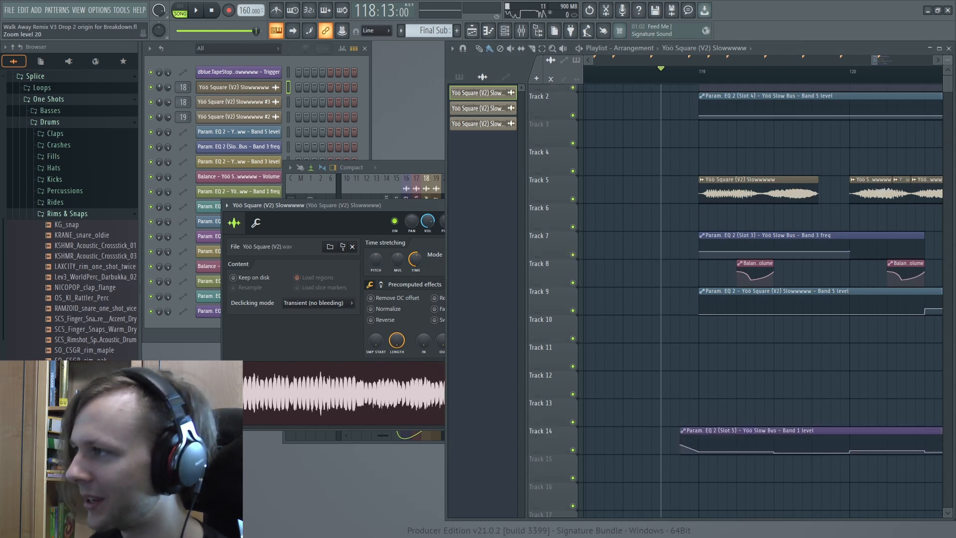
{"action": "scroll", "coordinate": [744, 202], "scroll_direction": "up", "scroll_amount": 2}
{"action": "left_click", "coordinate": [661, 77]}
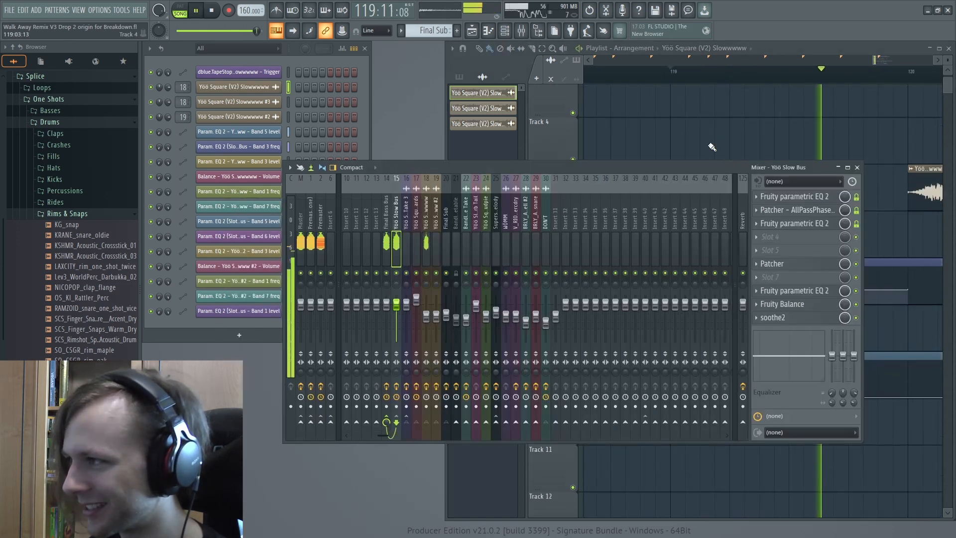
{"action": "key", "text": "space"}
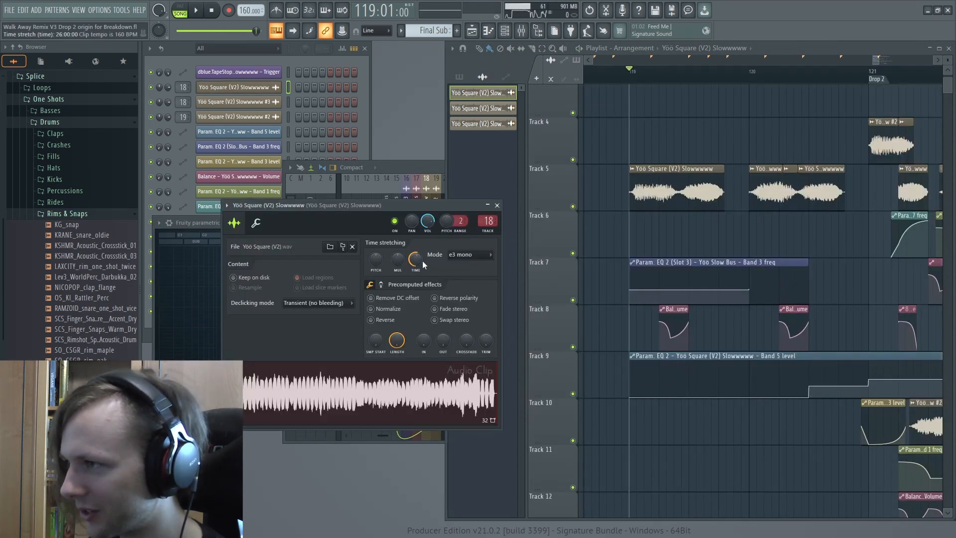
{"action": "left_click_drag", "start_coordinate": [422, 261], "coordinate": [422, 260]}
{"action": "key", "text": "space"}
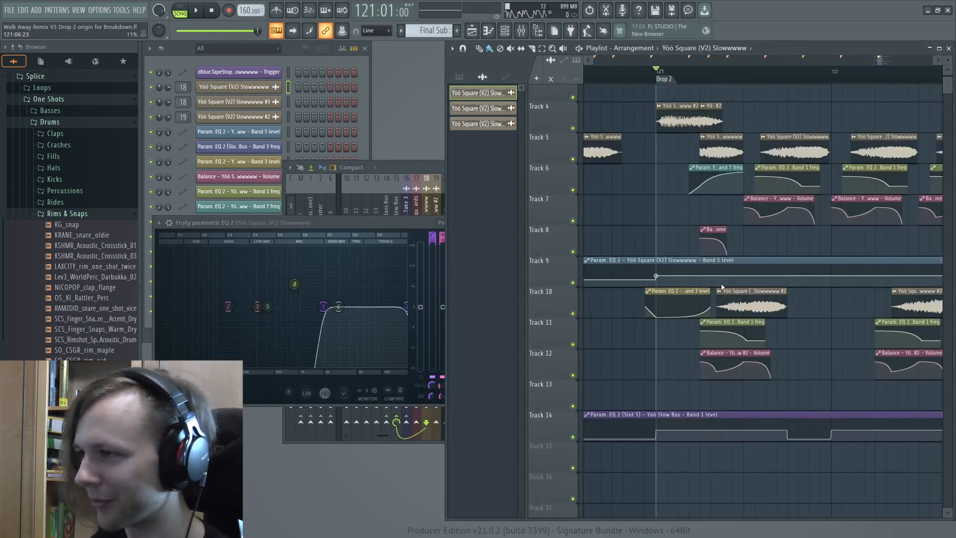
Play Drop 2 from bar 121, watching the Slowwwww clips and their Fruity parametric EQ 2 automation, and close the EQ.
{"action": "key", "text": "space"}
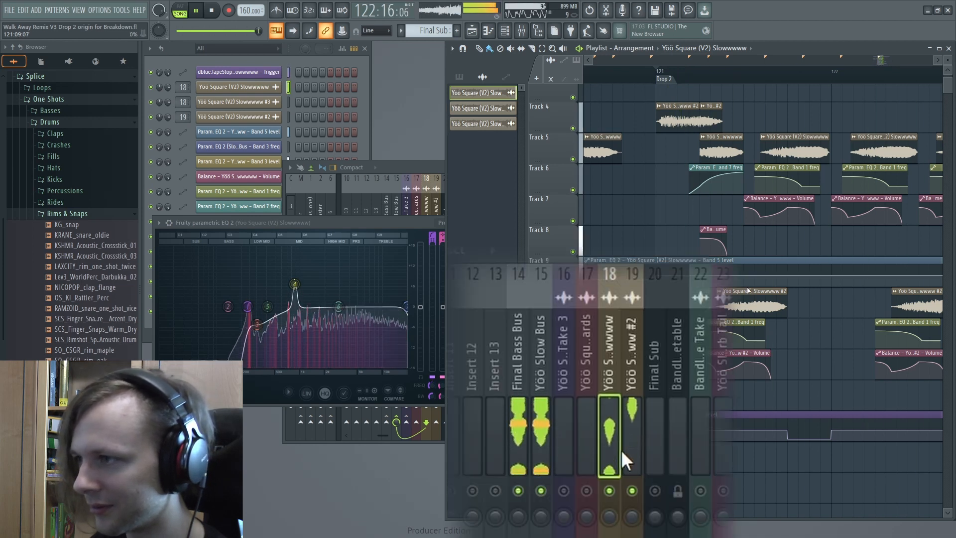
{"action": "scroll", "coordinate": [722, 294], "scroll_direction": "down", "scroll_amount": 4}
{"action": "scroll", "coordinate": [672, 299], "scroll_direction": "down", "scroll_amount": 1}
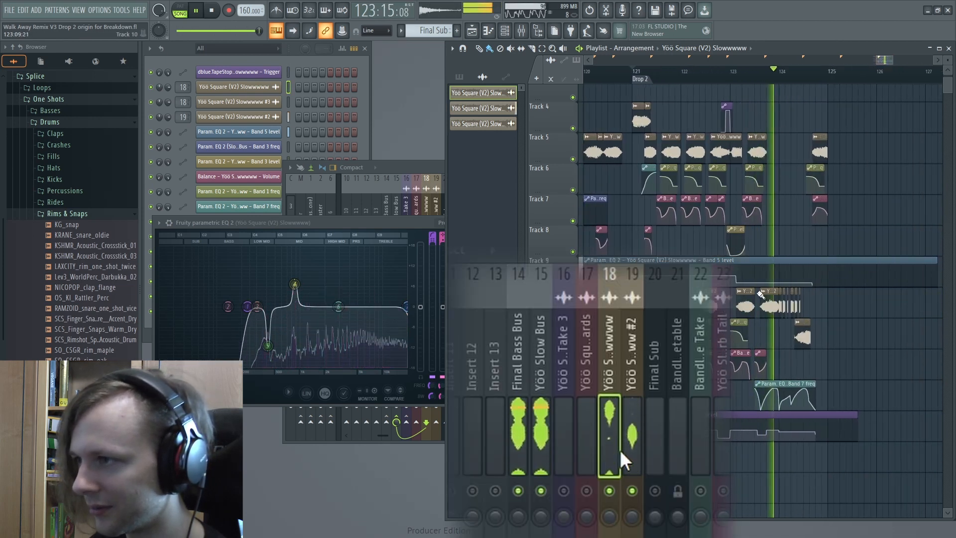
{"action": "left_click", "coordinate": [419, 231]}
{"action": "left_click", "coordinate": [500, 223]}
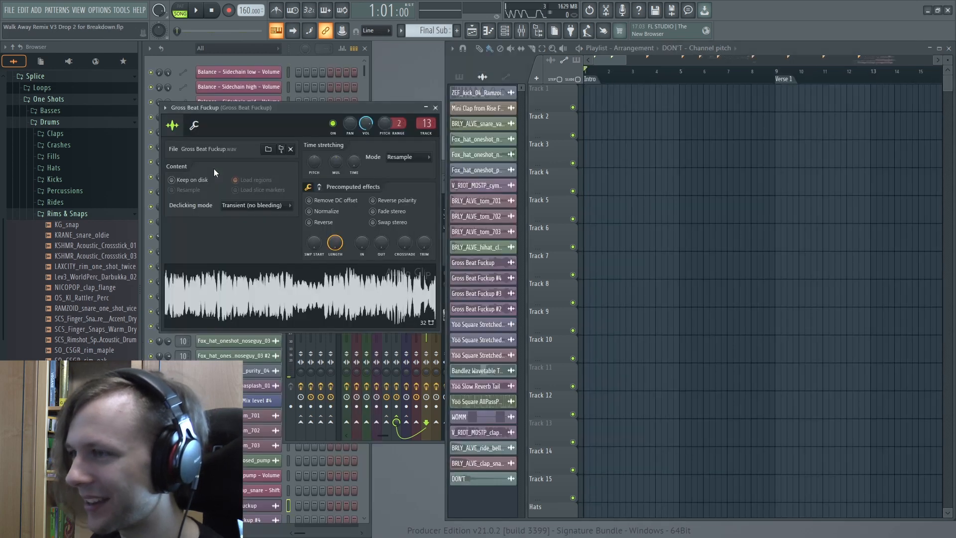
Close the Gross Beat Fuckup channel settings and inspect soothe2 on the Yöö Slow Bus mixer track.
{"action": "left_click", "coordinate": [435, 108]}
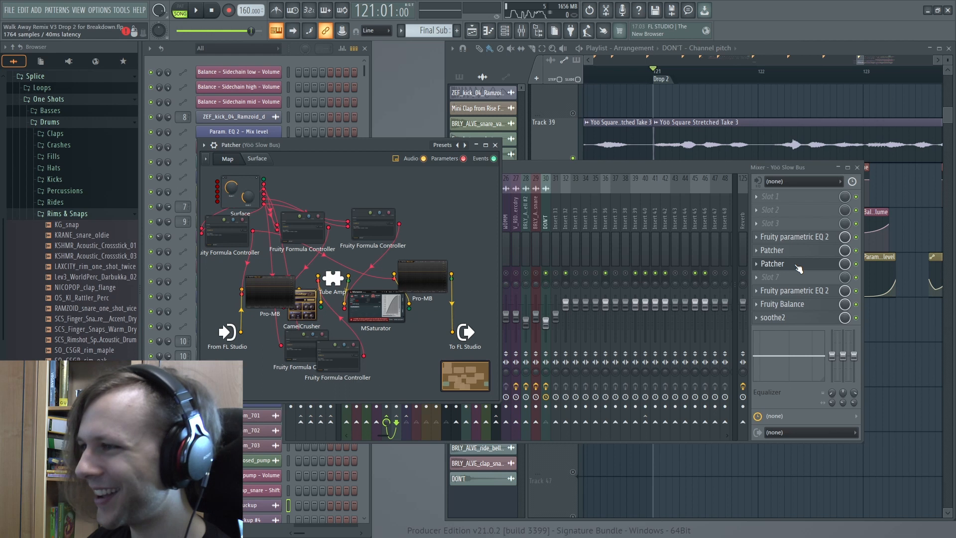
{"action": "left_click", "coordinate": [801, 319]}
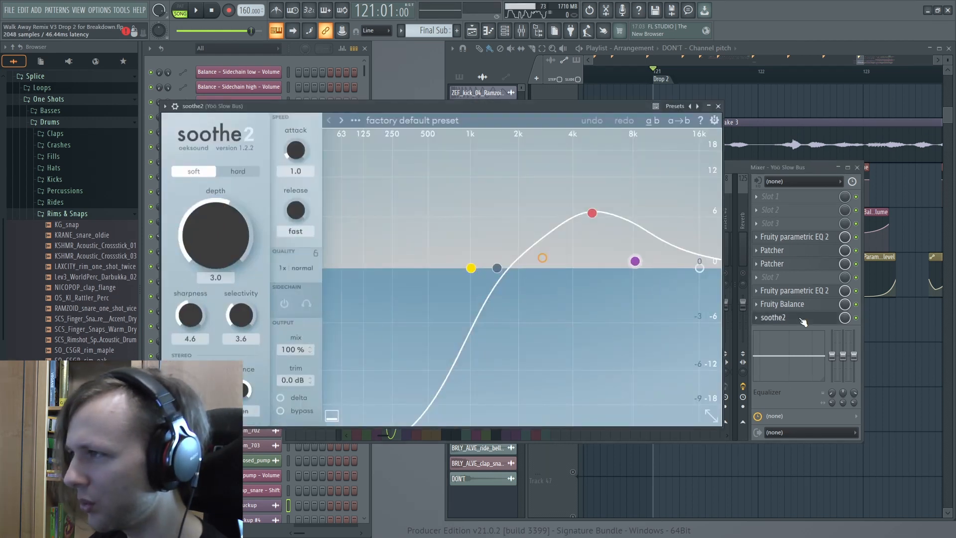
{"action": "left_click_drag", "start_coordinate": [601, 106], "coordinate": [605, 103]}
{"action": "key", "text": "space"}
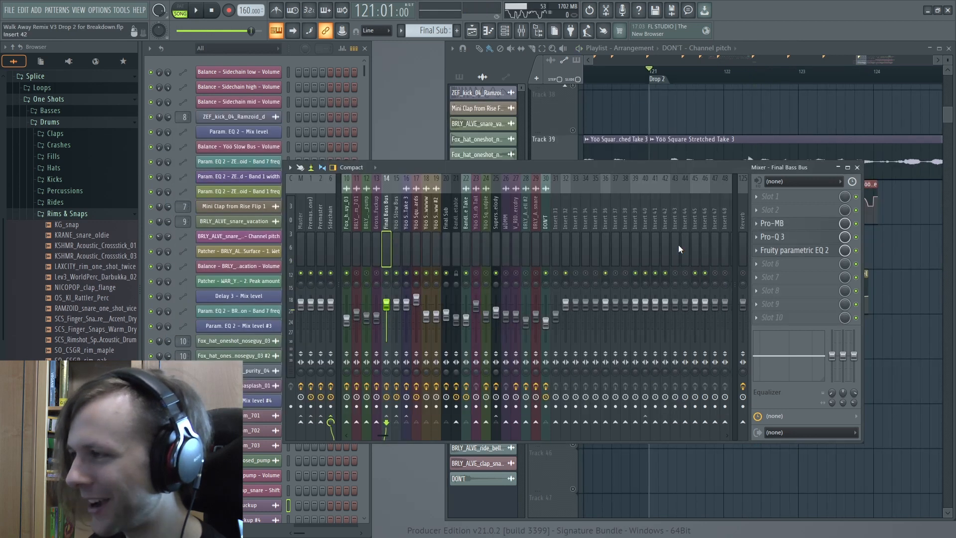
Solo the Final Bass Bus mixer track and play Drop 2 from bar 121 with the Final Sub pattern in view.
{"action": "right_click", "coordinate": [388, 273]}
{"action": "key", "text": "space"}
{"action": "scroll", "coordinate": [678, 132], "scroll_direction": "down", "scroll_amount": 5}
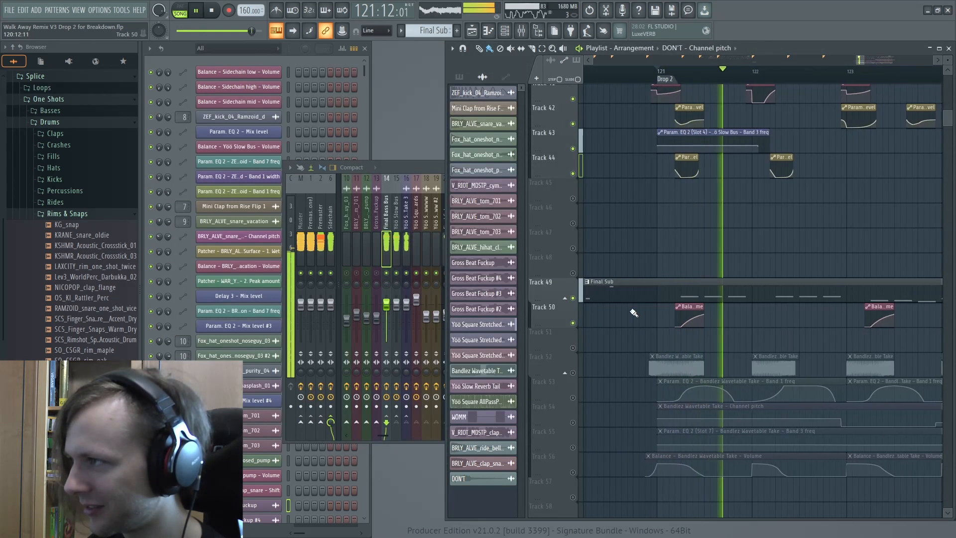
Inspect the Pro-MB effect on the Final Bass Bus mixer track and close it.
{"action": "left_click", "coordinate": [387, 214]}
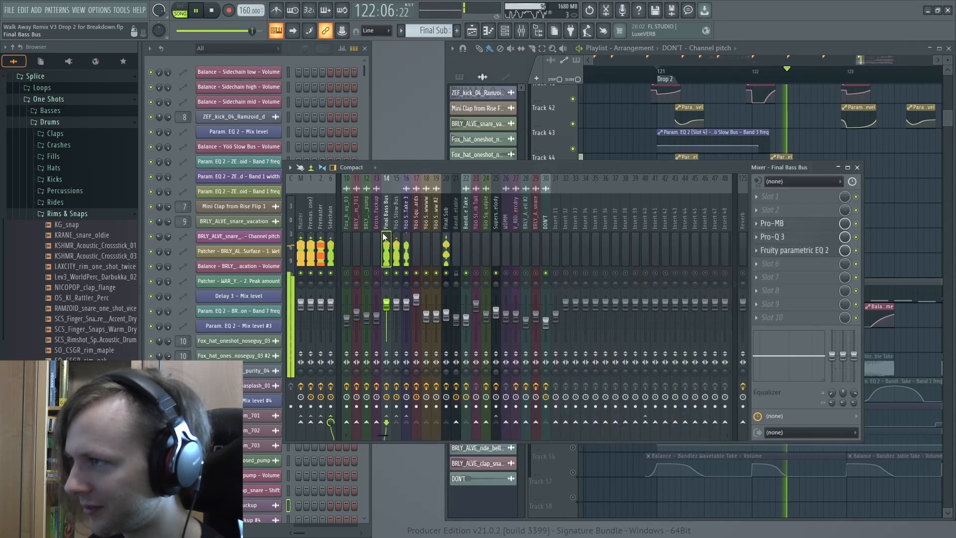
{"action": "left_click", "coordinate": [785, 224]}
{"action": "left_click", "coordinate": [786, 224]}
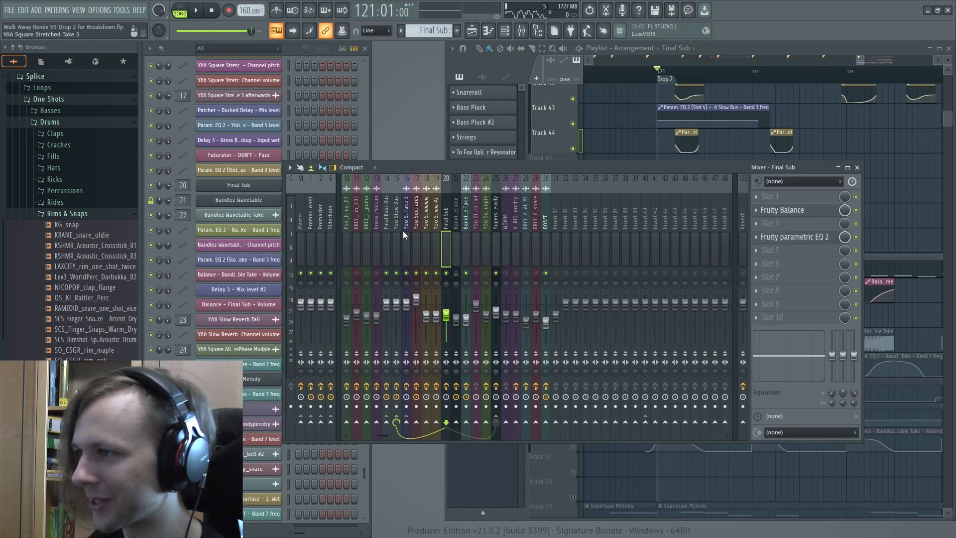
Inspect the slot 4 Fruity parametric EQ 2 and the slot 6 Patcher on the Yöö Slow Bus mixer track.
{"action": "left_click", "coordinate": [398, 234]}
{"action": "left_click", "coordinate": [801, 237]}
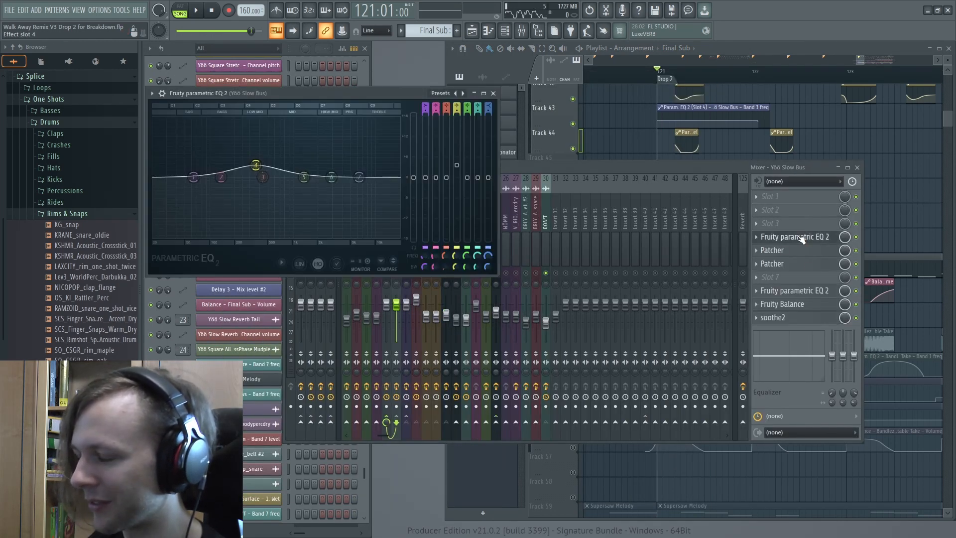
{"action": "left_click", "coordinate": [772, 263]}
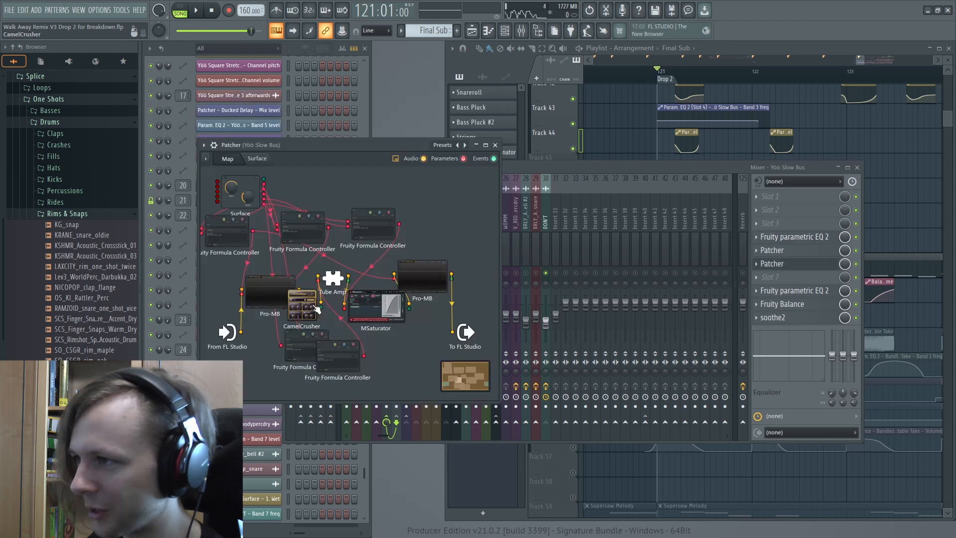
{"action": "left_click", "coordinate": [495, 145]}
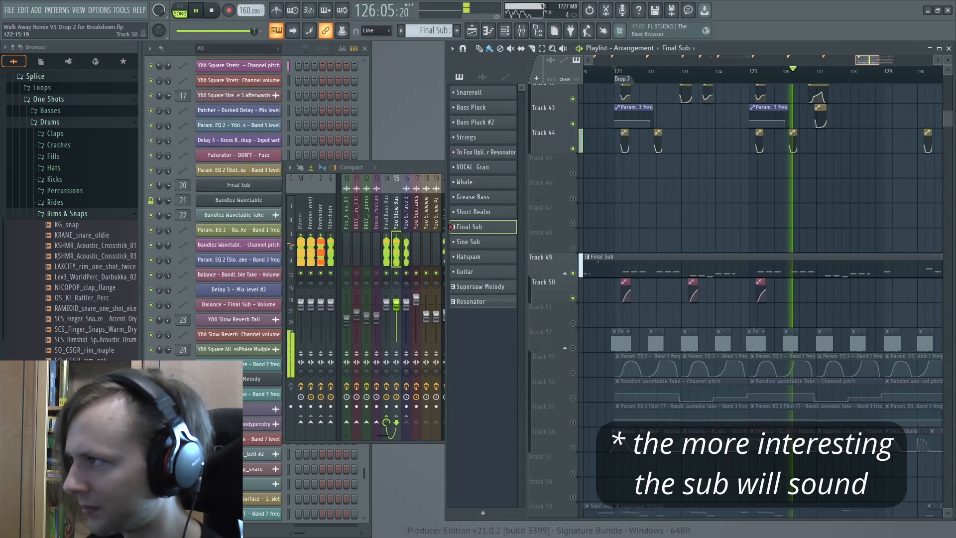
Audition the Bandlez Wavetable Take clip on track 52 at Drop 2 and view its EQ, pitch and volume automation.
{"action": "scroll", "coordinate": [744, 278], "scroll_direction": "up", "scroll_amount": 1}
{"action": "left_click_drag", "start_coordinate": [741, 249], "coordinate": [741, 359]}
{"action": "left_click_drag", "start_coordinate": [766, 268], "coordinate": [788, 416]}
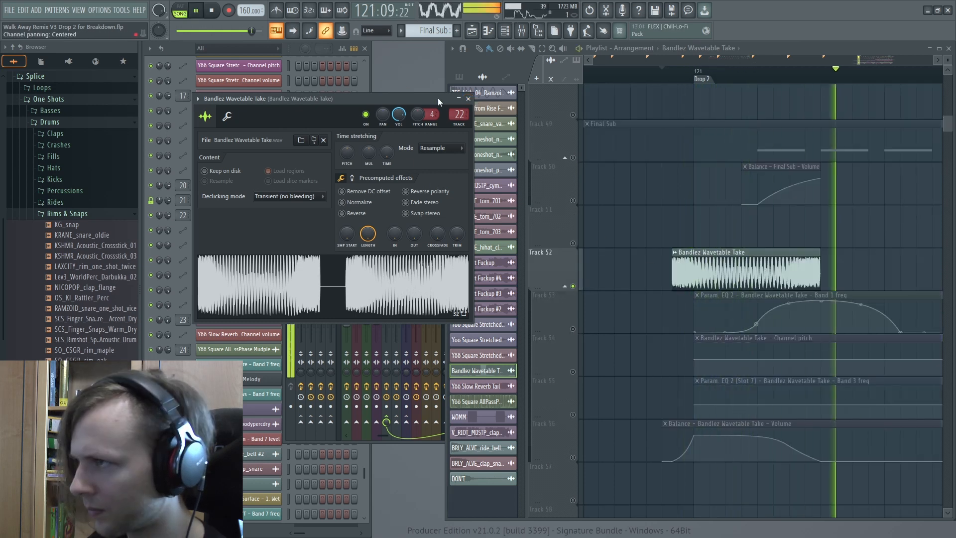
{"action": "key", "text": "space"}
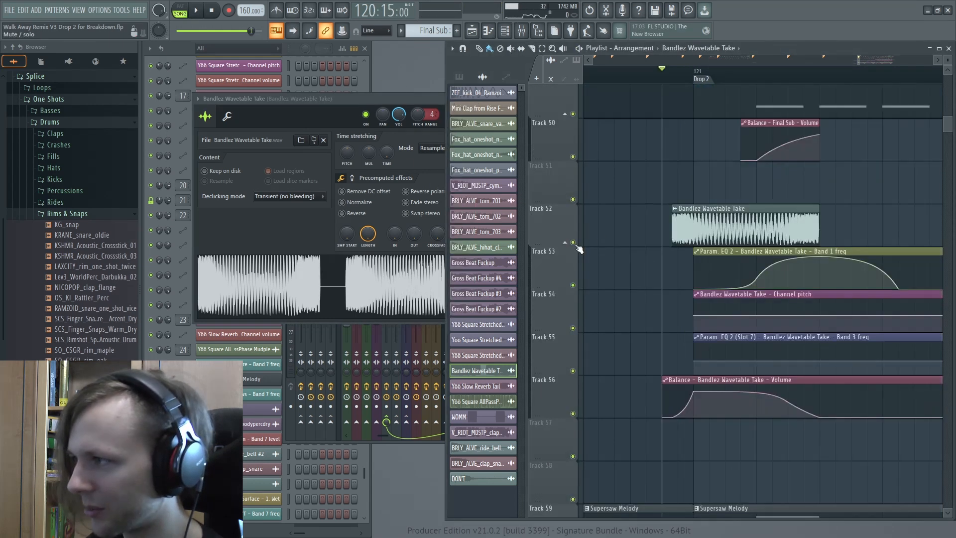
{"action": "scroll", "coordinate": [603, 284], "scroll_direction": "down", "scroll_amount": 4}
{"action": "scroll", "coordinate": [666, 334], "scroll_direction": "up", "scroll_amount": 1}
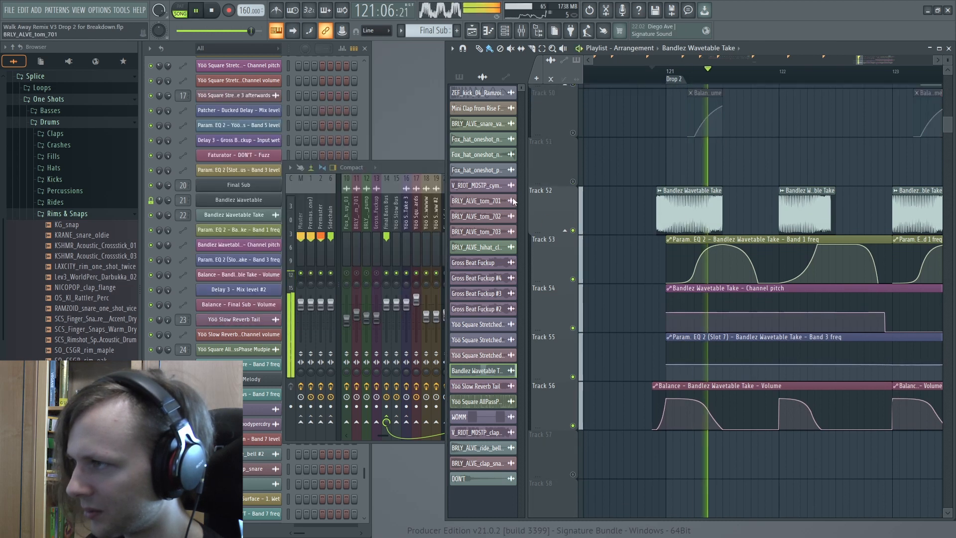
Inspect MSaturator and the slot 7 Fruity parametric EQ 2 on the Bandlez Wavetable Take mixer track during playback.
{"action": "left_click", "coordinate": [431, 169]}
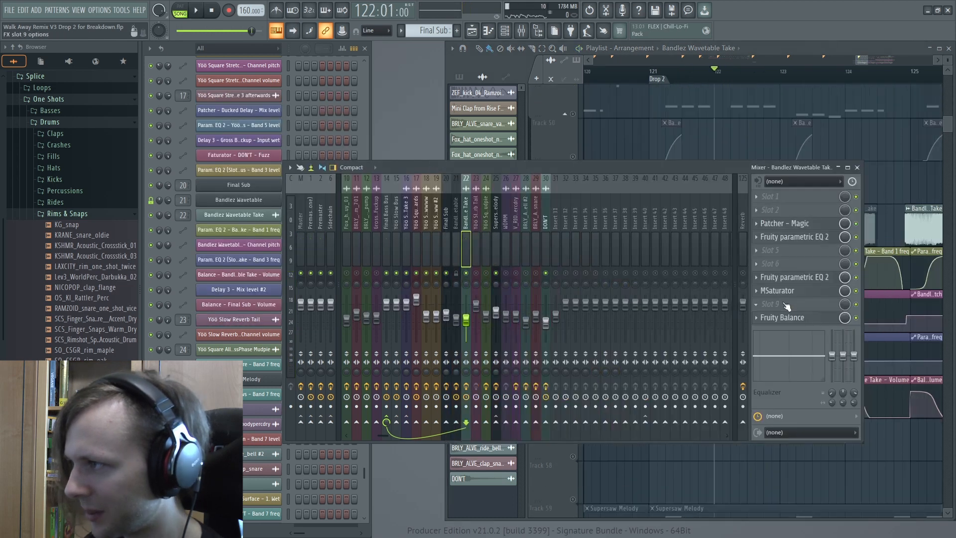
{"action": "left_click", "coordinate": [790, 296]}
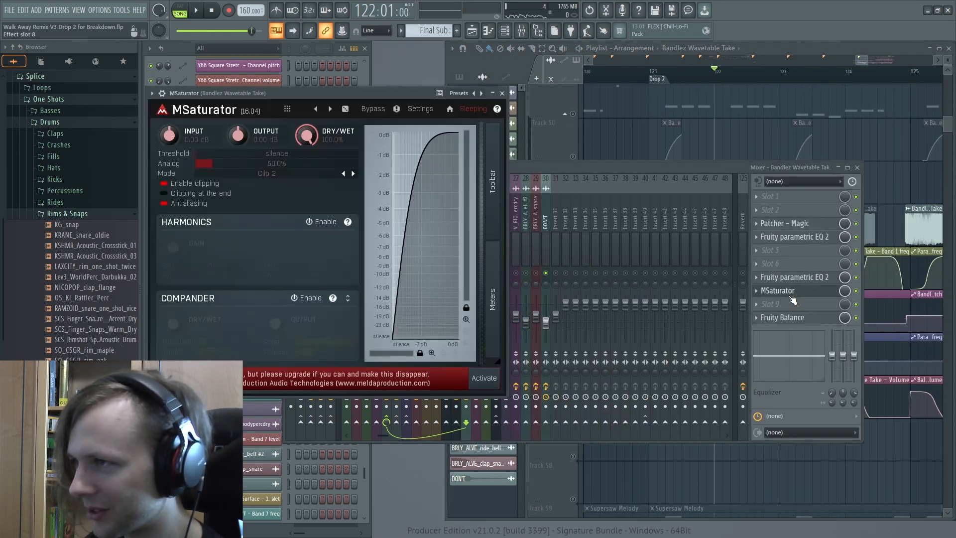
{"action": "left_click", "coordinate": [792, 278]}
{"action": "left_click_drag", "start_coordinate": [266, 182], "coordinate": [342, 173]}
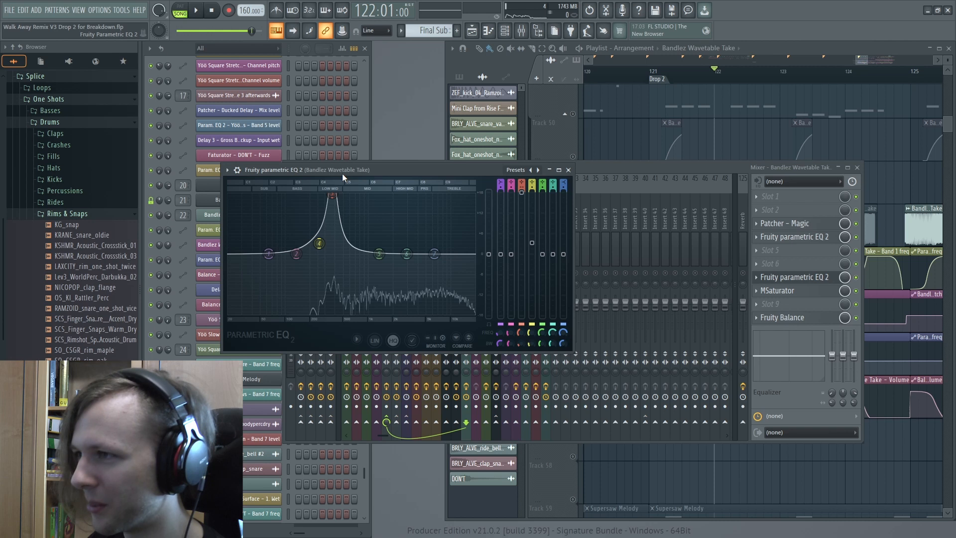
{"action": "key", "text": "space"}
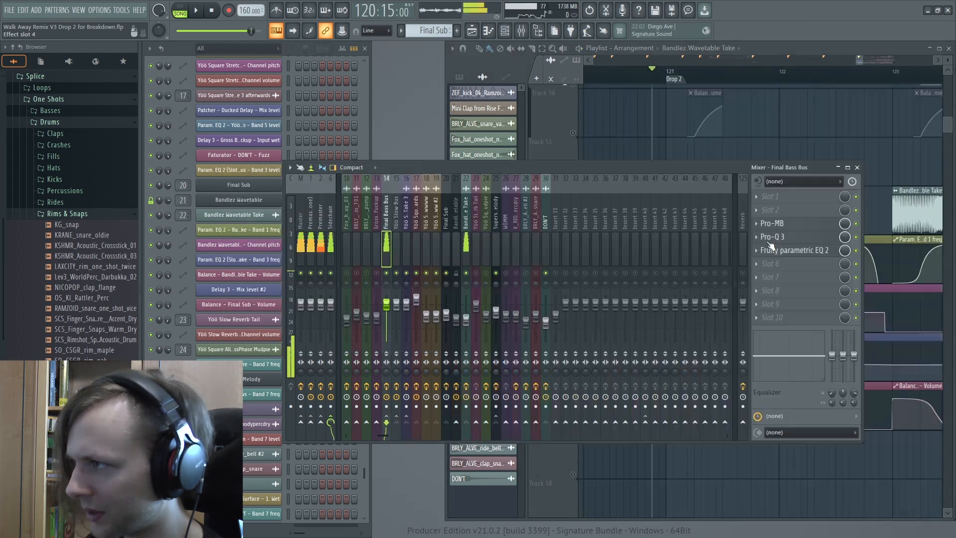
Examine Pro-MB and Pro-Q 3 on the Final Bass Bus for their effect on the Bandlez Wavetable Take.
{"action": "left_click", "coordinate": [802, 225]}
{"action": "left_click", "coordinate": [804, 225]}
{"action": "left_click", "coordinate": [784, 237]}
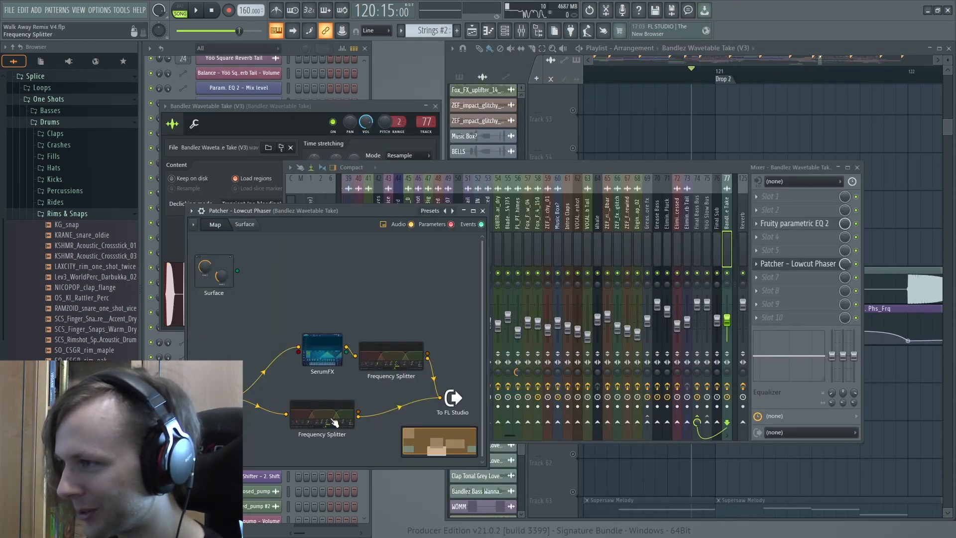
Point out the SerumFX and Frequency Splitter modules in the Patcher - Lowcut Phaser map and close the Patcher.
{"action": "left_click_drag", "start_coordinate": [393, 369], "coordinate": [393, 366]}
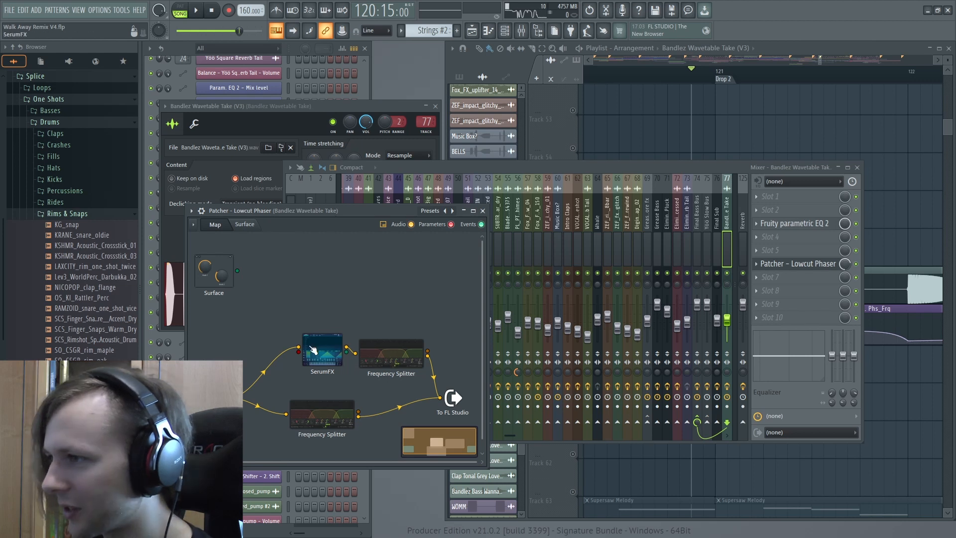
{"action": "left_click_drag", "start_coordinate": [321, 360], "coordinate": [317, 363]}
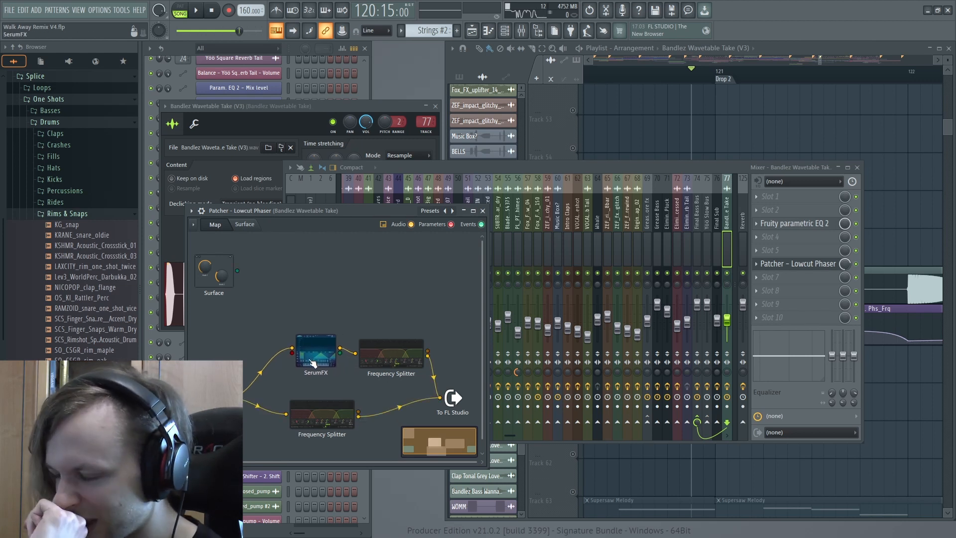
{"action": "left_click", "coordinate": [482, 211]}
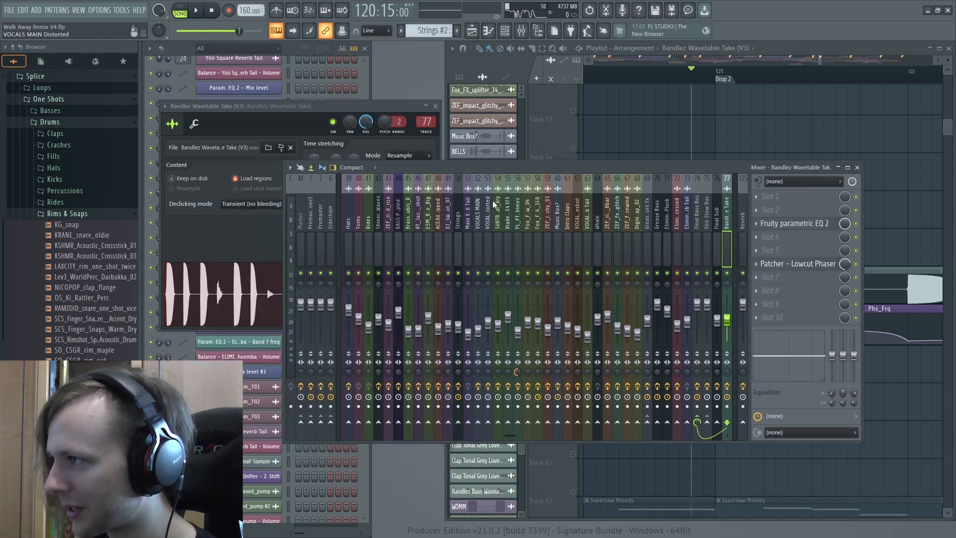
Play the Bandlez Wavetable Take (V3) clips on track 57 from Drop 2 and follow their SerumFX Phs_Frq automation.
{"action": "left_click", "coordinate": [697, 90]}
{"action": "scroll", "coordinate": [698, 92], "scroll_direction": "down", "scroll_amount": 2}
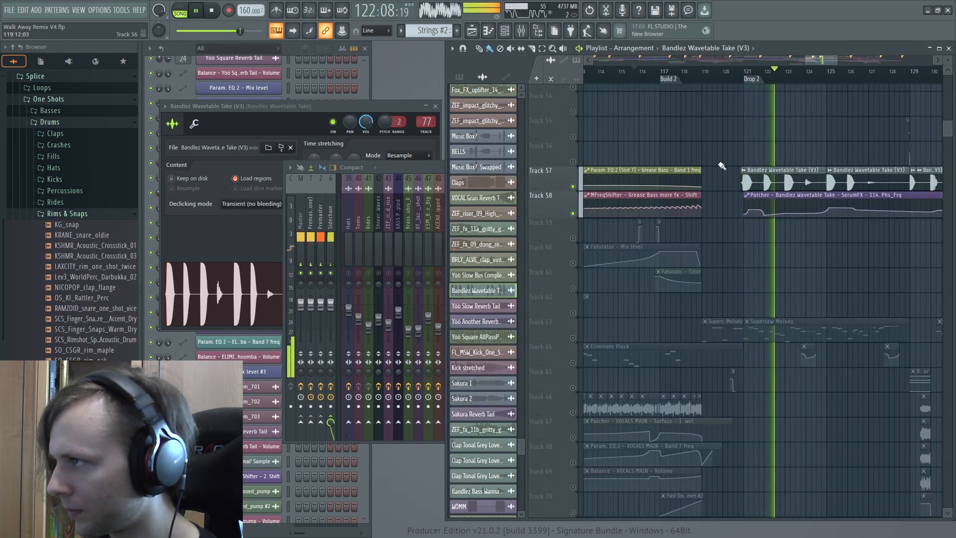
{"action": "scroll", "coordinate": [782, 192], "scroll_direction": "up", "scroll_amount": 4}
{"action": "scroll", "coordinate": [828, 219], "scroll_direction": "up", "scroll_amount": 5}
{"action": "left_click_drag", "start_coordinate": [828, 238], "coordinate": [757, 282]}
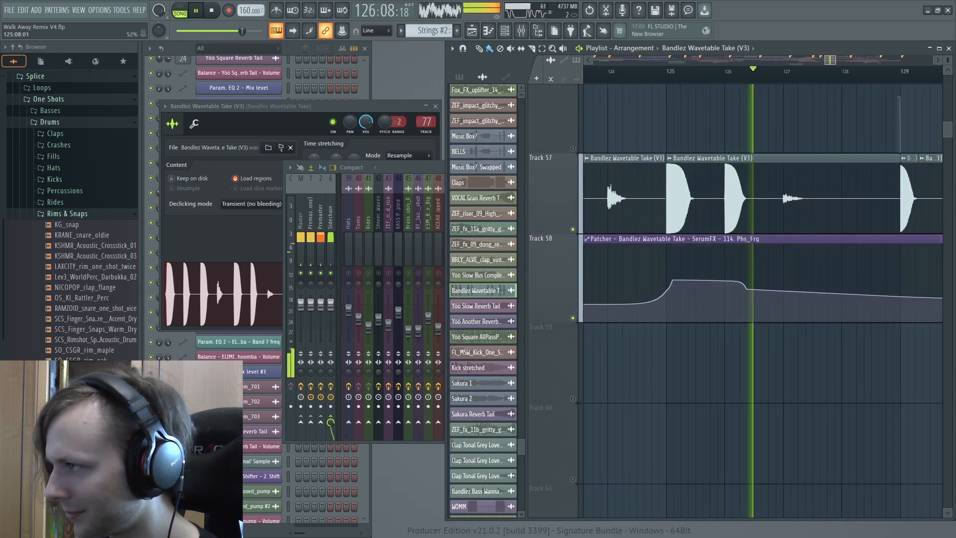
{"action": "scroll", "coordinate": [747, 279], "scroll_direction": "up", "scroll_amount": 3}
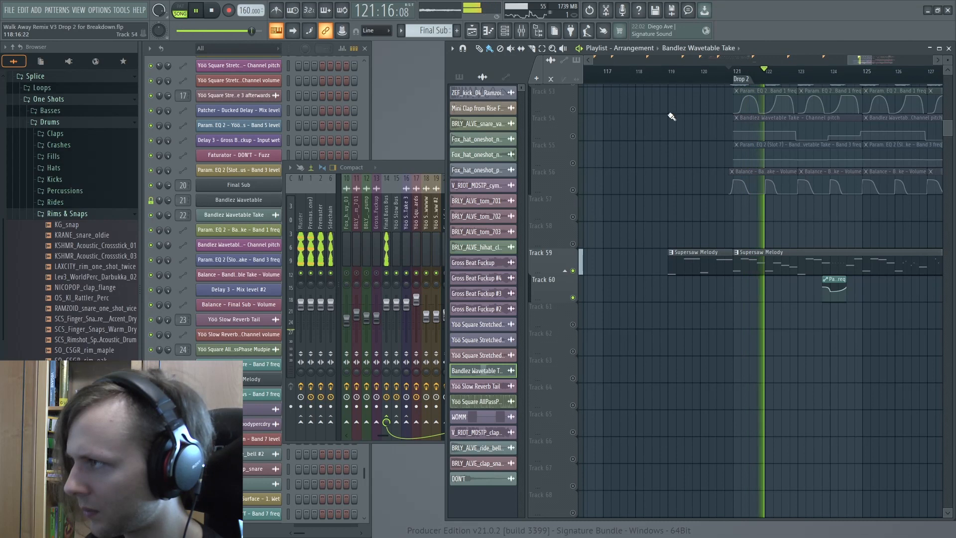
Play the Supersaw Melody on track 59 before Drop 2 and examine its Serum oscillator settings.
{"action": "left_click", "coordinate": [693, 259]}
{"action": "left_click", "coordinate": [342, 70]}
{"action": "scroll", "coordinate": [341, 71], "scroll_direction": "down", "scroll_amount": 3}
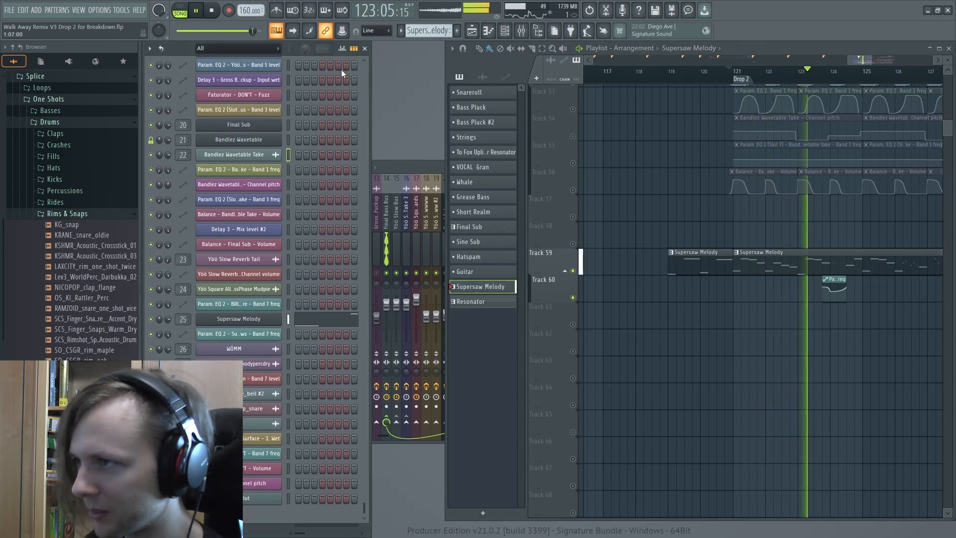
{"action": "left_click", "coordinate": [231, 327]}
{"action": "key", "text": "space"}
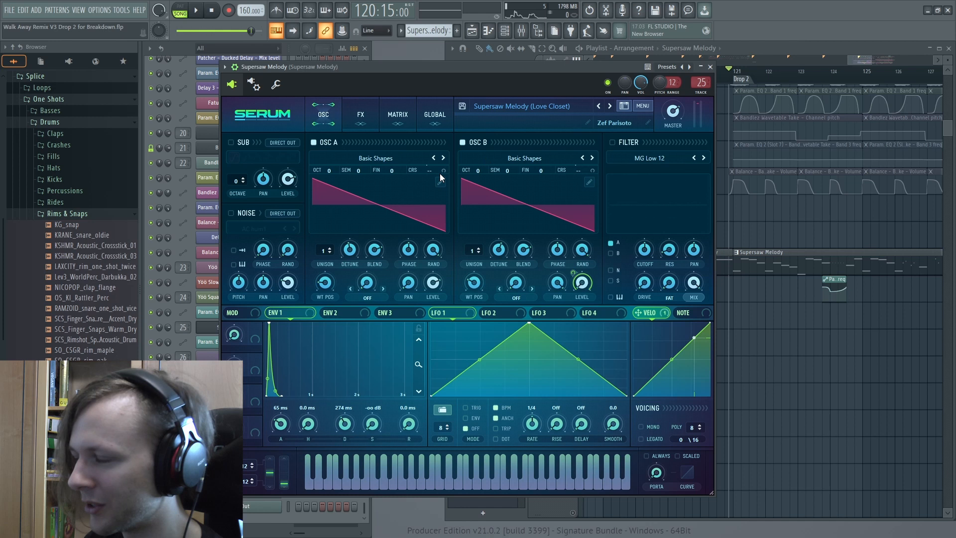
{"action": "key", "text": "space"}
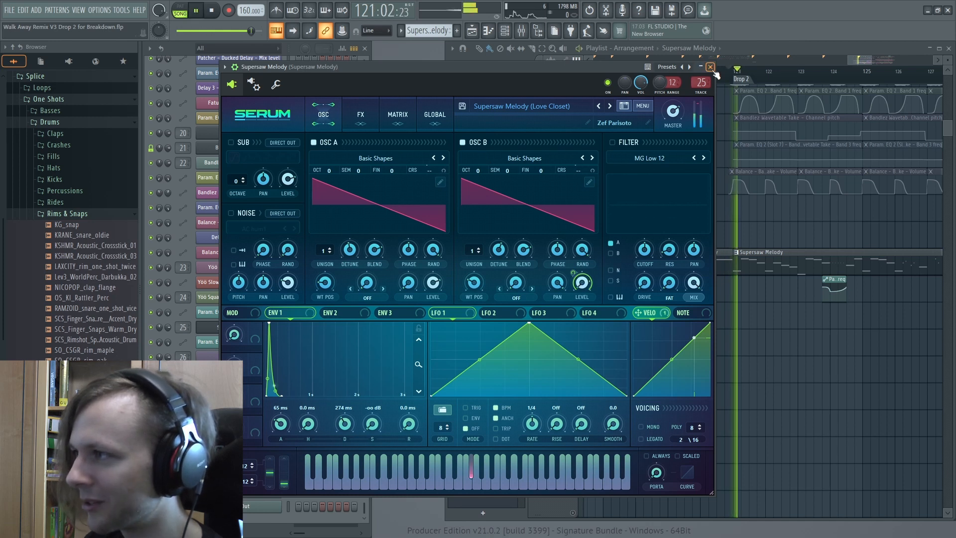
{"action": "key", "text": "space"}
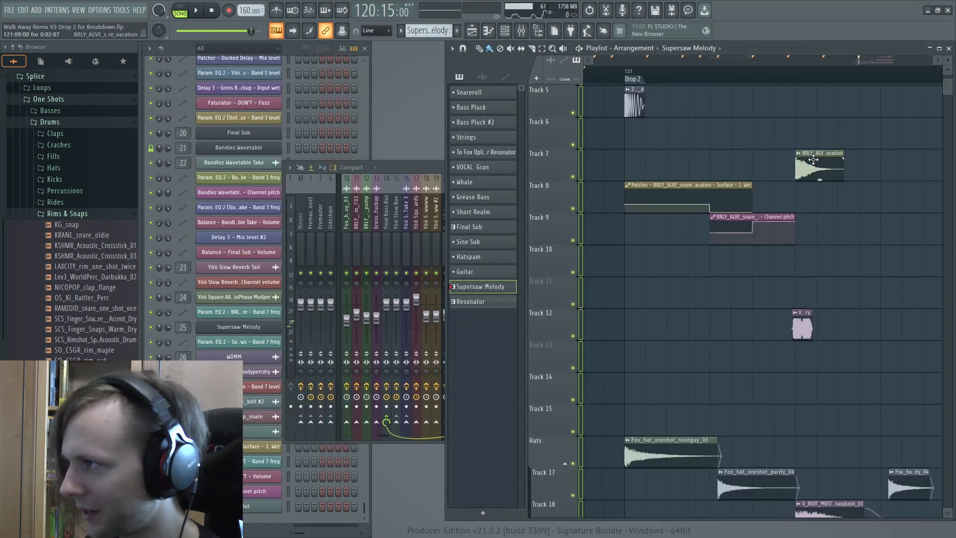
Inspect the BRLY_ALVE_snare_vacation sample and play it soloed with its Patcher wet and channel pitch automation on tracks 8 and 9.
{"action": "double_click", "coordinate": [813, 159]}
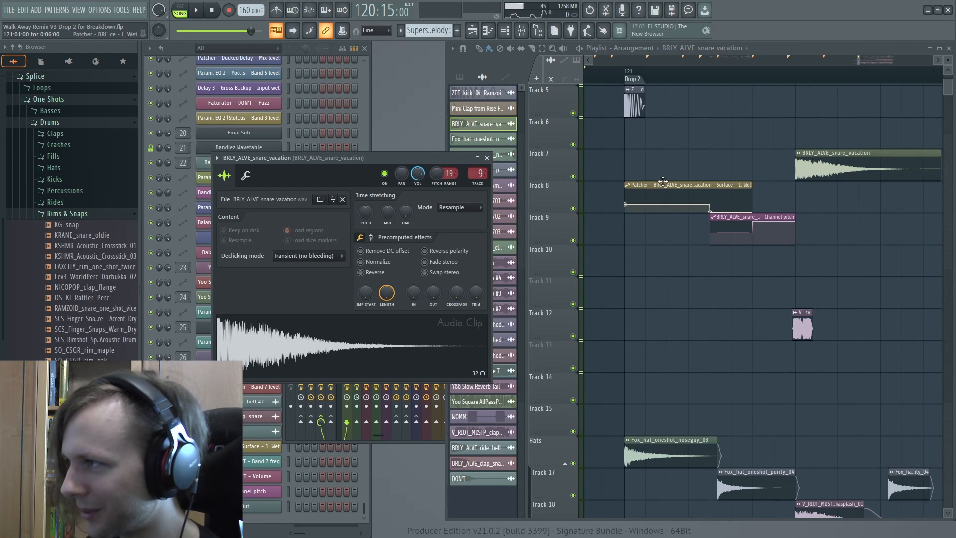
{"action": "right_click", "coordinate": [573, 178]}
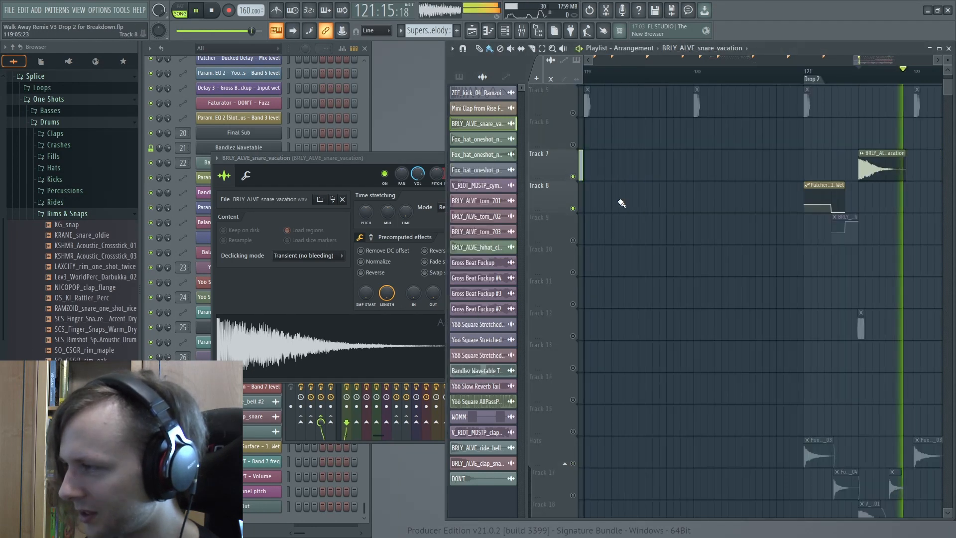
{"action": "key", "text": "space"}
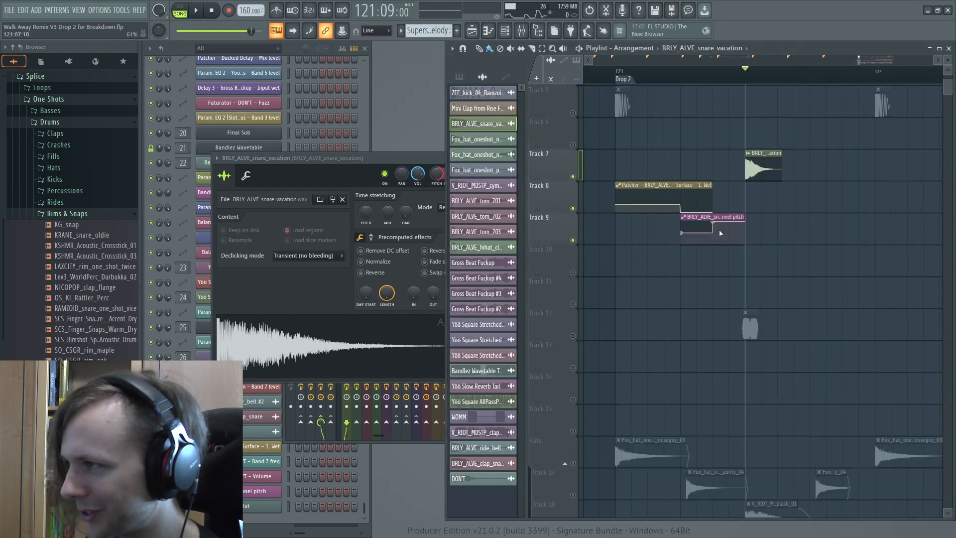
{"action": "scroll", "coordinate": [747, 206], "scroll_direction": "up", "scroll_amount": 3}
{"action": "key", "text": "space"}
{"action": "key", "text": "space"}
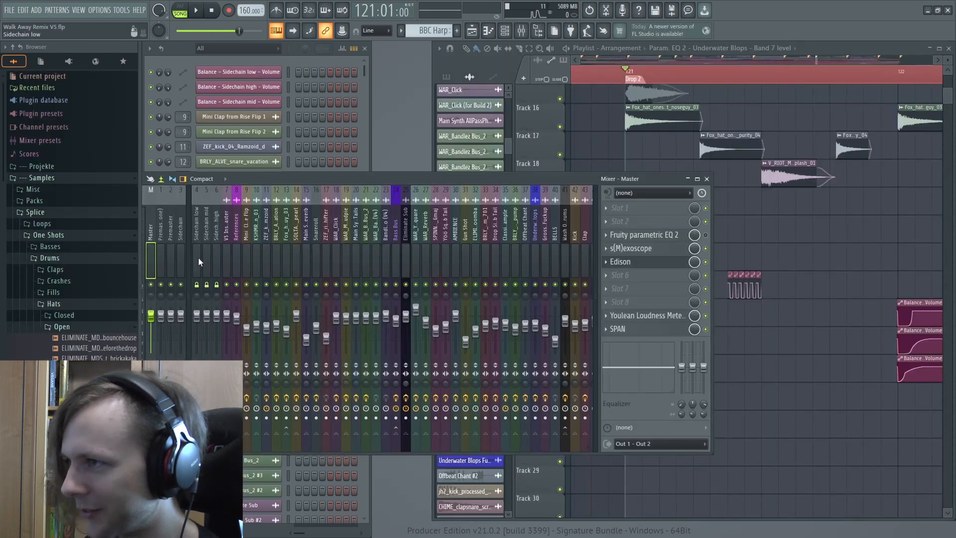
Examine the Sidechain and Sidechain high mixer tracks in the V5 project, including the Fruity Balance - LFO effect.
{"action": "left_click", "coordinate": [180, 252]}
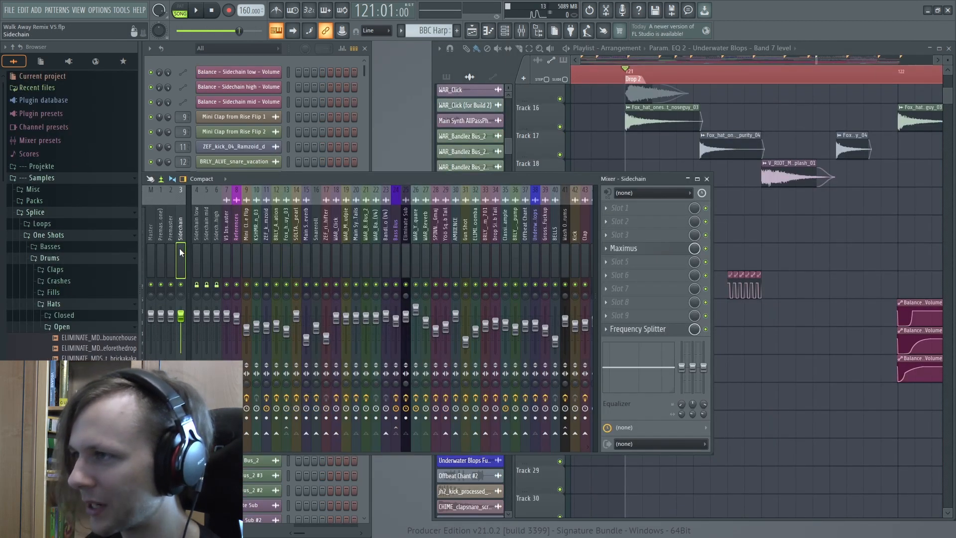
{"action": "left_click", "coordinate": [216, 251]}
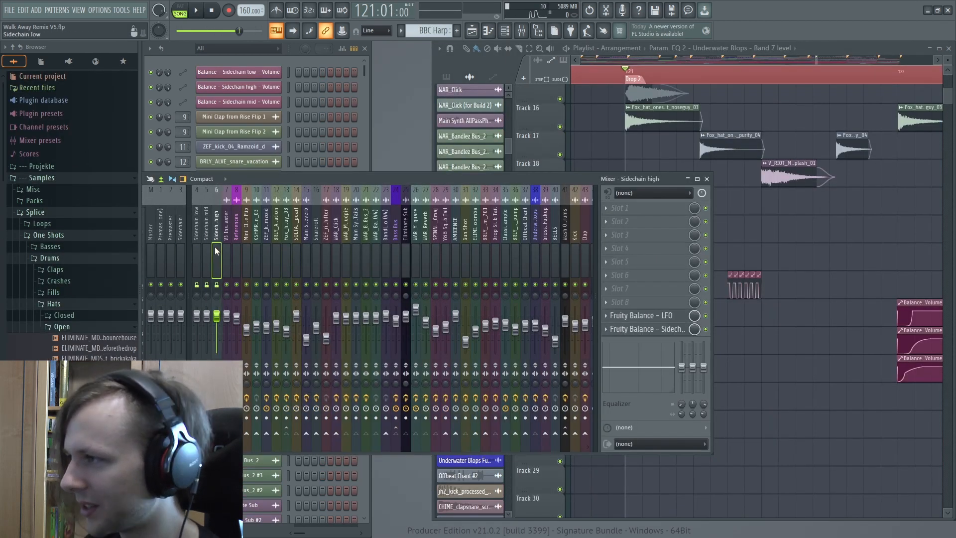
{"action": "left_click", "coordinate": [632, 315]}
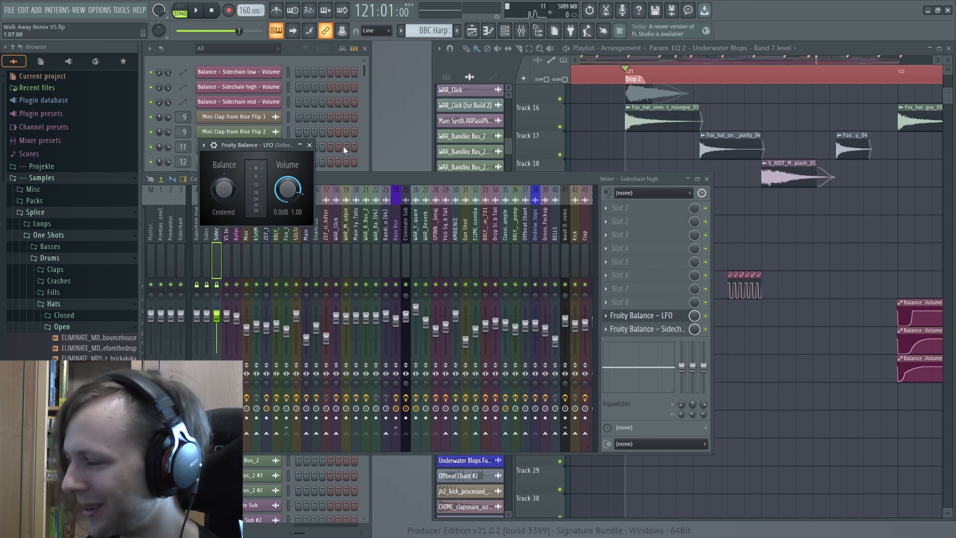
{"action": "left_click", "coordinate": [309, 145]}
{"action": "right_click", "coordinate": [777, 234]}
Play from bar 130 in the V3 project and inspect the Yöö Square Stretched Take 3 mixer track and its Patcher - Ducked Delay.
{"action": "key", "text": "space"}
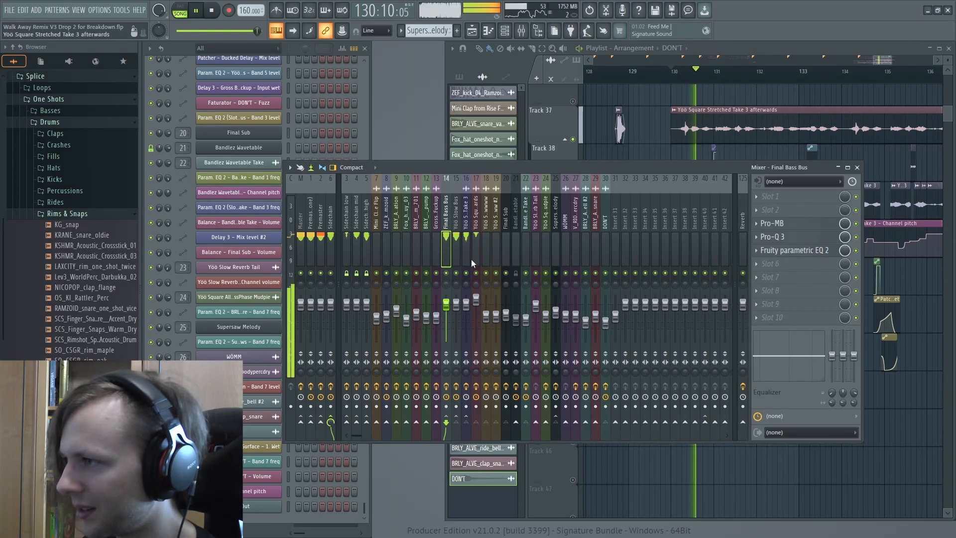
{"action": "left_click", "coordinate": [466, 249]}
{"action": "left_click", "coordinate": [457, 236]}
{"action": "left_click", "coordinate": [466, 239]}
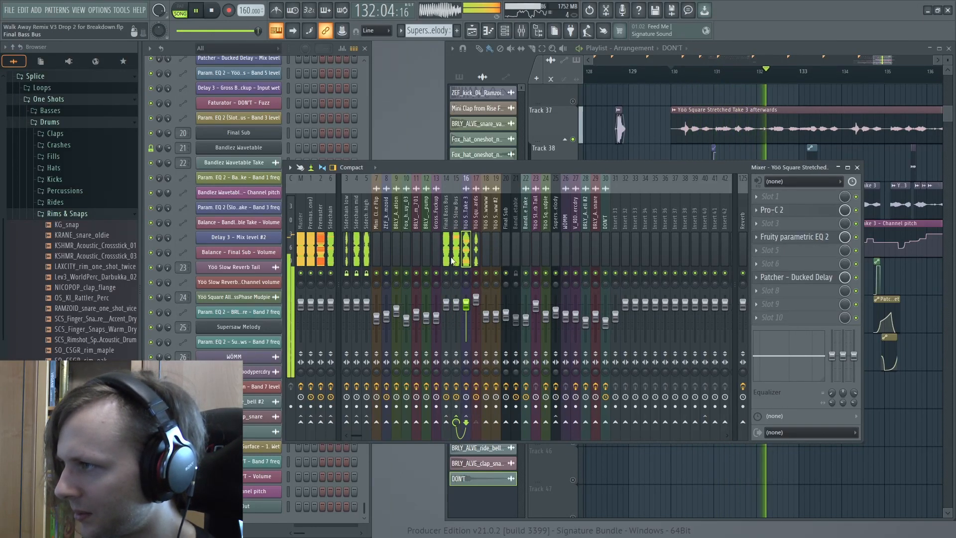
{"action": "left_click", "coordinate": [820, 277]}
{"action": "key", "text": "space"}
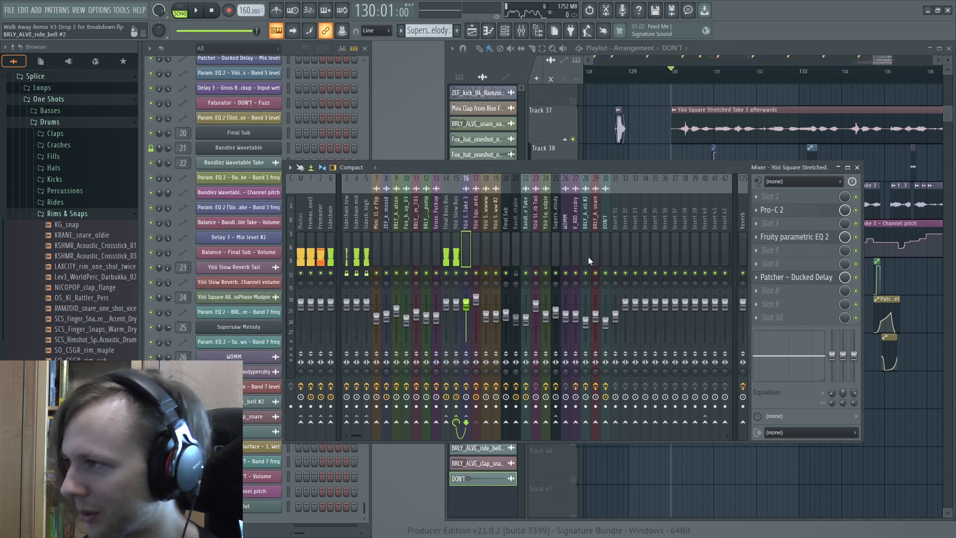
Play the Yöö Square Stretched Take 3 afterwards clip on track 37 from bar 131 and inspect its time stretching mode.
{"action": "key", "text": "space"}
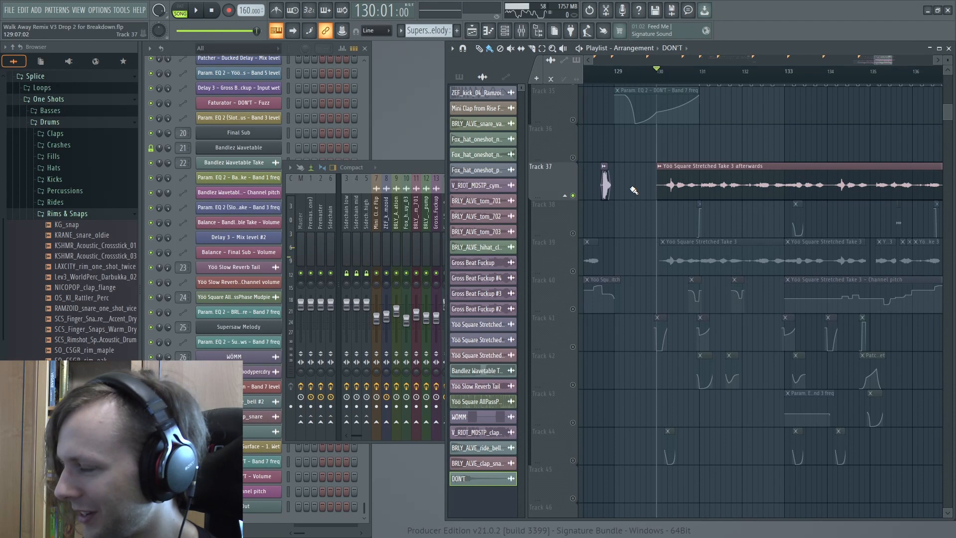
{"action": "key", "text": "space"}
{"action": "key", "text": "space"}
{"action": "scroll", "coordinate": [704, 186], "scroll_direction": "down", "scroll_amount": 2}
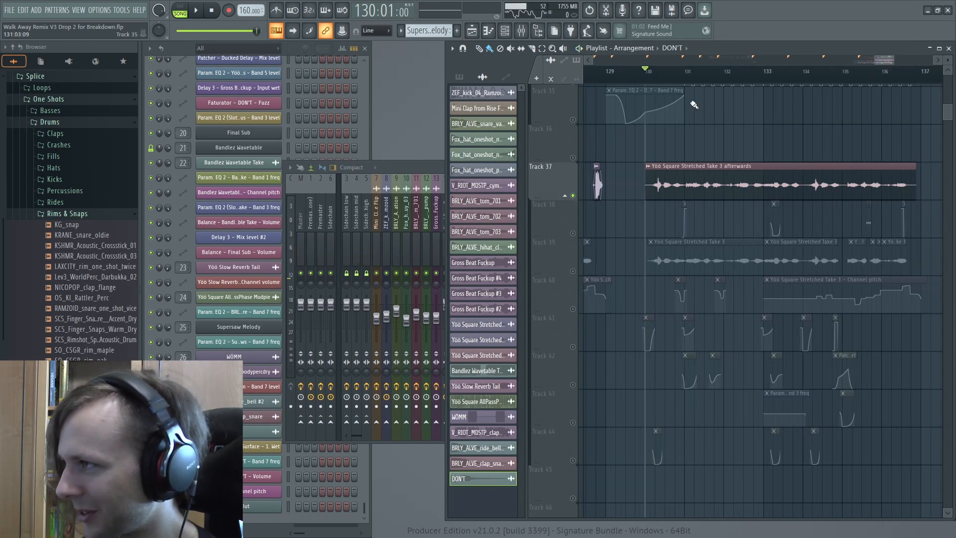
{"action": "left_click", "coordinate": [690, 73]}
{"action": "key", "text": "space"}
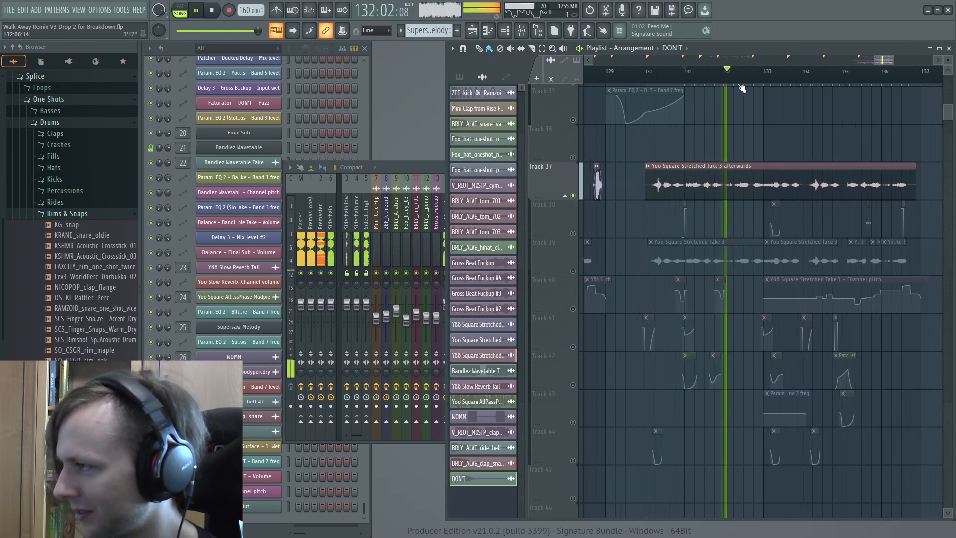
{"action": "key", "text": "space"}
{"action": "double_click", "coordinate": [737, 166]}
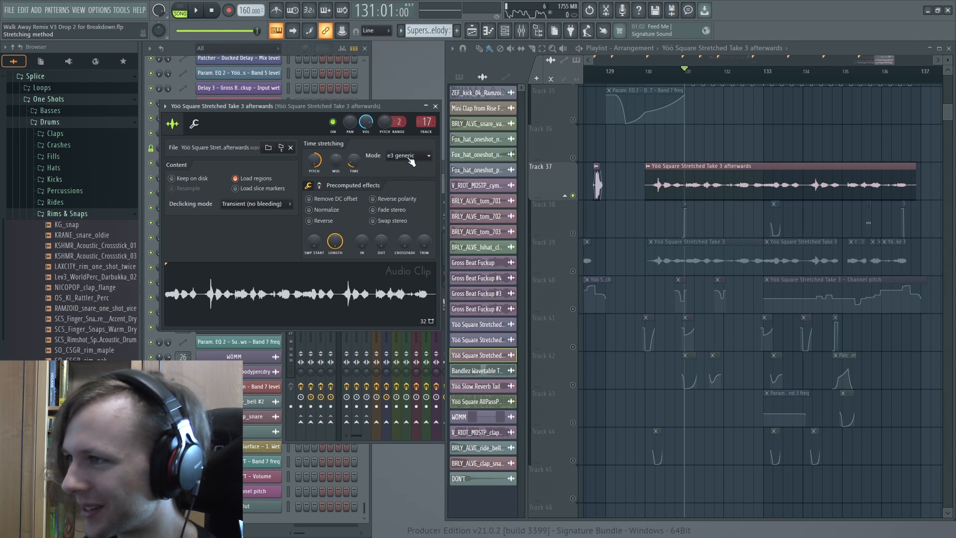
{"action": "left_click", "coordinate": [435, 106]}
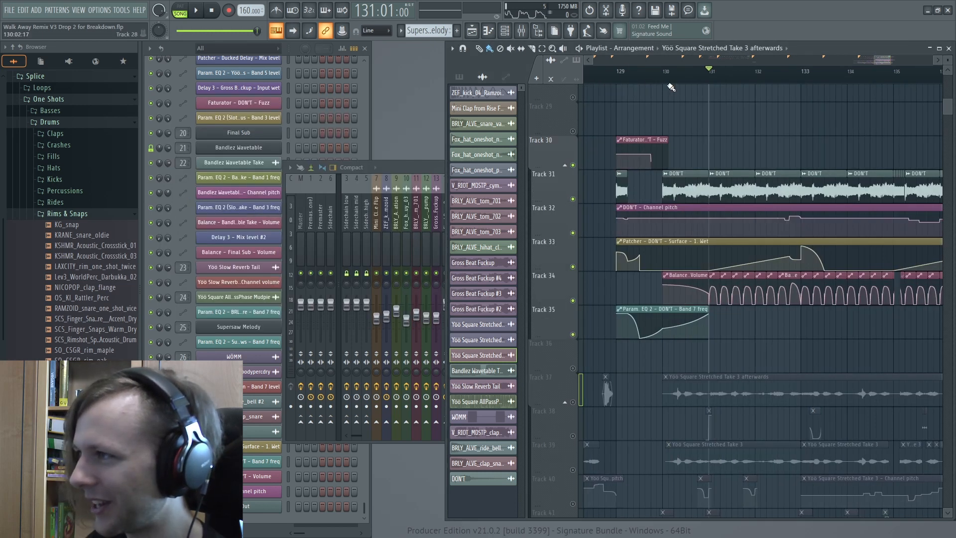
Play the DON'T clips on track 31 from bar 130 with the automation on tracks 30 to 35.
{"action": "left_click", "coordinate": [663, 74]}
{"action": "key", "text": "space"}
{"action": "scroll", "coordinate": [667, 100], "scroll_direction": "down", "scroll_amount": 3}
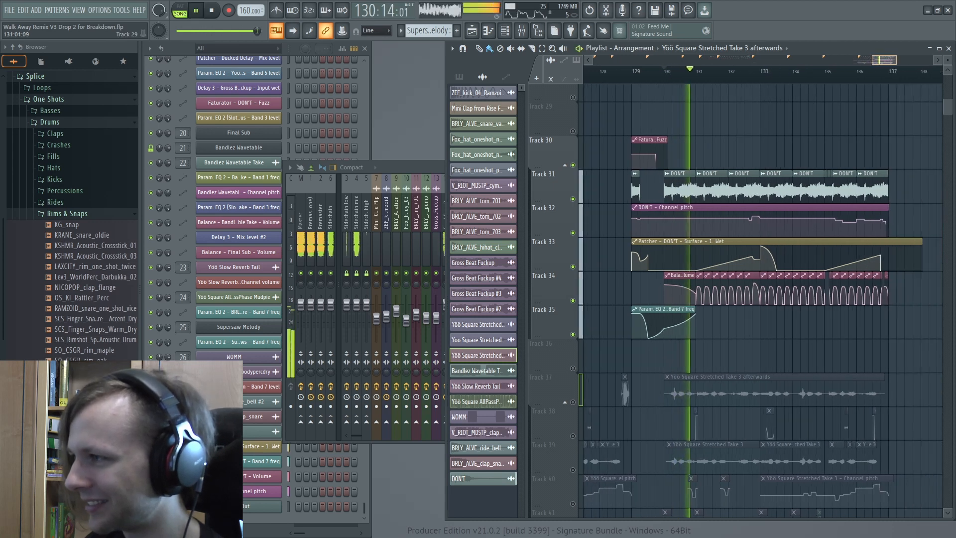
{"action": "scroll", "coordinate": [715, 137], "scroll_direction": "down", "scroll_amount": 2}
{"action": "scroll", "coordinate": [716, 138], "scroll_direction": "down", "scroll_amount": 1}
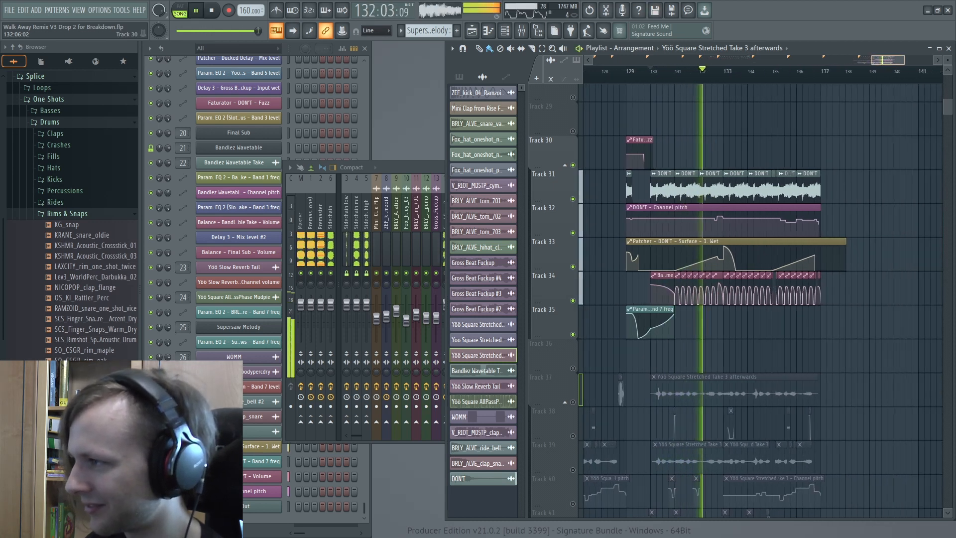
{"action": "scroll", "coordinate": [717, 138], "scroll_direction": "down", "scroll_amount": 1}
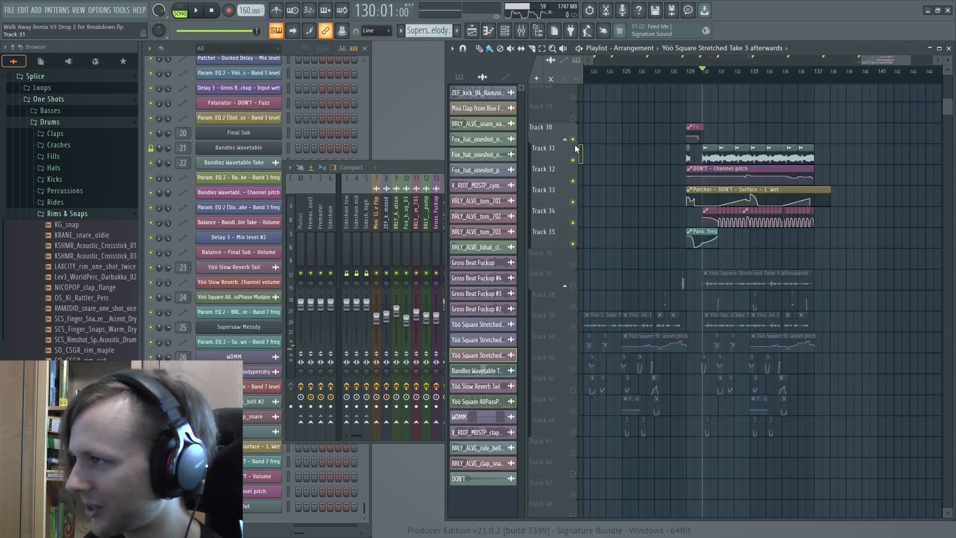
{"action": "right_click", "coordinate": [573, 139]}
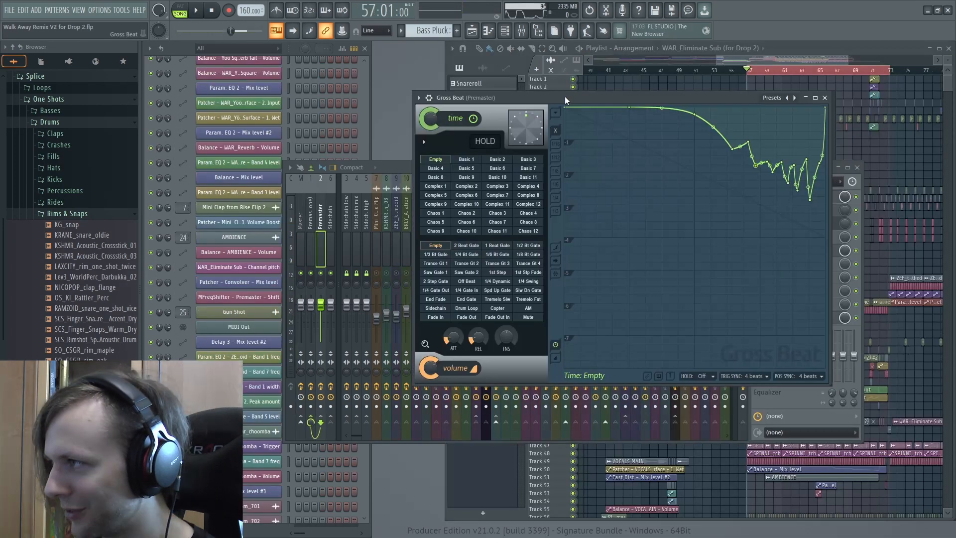
Move the Premaster's Gross Beat window clear of the playlist in the V2 project and follow its time envelope during playback.
{"action": "left_click_drag", "start_coordinate": [565, 96], "coordinate": [297, 98]}
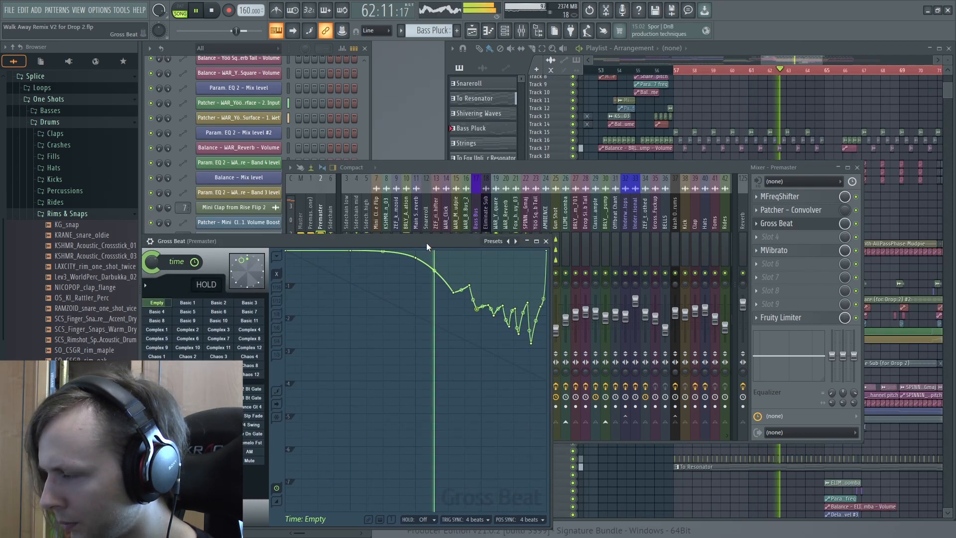
{"action": "key", "text": "space"}
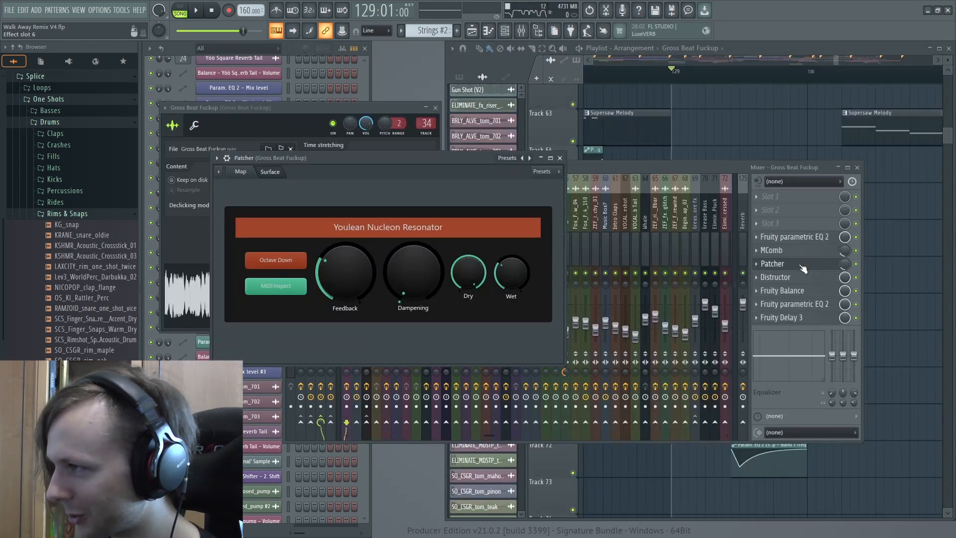
Review the Patcher resonator, Distructor, slot 9 Fruity parametric EQ 2 and Fruity Delay 3 on the Gross Beat Fuckup mixer track.
{"action": "left_click", "coordinate": [803, 269]}
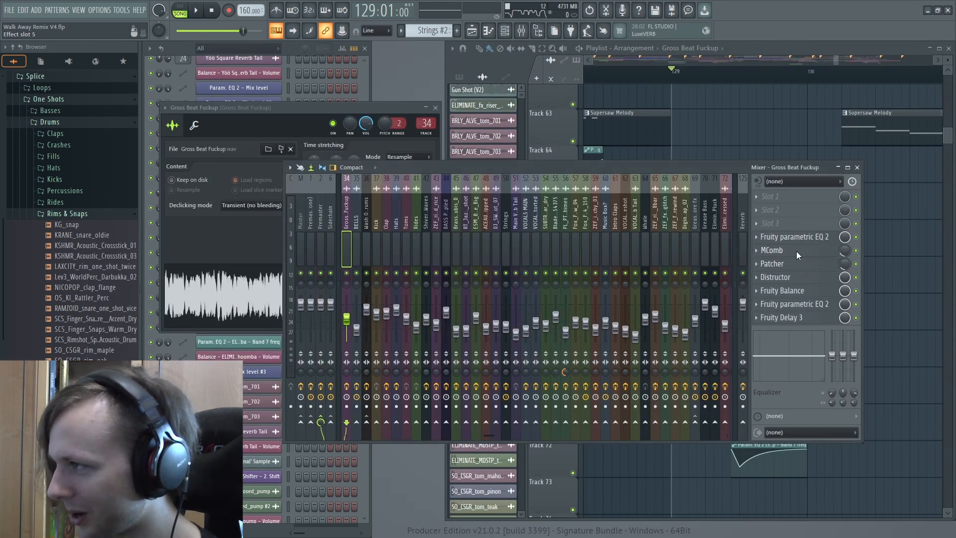
{"action": "left_click", "coordinate": [799, 280]}
{"action": "left_click", "coordinate": [799, 282]}
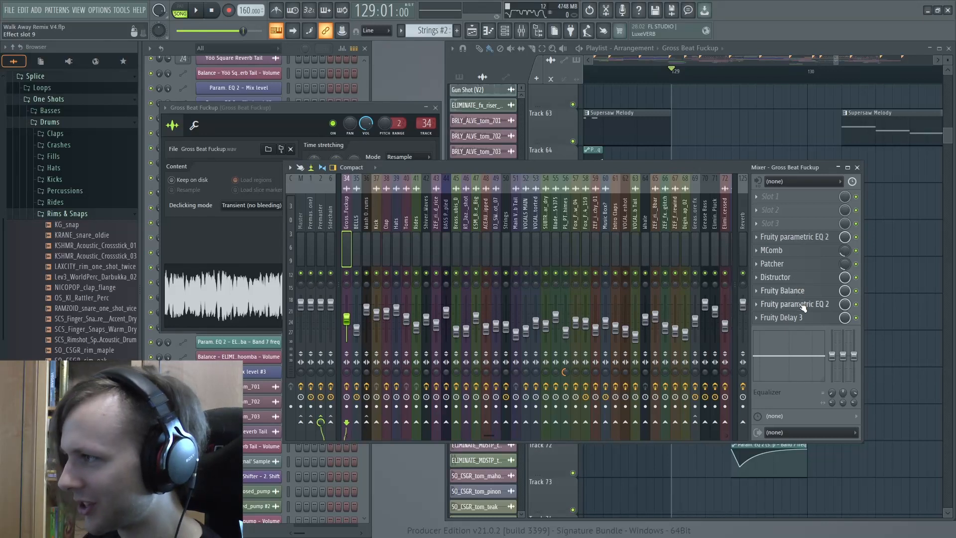
{"action": "left_click", "coordinate": [803, 305]}
{"action": "left_click", "coordinate": [803, 304]}
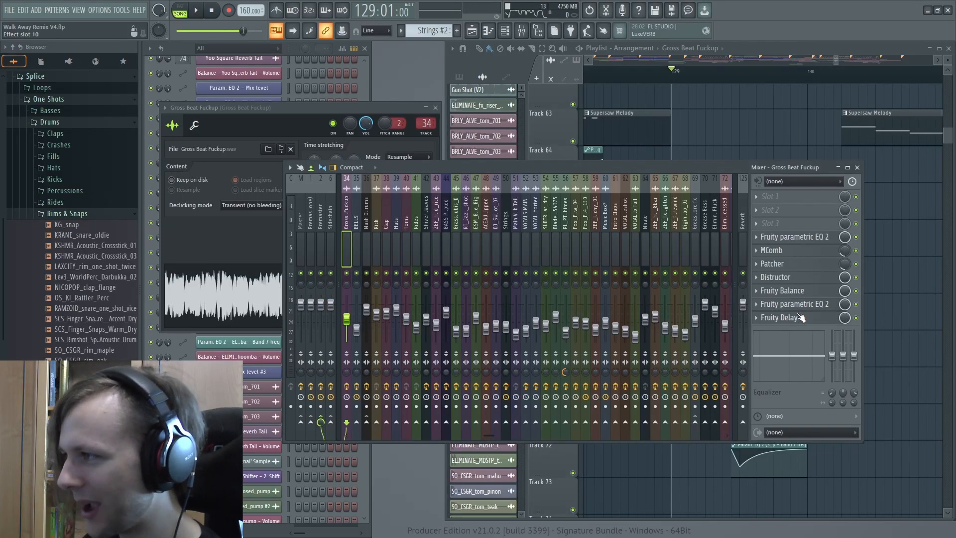
{"action": "left_click", "coordinate": [799, 317]}
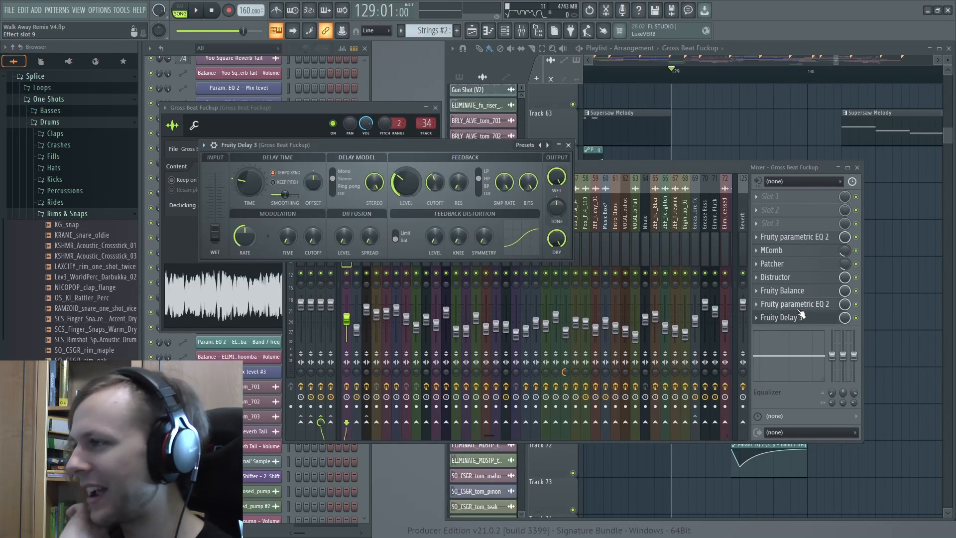
{"action": "left_click", "coordinate": [800, 317]}
Compare the slot 4 and slot 9 Fruity parametric EQ 2 curves on the Gross Beat Fuckup track with their windows spaced apart.
{"action": "left_click", "coordinate": [804, 238]}
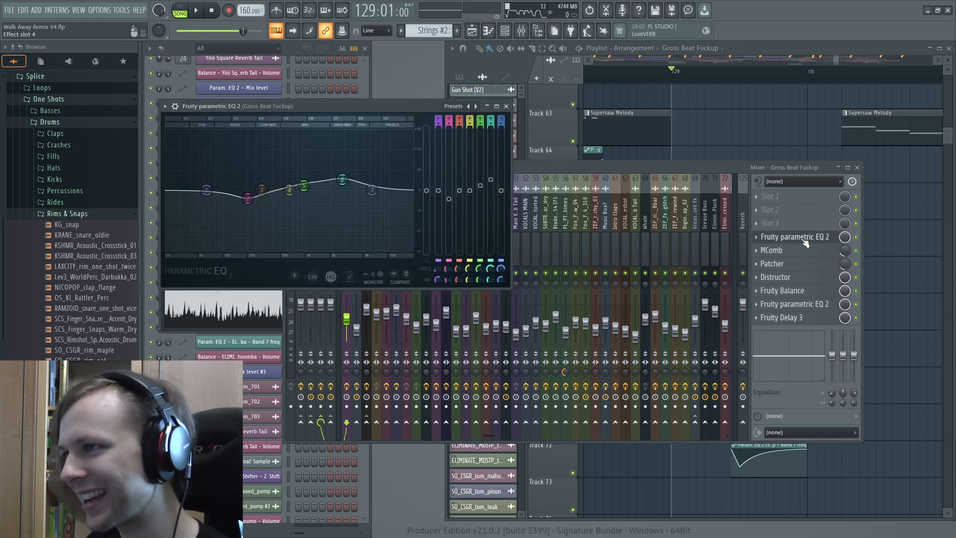
{"action": "left_click", "coordinate": [802, 304]}
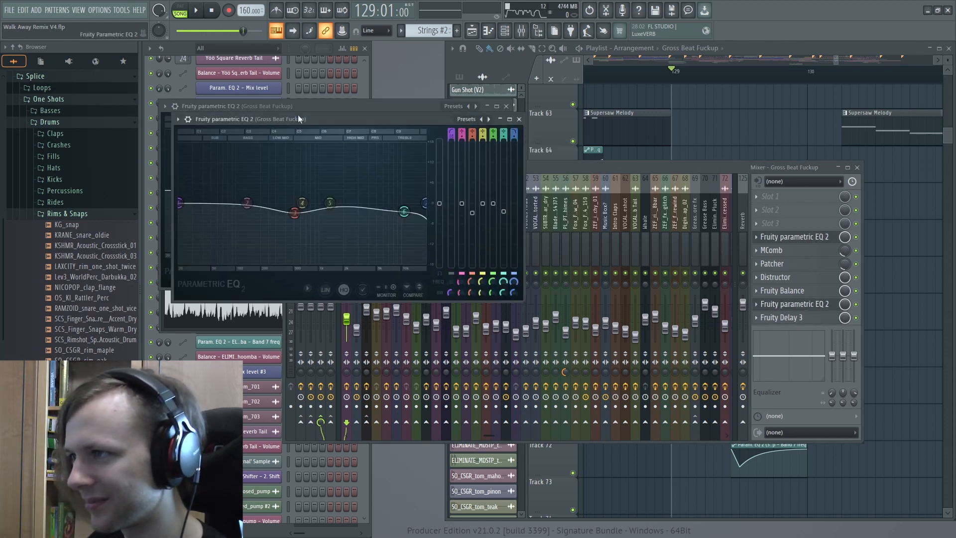
{"action": "left_click_drag", "start_coordinate": [319, 120], "coordinate": [301, 220]}
{"action": "left_click_drag", "start_coordinate": [315, 106], "coordinate": [315, 74]}
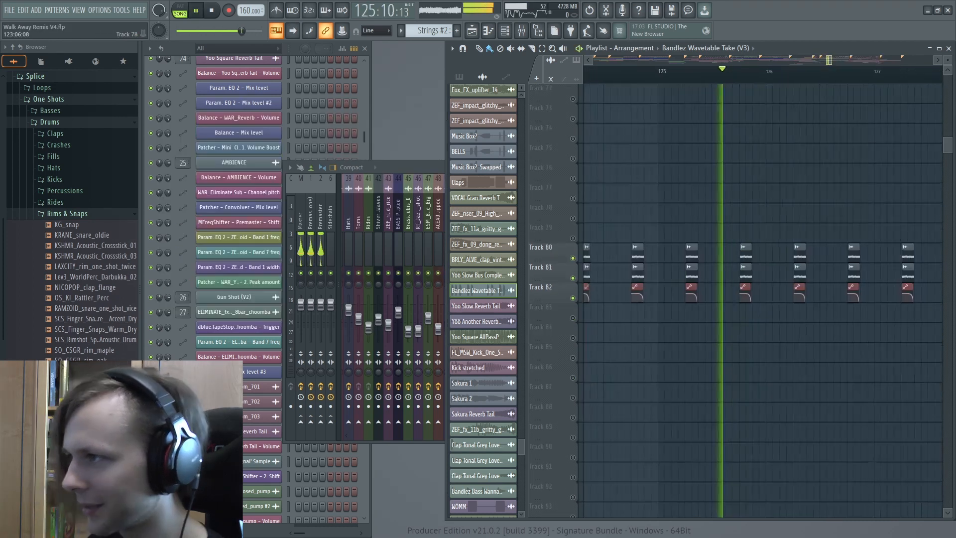
Listen to the clips on tracks 80 to 82 from bar 125 and unmute tracks 83 and 84.
{"action": "scroll", "coordinate": [636, 318], "scroll_direction": "down", "scroll_amount": 4}
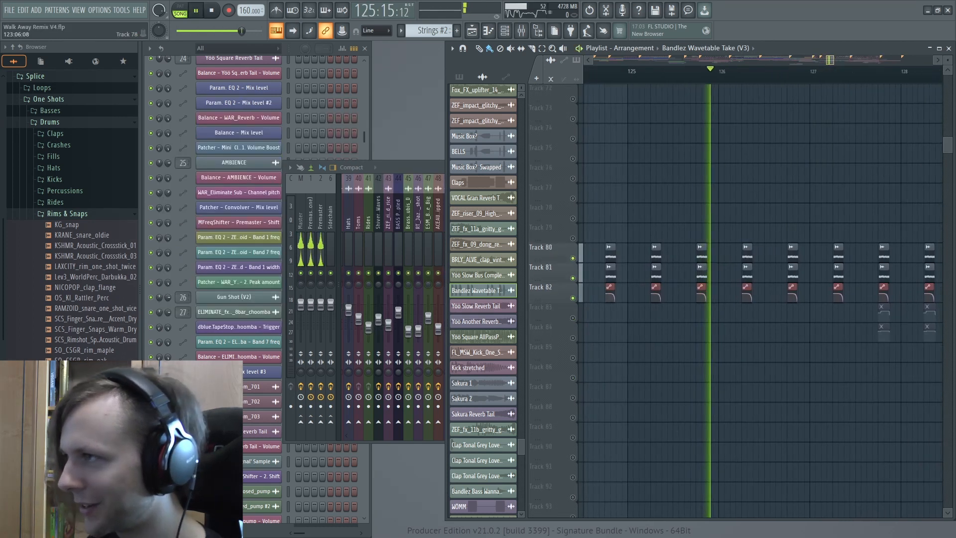
{"action": "left_click", "coordinate": [573, 319]}
{"action": "left_click", "coordinate": [573, 338]}
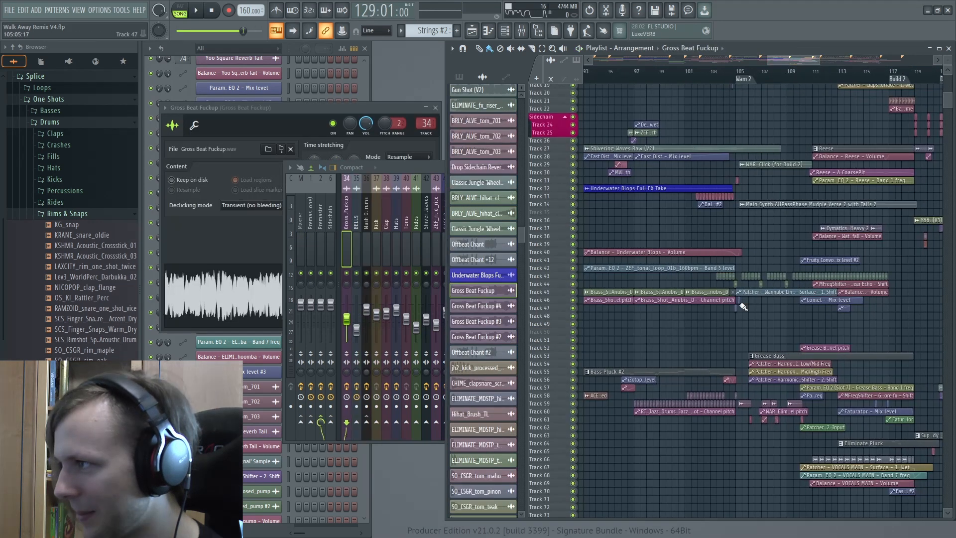
Isolate the Grease Bass pattern and its automation on tracks 53 to 58, and unmute tracks 59 and 60.
{"action": "scroll", "coordinate": [725, 285], "scroll_direction": "down", "scroll_amount": 2}
{"action": "scroll", "coordinate": [698, 326], "scroll_direction": "up", "scroll_amount": 3}
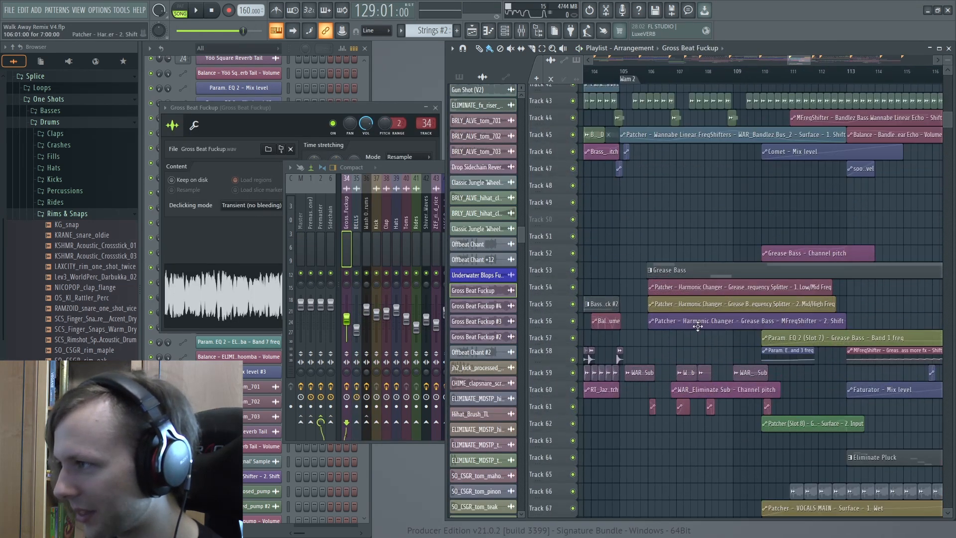
{"action": "right_click", "coordinate": [573, 338]}
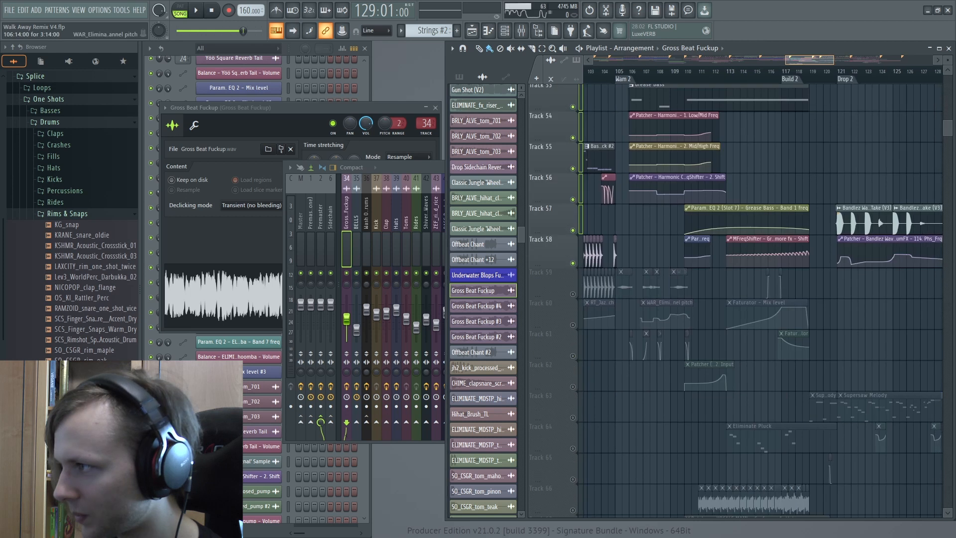
{"action": "left_click", "coordinate": [573, 294]}
{"action": "left_click", "coordinate": [573, 324]}
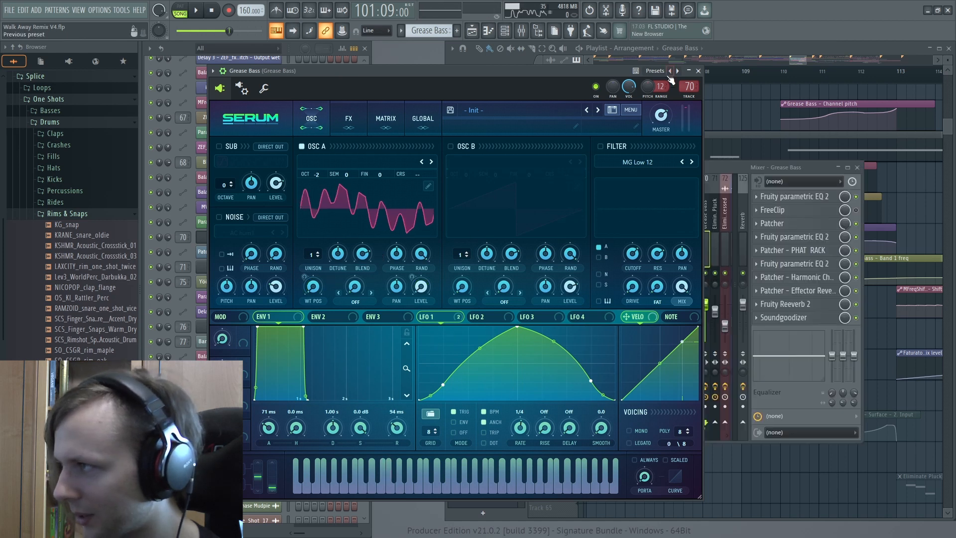
Close the Grease Bass Serum synth and examine the enlarged map of the slot 3 Patcher on its mixer track.
{"action": "left_click", "coordinate": [698, 71]}
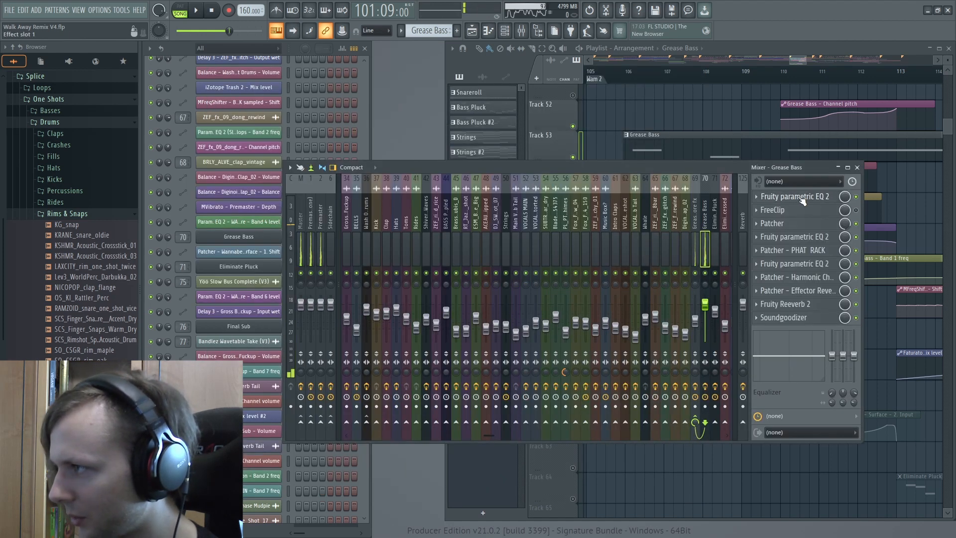
{"action": "left_click", "coordinate": [817, 225]}
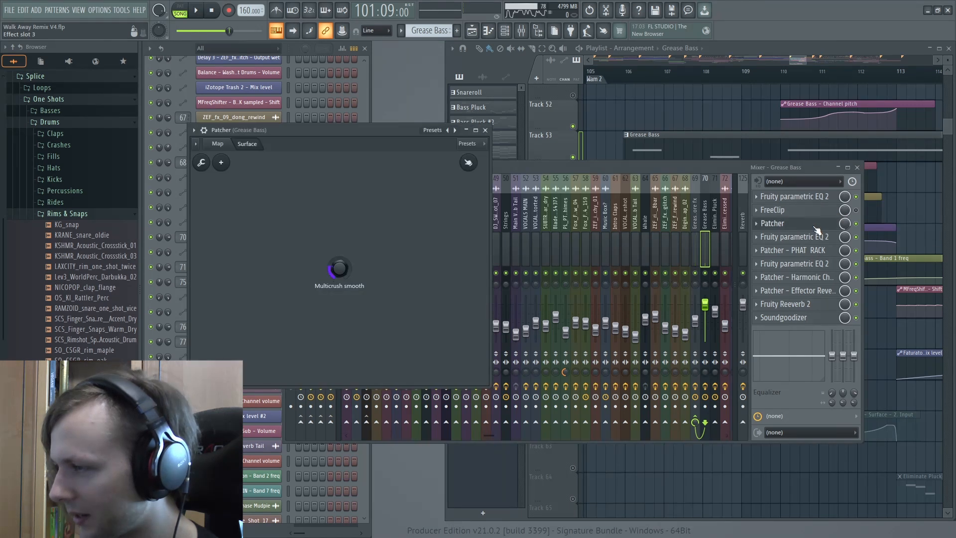
{"action": "left_click", "coordinate": [219, 146]}
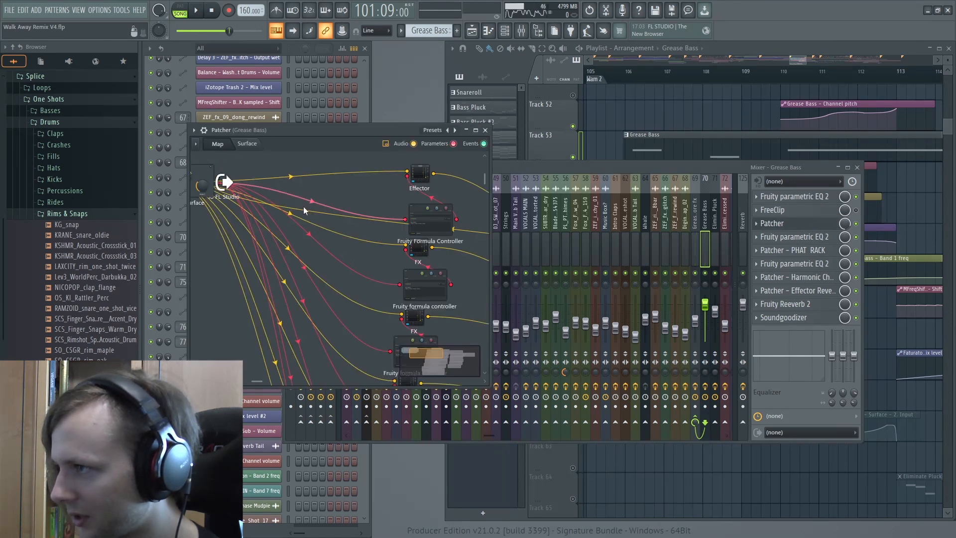
{"action": "left_click", "coordinate": [475, 130]}
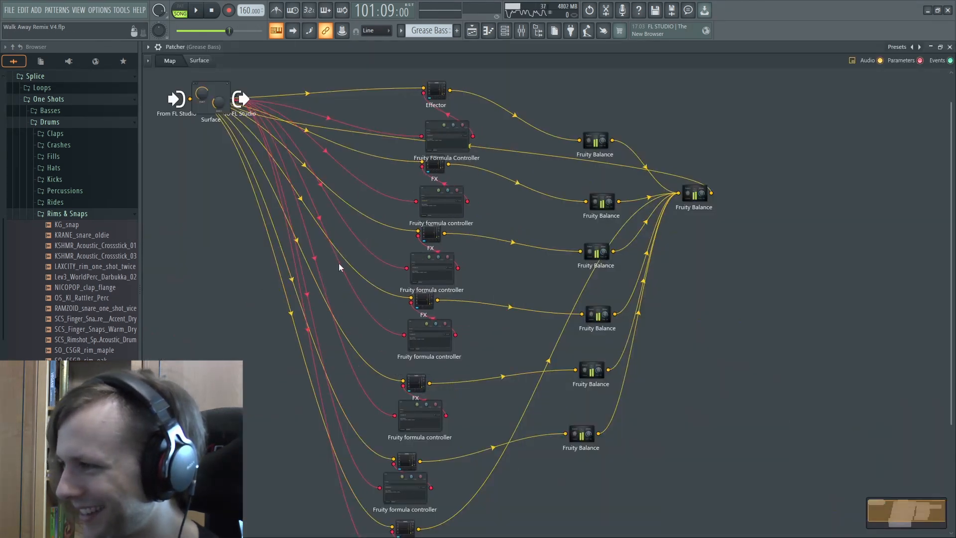
{"action": "scroll", "coordinate": [331, 256], "scroll_direction": "down", "scroll_amount": 3}
{"action": "scroll", "coordinate": [330, 256], "scroll_direction": "up", "scroll_amount": 5}
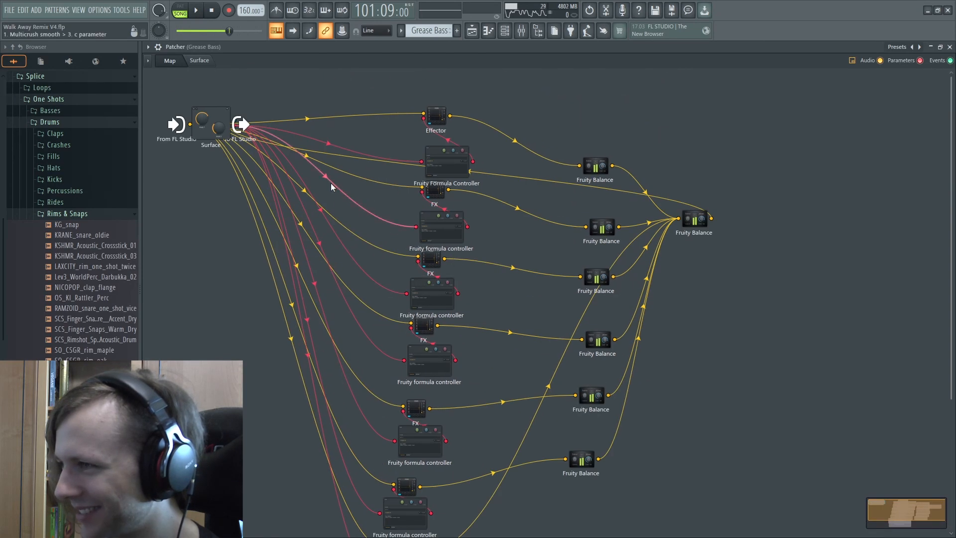
{"action": "scroll", "coordinate": [330, 188], "scroll_direction": "down", "scroll_amount": 2}
{"action": "scroll", "coordinate": [332, 204], "scroll_direction": "up", "scroll_amount": 2}
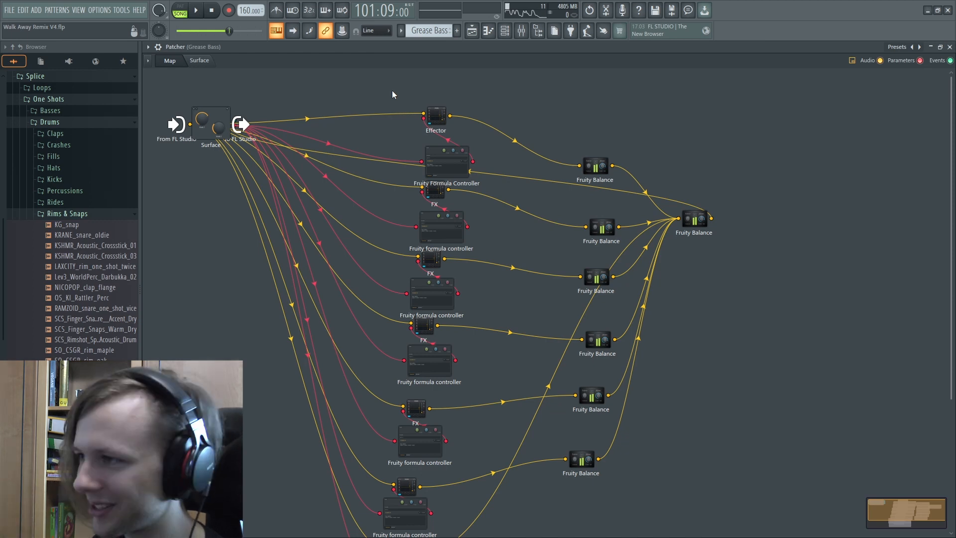
{"action": "scroll", "coordinate": [389, 90], "scroll_direction": "down", "scroll_amount": 2}
{"action": "scroll", "coordinate": [383, 94], "scroll_direction": "up", "scroll_amount": 2}
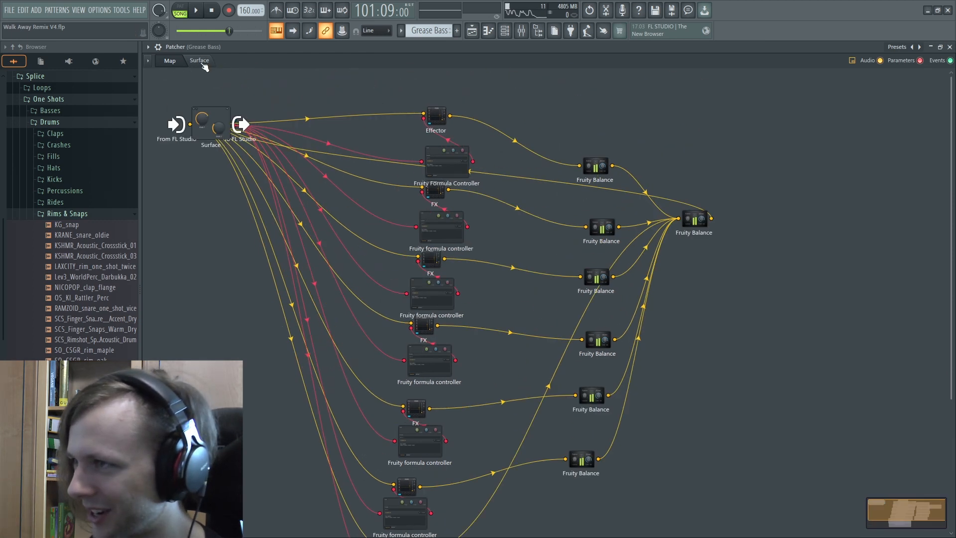
Try out the Multicrush smooth knob on the Patcher's surface and close the Patcher.
{"action": "left_click", "coordinate": [200, 62]}
{"action": "left_click_drag", "start_coordinate": [291, 186], "coordinate": [292, 196]}
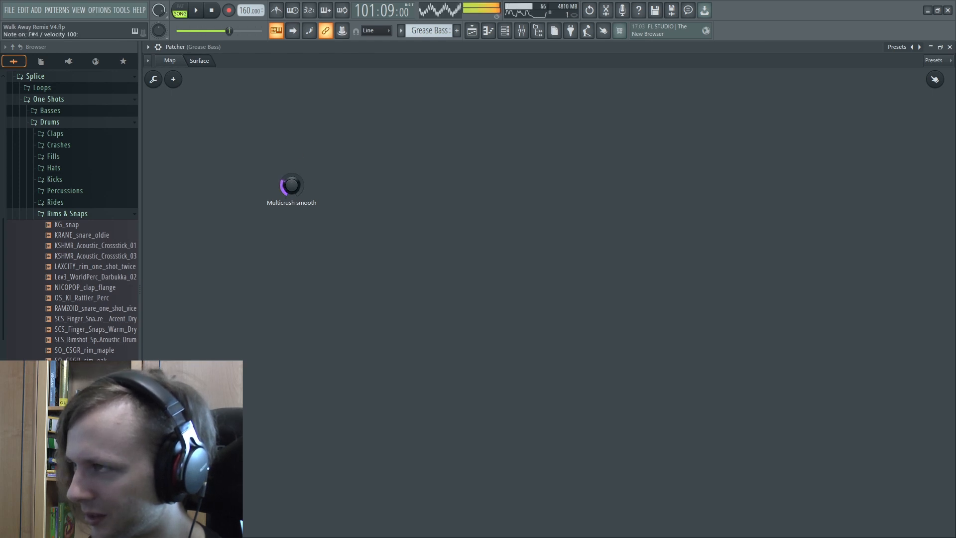
{"action": "left_click", "coordinate": [950, 46]}
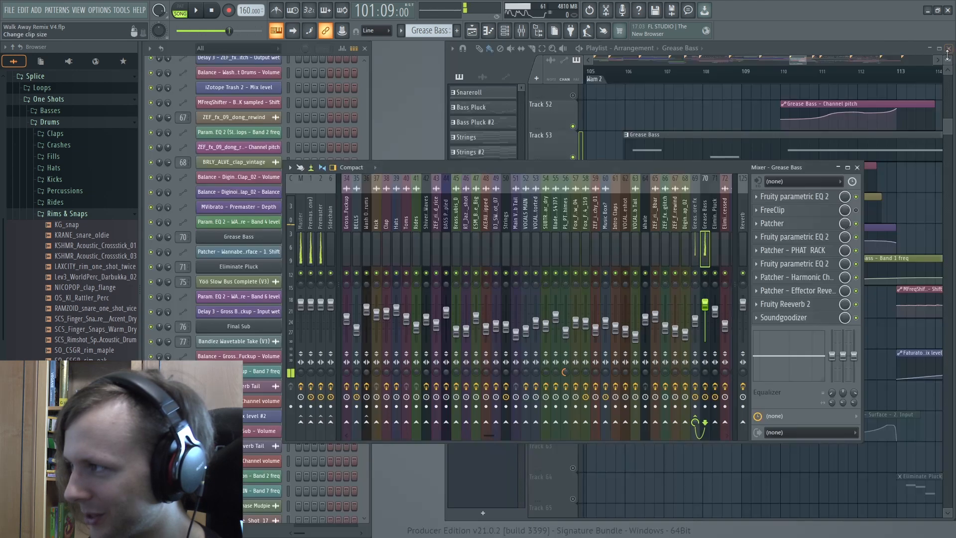
Review the slot 6 Fruity parametric EQ 2 and the Harmonic Changer Patcher map on the Grease Bass mixer track.
{"action": "left_click", "coordinate": [793, 264]}
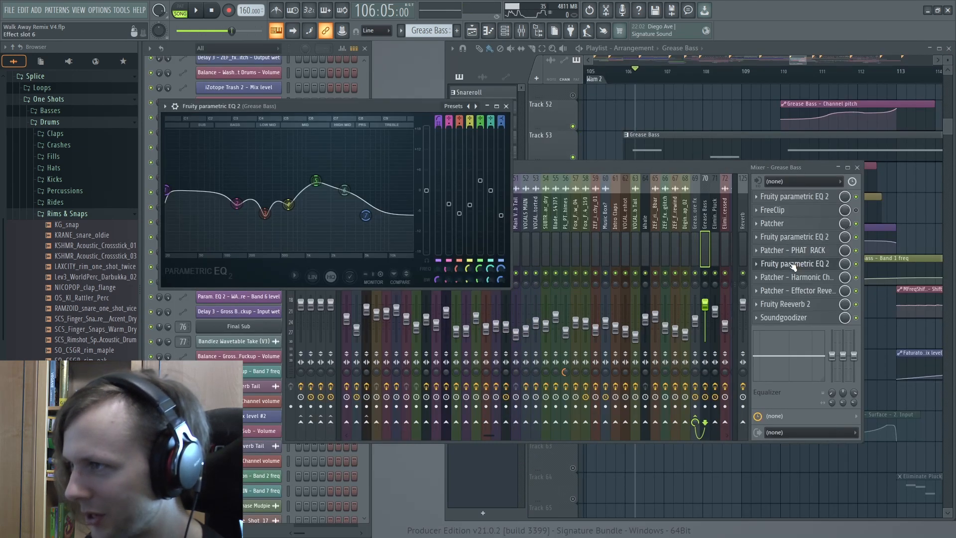
{"action": "left_click", "coordinate": [792, 264]}
{"action": "left_click", "coordinate": [796, 277]}
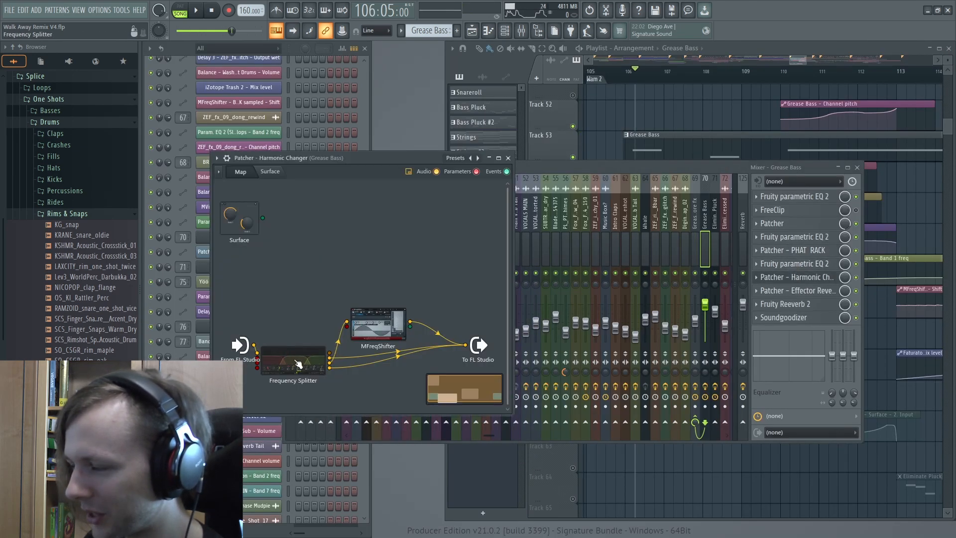
Examine the Frequency Splitter and MFreqShifter automation on tracks 54 to 56 around bar 108 and listen to that passage.
{"action": "middle_click", "coordinate": [738, 127]}
{"action": "left_click", "coordinate": [713, 71]}
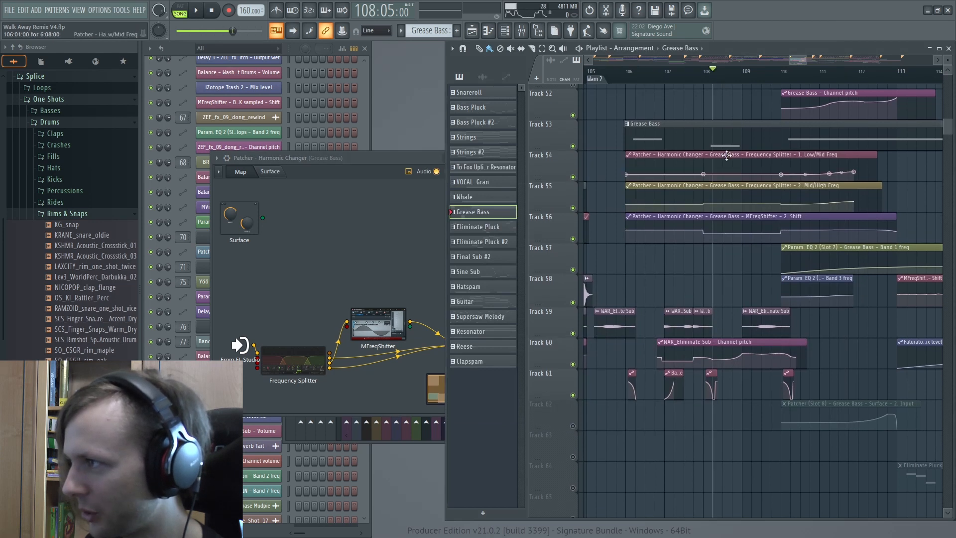
{"action": "scroll", "coordinate": [755, 156], "scroll_direction": "up", "scroll_amount": 4}
{"action": "scroll", "coordinate": [769, 155], "scroll_direction": "up", "scroll_amount": 3}
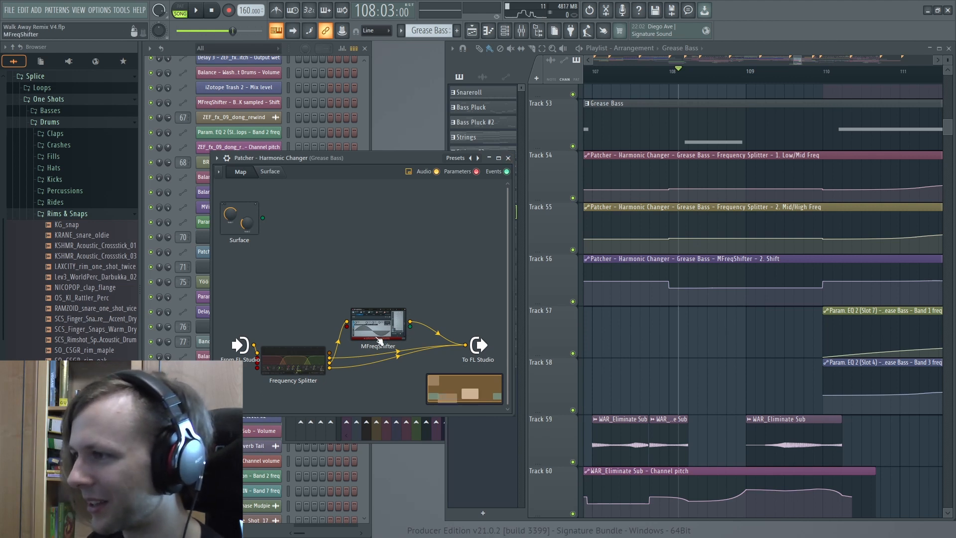
{"action": "left_click", "coordinate": [510, 159]}
{"action": "key", "text": "space"}
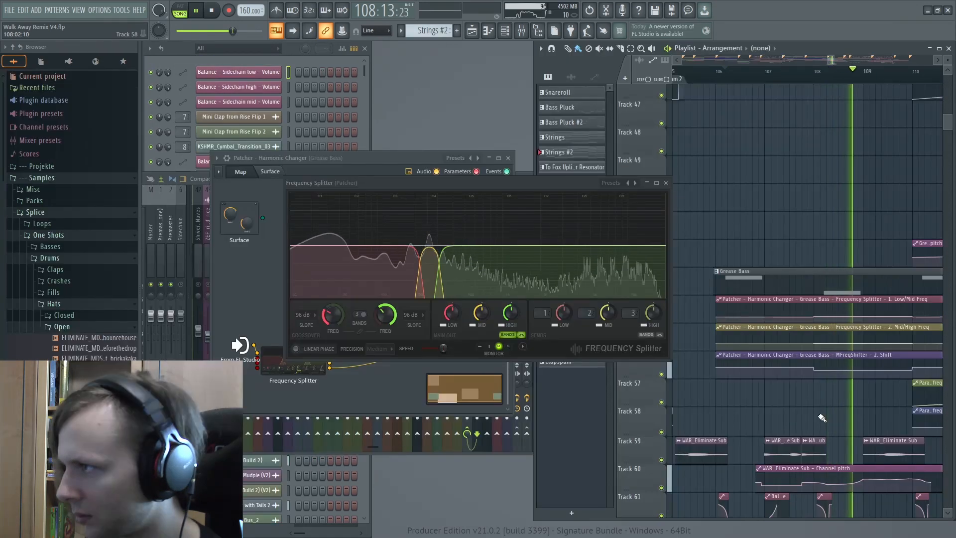
{"action": "scroll", "coordinate": [787, 71], "scroll_direction": "down", "scroll_amount": 3}
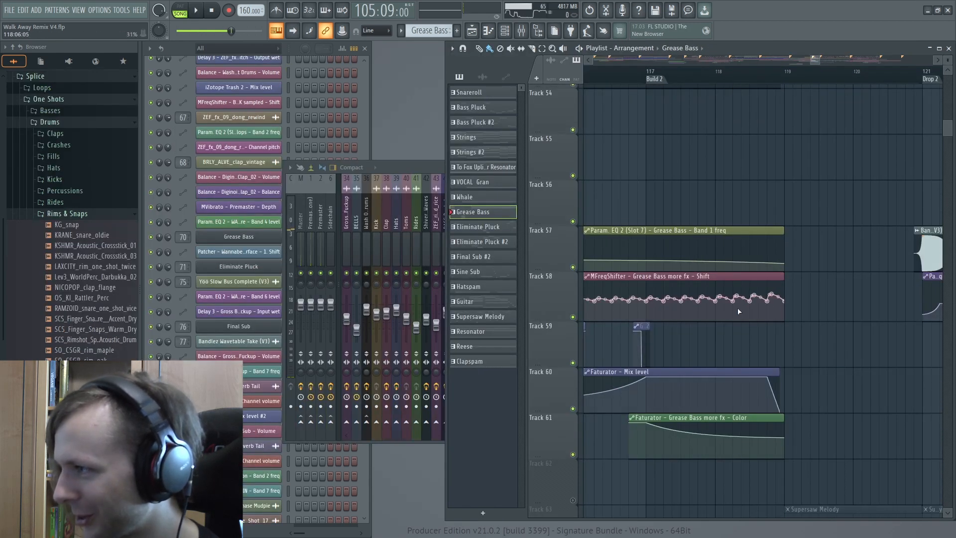
Examine the MFreqShifter Shift automation of Grease Bass more fx on track 58 between bars 113 and 119.
{"action": "scroll", "coordinate": [740, 311], "scroll_direction": "up", "scroll_amount": 4}
{"action": "scroll", "coordinate": [741, 311], "scroll_direction": "down", "scroll_amount": 3}
{"action": "mouse_move", "coordinate": [673, 348]}
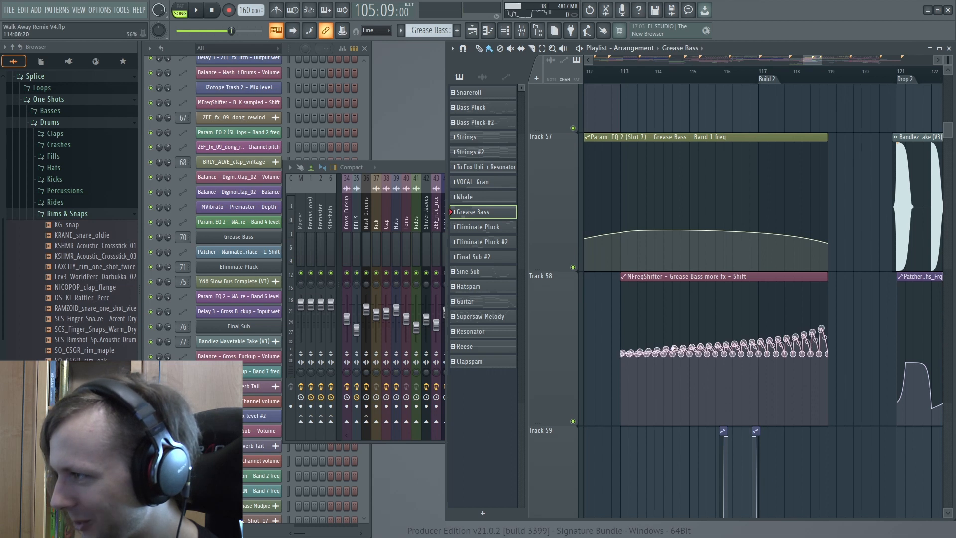
{"action": "scroll", "coordinate": [667, 349], "scroll_direction": "up", "scroll_amount": 2}
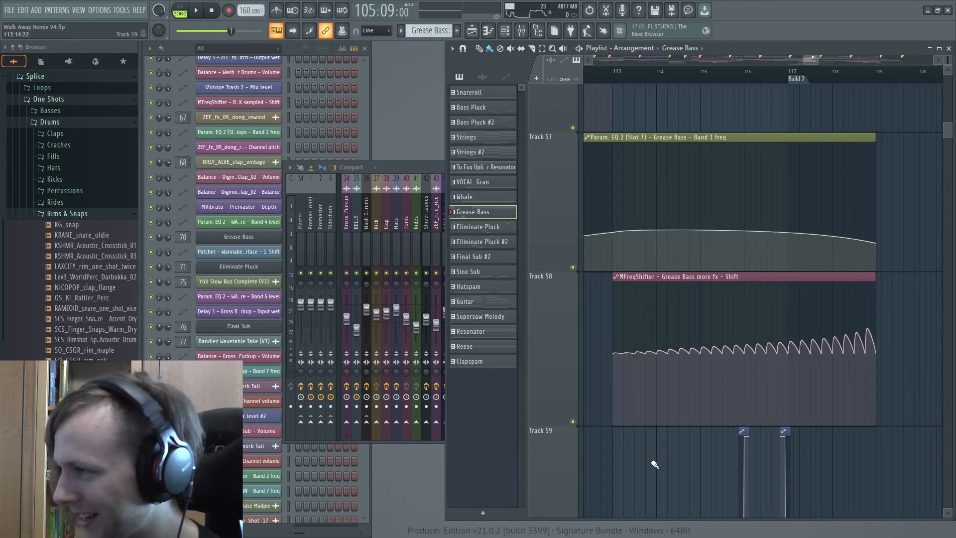
{"action": "scroll", "coordinate": [653, 463], "scroll_direction": "up", "scroll_amount": 1}
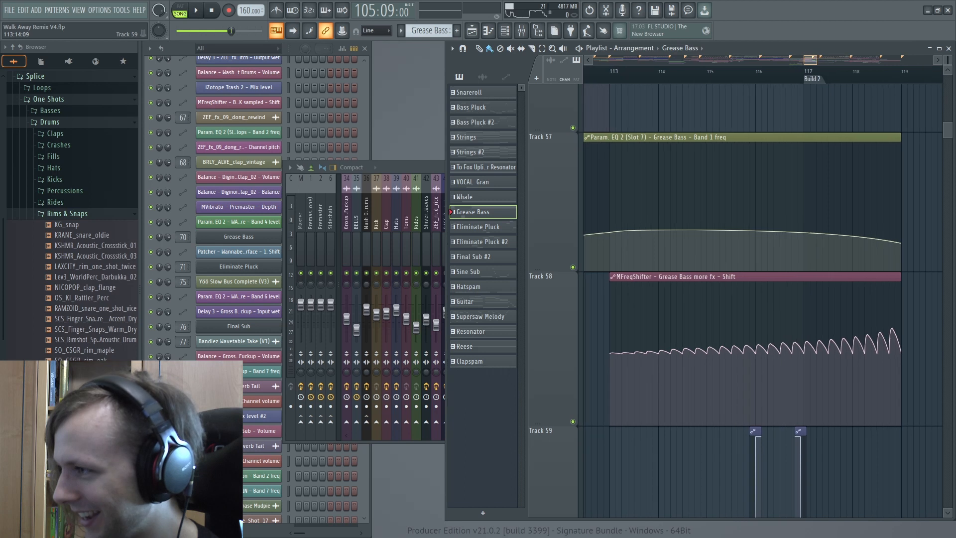
{"action": "left_click", "coordinate": [866, 80]}
{"action": "scroll", "coordinate": [869, 85], "scroll_direction": "up", "scroll_amount": 4}
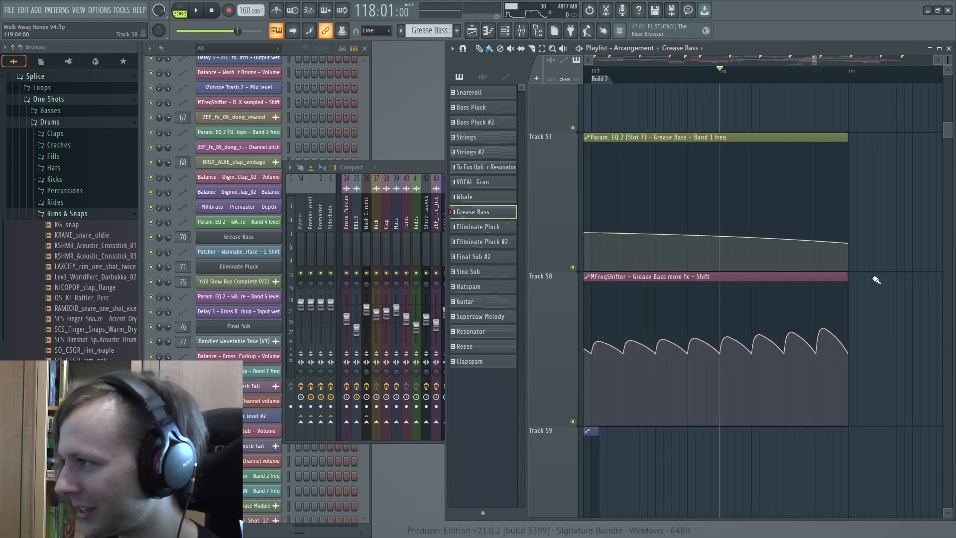
{"action": "scroll", "coordinate": [818, 84], "scroll_direction": "down", "scroll_amount": 4}
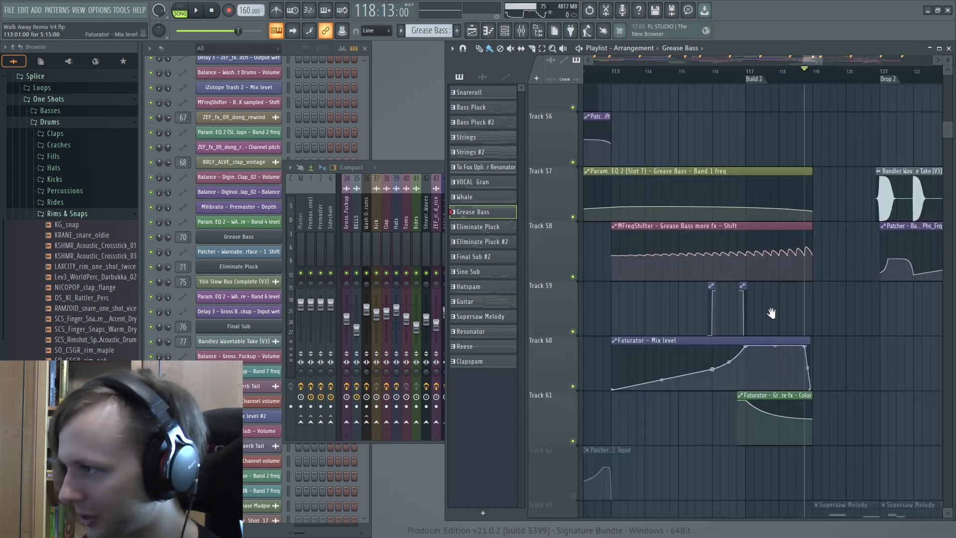
Review Faturator and Gross Beat's Basic 1 time slot on the Grease Bass more fx mixer track around Build 2.
{"action": "left_click", "coordinate": [757, 73]}
{"action": "key", "text": "F9"}
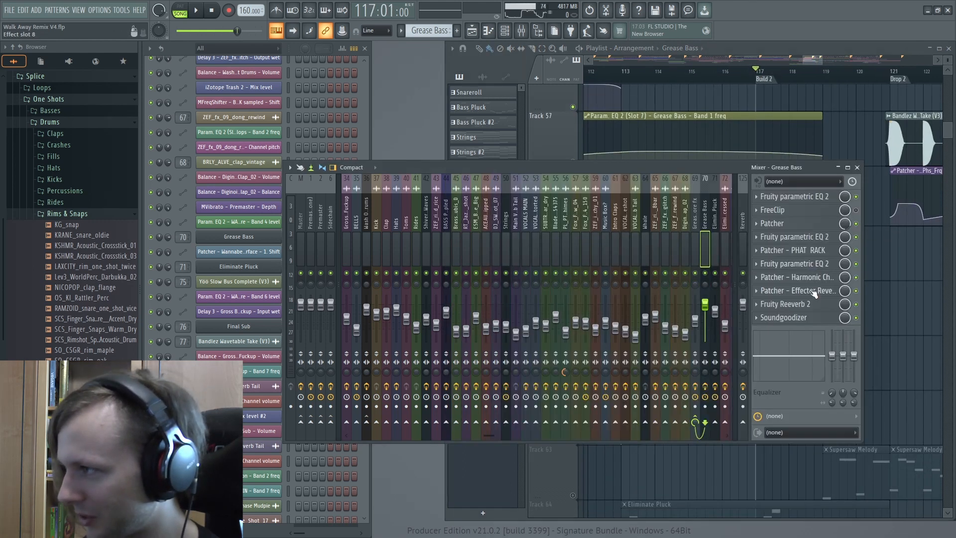
{"action": "left_click", "coordinate": [693, 232]}
{"action": "left_click", "coordinate": [797, 224]}
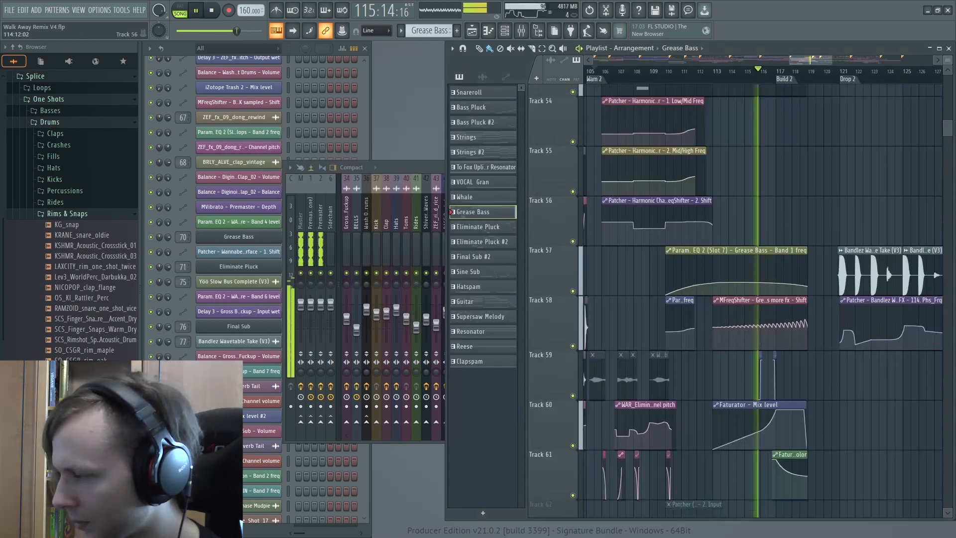
{"action": "scroll", "coordinate": [805, 207], "scroll_direction": "down", "scroll_amount": 3}
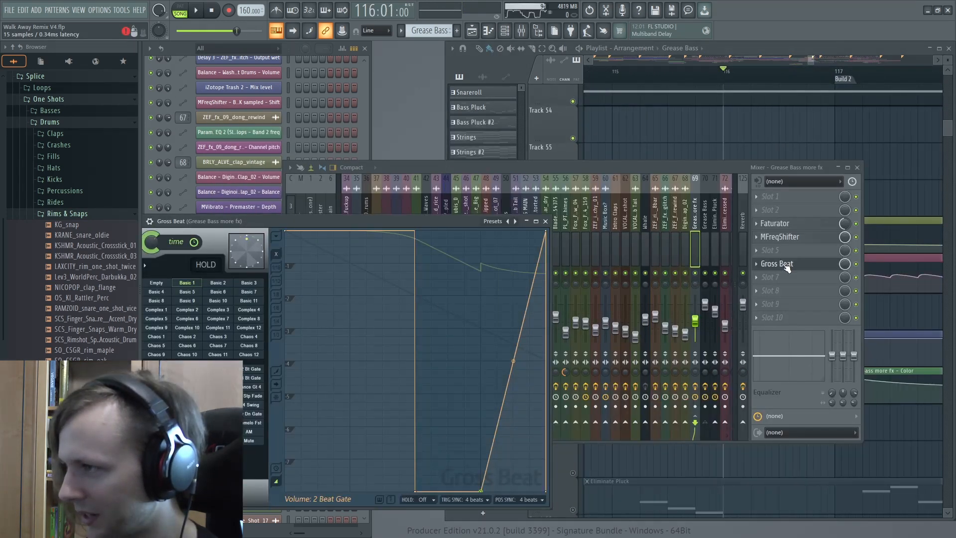
{"action": "left_click", "coordinate": [197, 284]}
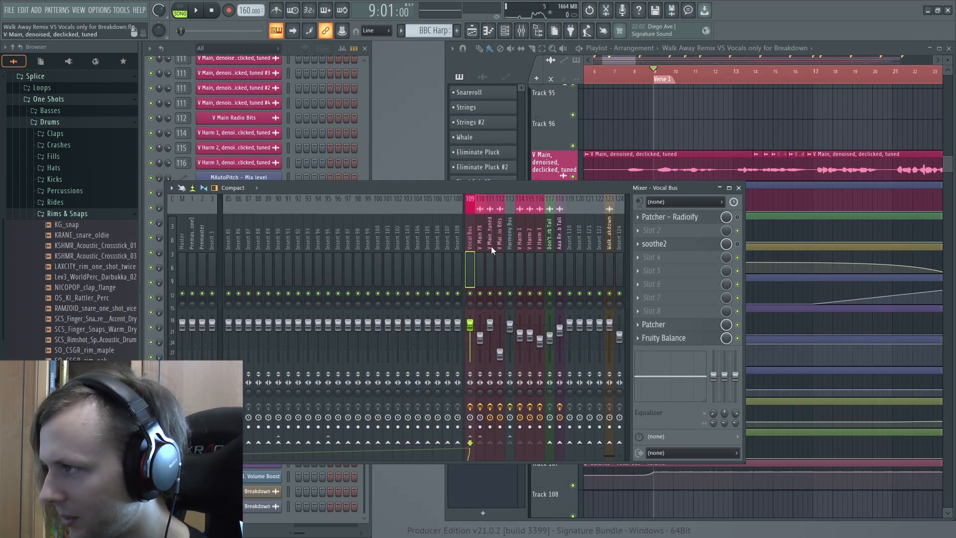
Listen to the V Main vocal at Verse 1 in the V5 vocals project and return the playhead to 9:03.
{"action": "left_click", "coordinate": [481, 248]}
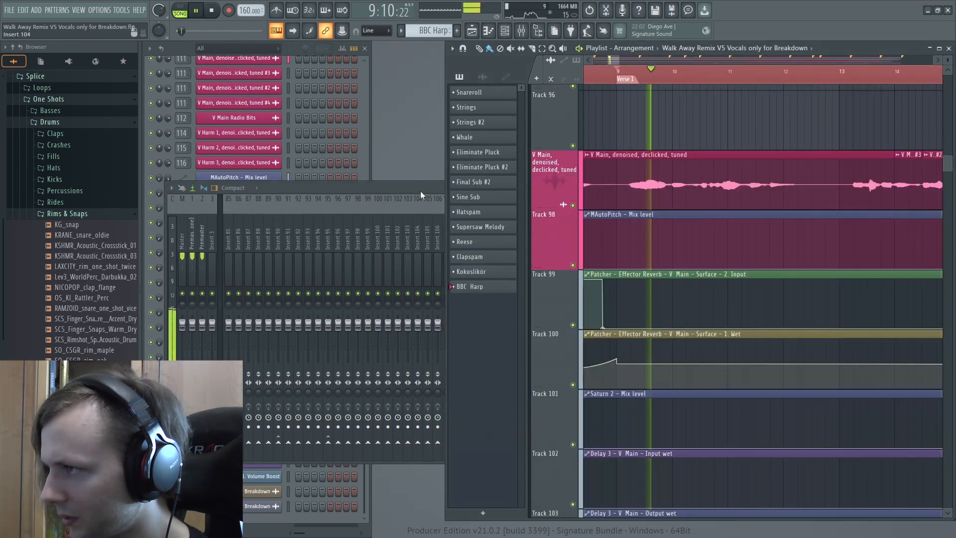
{"action": "left_click", "coordinate": [420, 188]}
{"action": "key", "text": "space"}
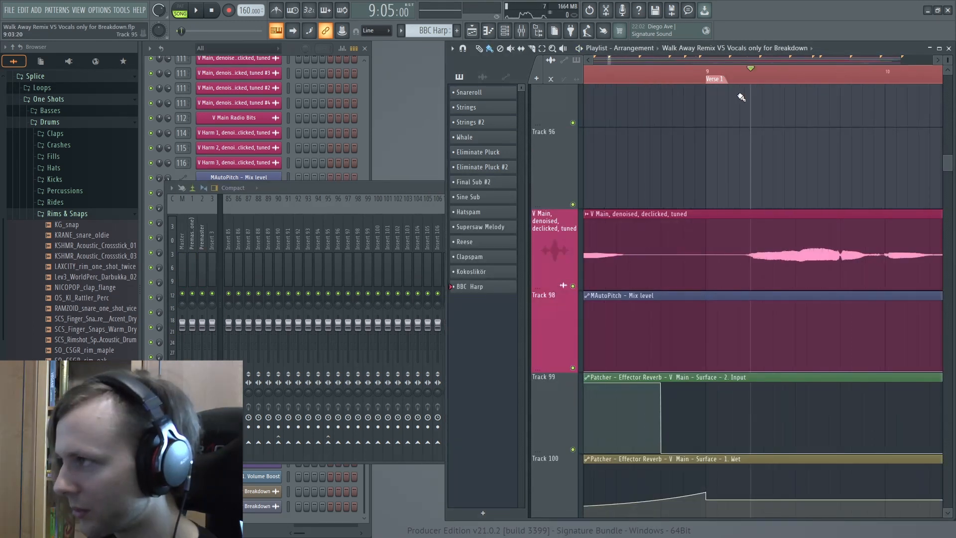
{"action": "left_click", "coordinate": [735, 74]}
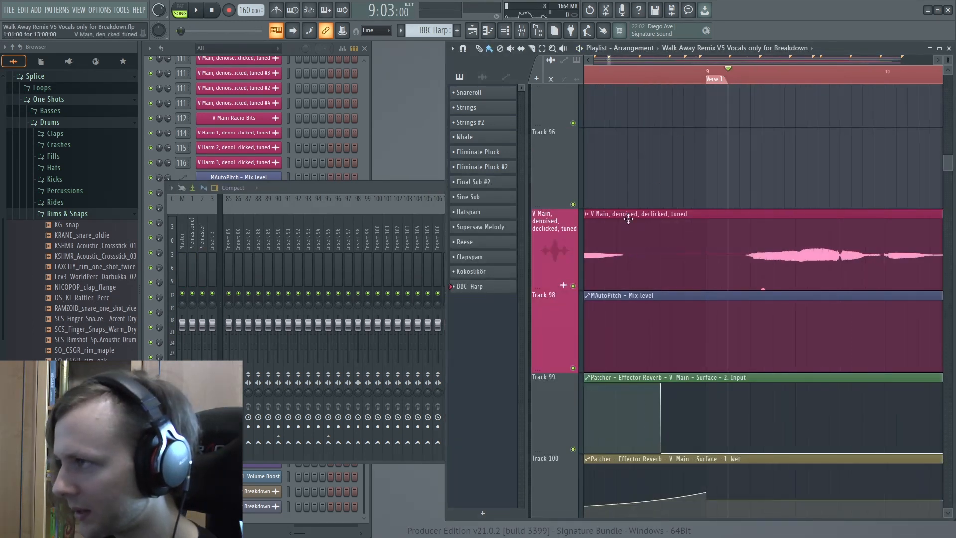
{"action": "scroll", "coordinate": [682, 220], "scroll_direction": "down", "scroll_amount": 2}
Inspect the MAutoPitch settings on the V Main mixer track and close the plugin.
{"action": "left_click", "coordinate": [432, 185]}
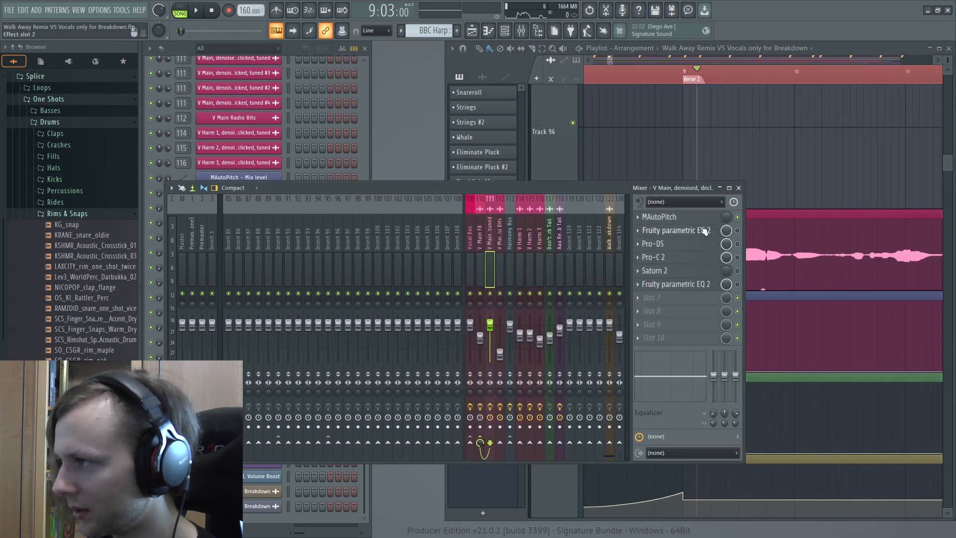
{"action": "left_click", "coordinate": [654, 218]}
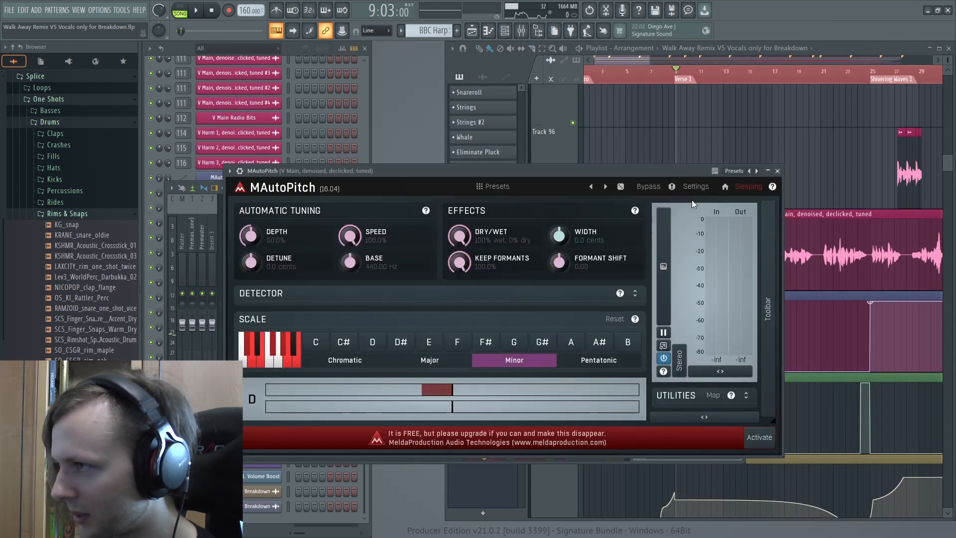
{"action": "left_click", "coordinate": [777, 171]}
Play the V Main vocal from the Shivering Waves 1 section and check MAutoPitch against its Mix level automation.
{"action": "left_click_drag", "start_coordinate": [891, 199], "coordinate": [779, 204]}
{"action": "scroll", "coordinate": [772, 214], "scroll_direction": "up", "scroll_amount": 4}
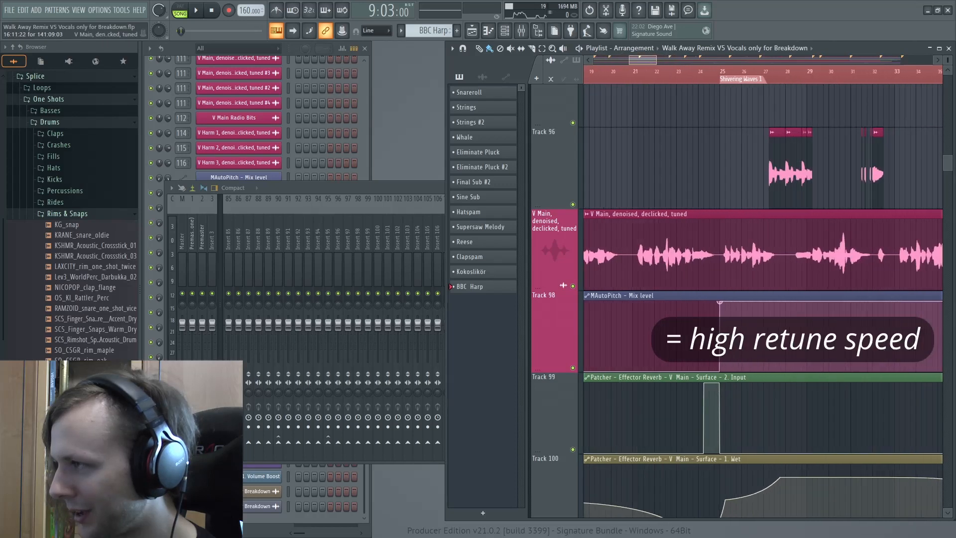
{"action": "left_click", "coordinate": [685, 79]}
{"action": "key", "text": "space"}
{"action": "key", "text": "F9"}
{"action": "left_click", "coordinate": [658, 217]}
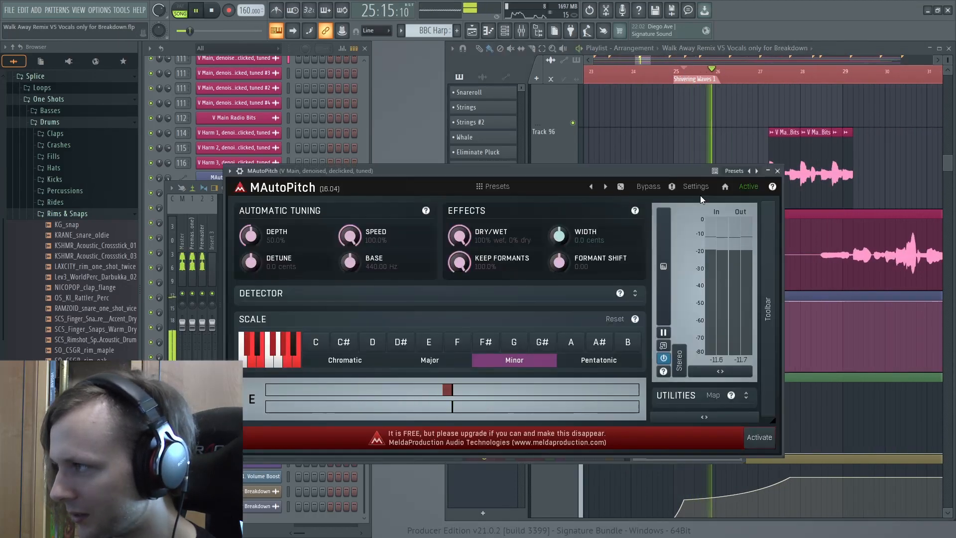
{"action": "left_click", "coordinate": [778, 171]}
{"action": "left_click", "coordinate": [779, 173]}
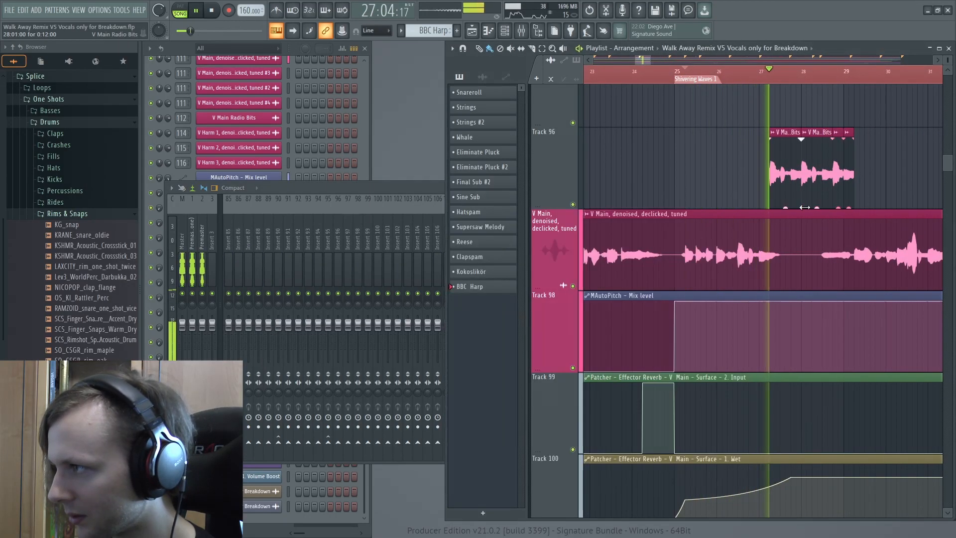
Stop playback and inspect the first Fruity parametric EQ 2 curve on the V Main mixer track.
{"action": "key", "text": "space"}
{"action": "scroll", "coordinate": [841, 199], "scroll_direction": "up", "scroll_amount": 1}
{"action": "key", "text": "F9"}
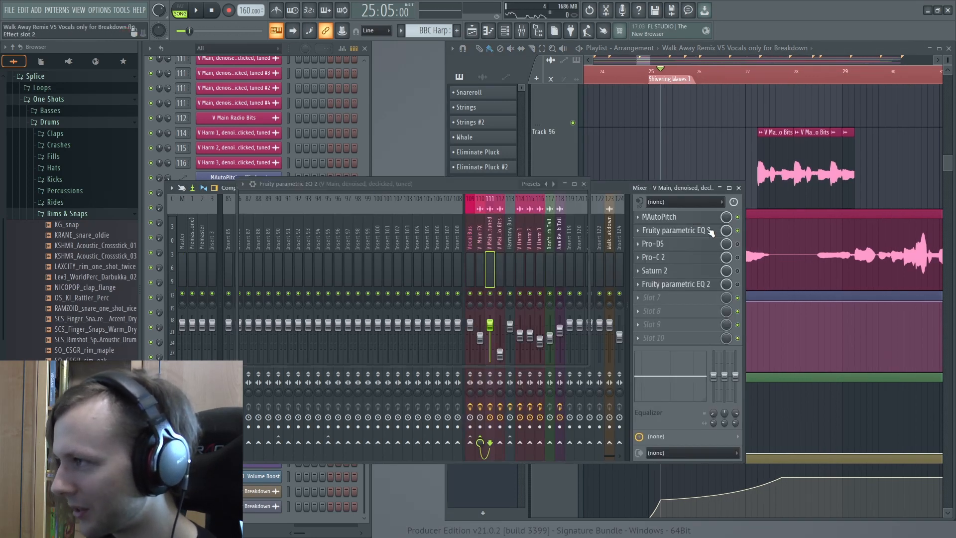
{"action": "left_click", "coordinate": [677, 230]}
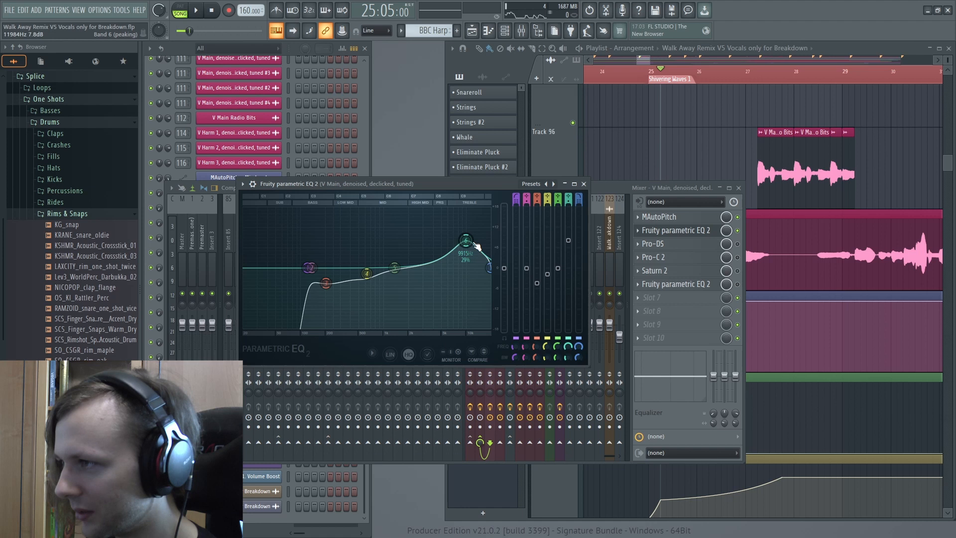
{"action": "left_click", "coordinate": [693, 234]}
{"action": "left_click", "coordinate": [546, 169]}
{"action": "scroll", "coordinate": [547, 169], "scroll_direction": "down", "scroll_amount": 4}
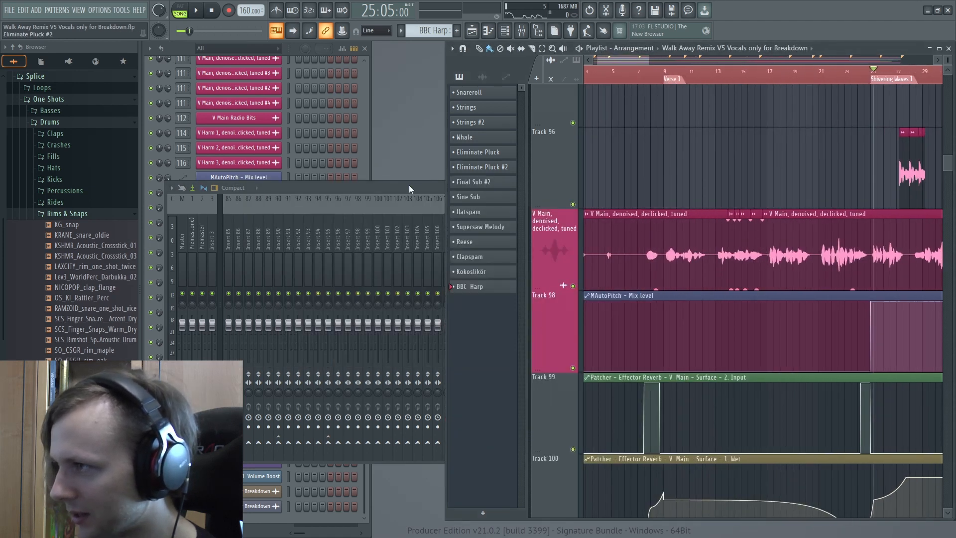
Check how Pro-DS de-esses the V Main vocal while playing Verse 1, closing the plugin at the end.
{"action": "left_click", "coordinate": [409, 189]}
{"action": "left_click", "coordinate": [694, 244]}
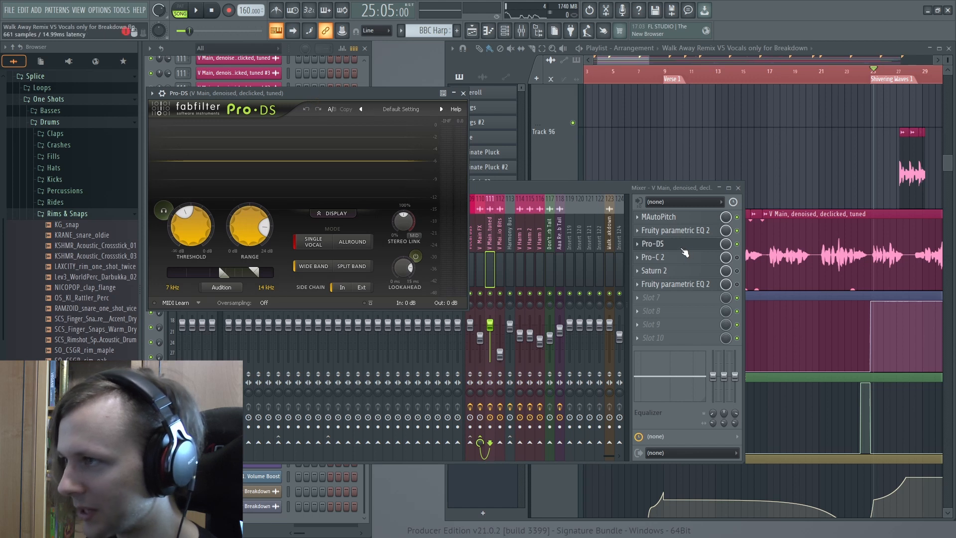
{"action": "left_click", "coordinate": [671, 71]}
{"action": "key", "text": "space"}
{"action": "scroll", "coordinate": [626, 71], "scroll_direction": "up", "scroll_amount": 3}
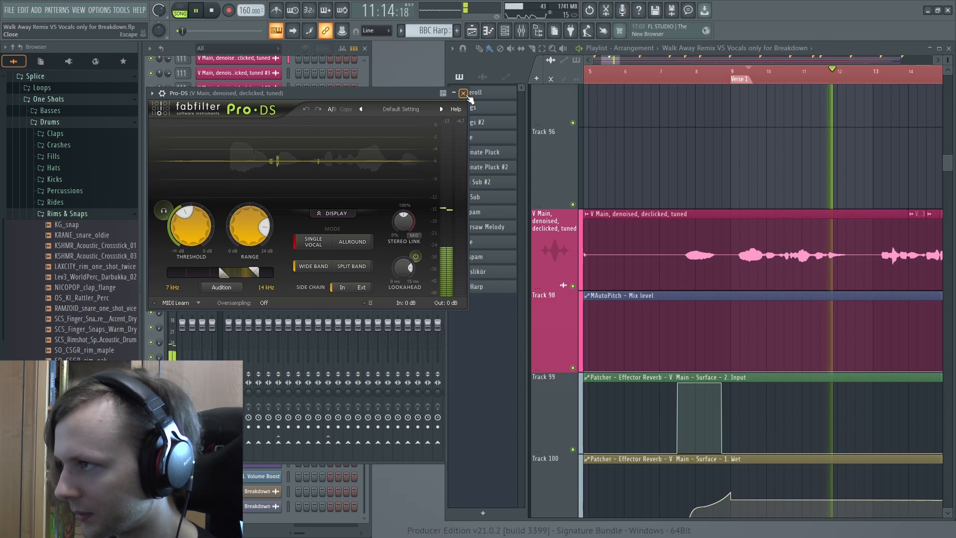
{"action": "left_click", "coordinate": [464, 94]}
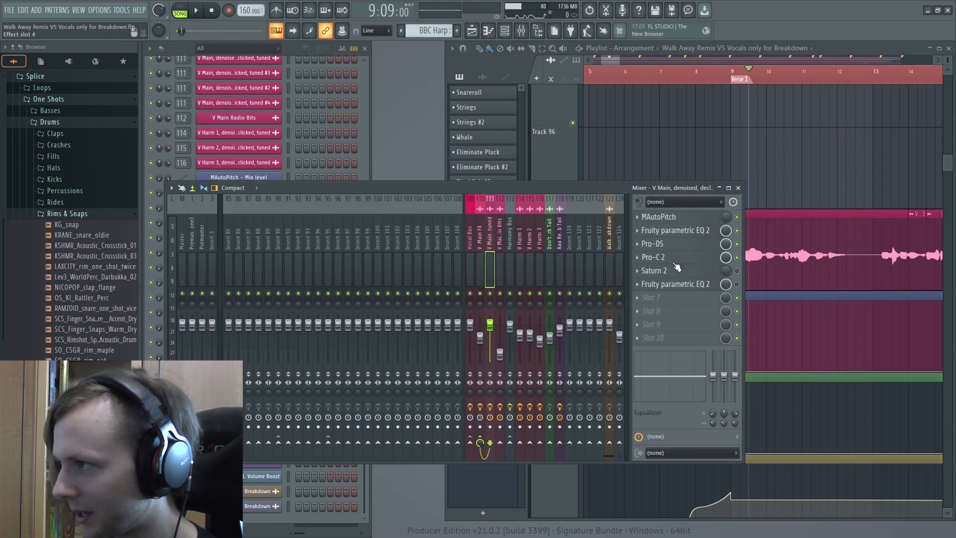
Watch Pro-C 2 compress the V Main vocal during Verse 1 playback, stop, and close the compressor.
{"action": "left_click", "coordinate": [673, 263]}
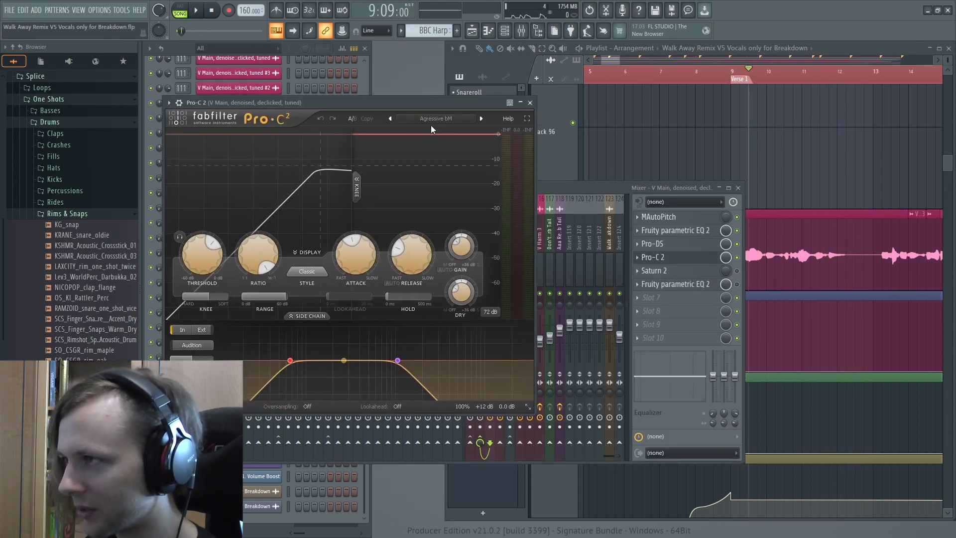
{"action": "left_click", "coordinate": [530, 103]}
{"action": "key", "text": "space"}
{"action": "left_click", "coordinate": [653, 257]}
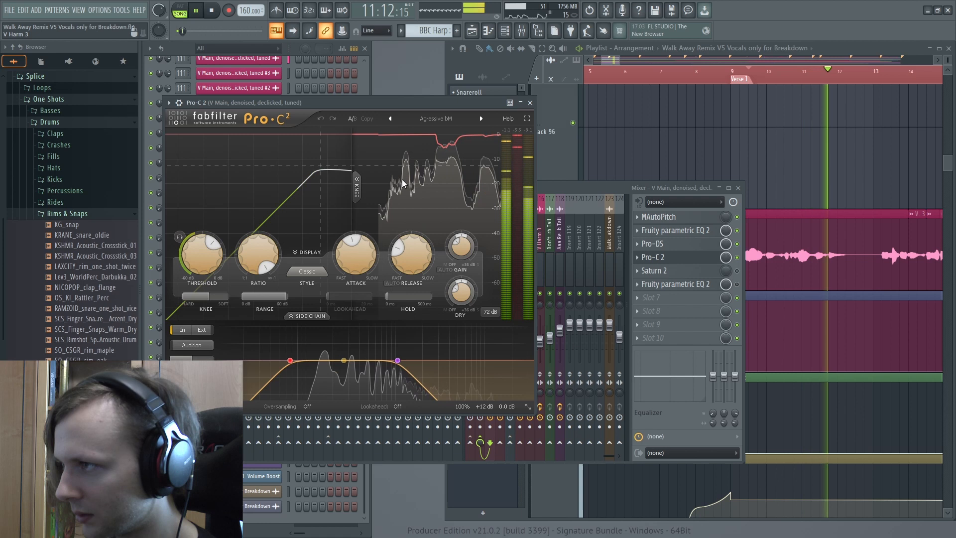
{"action": "key", "text": "space"}
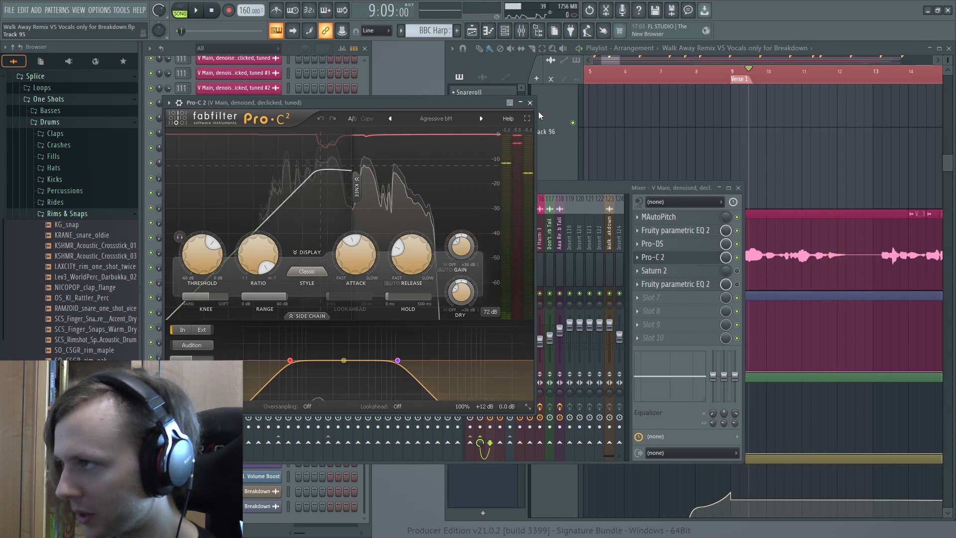
{"action": "left_click", "coordinate": [530, 103]}
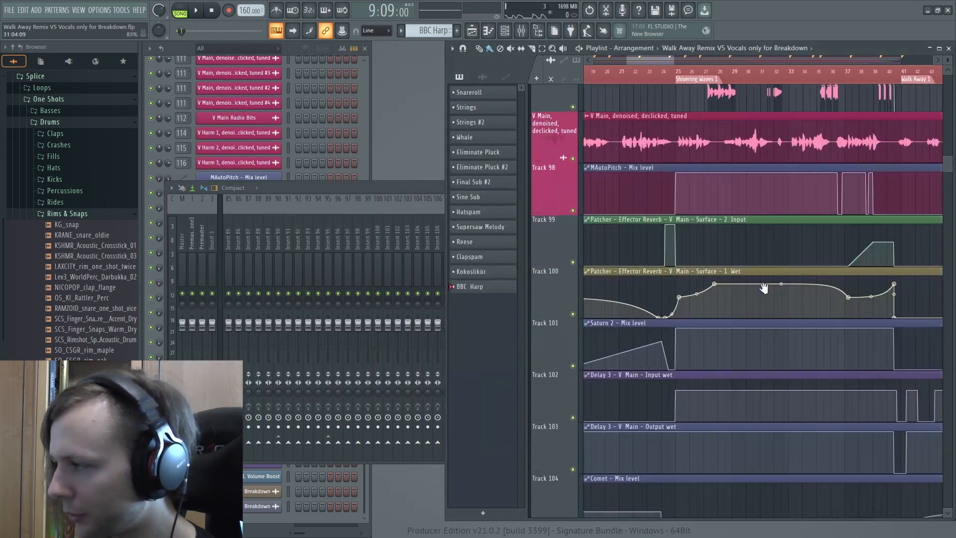
Play the V Main vocal from Shivering Waves 1 and examine Saturn 2's settings against its Mix level automation.
{"action": "scroll", "coordinate": [697, 214], "scroll_direction": "up", "scroll_amount": 4}
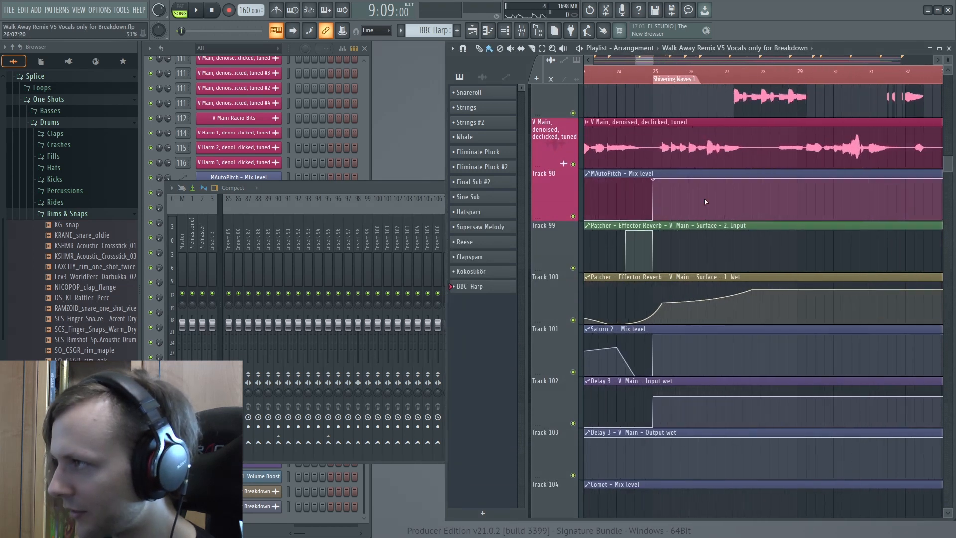
{"action": "left_click", "coordinate": [666, 80]}
{"action": "key", "text": "space"}
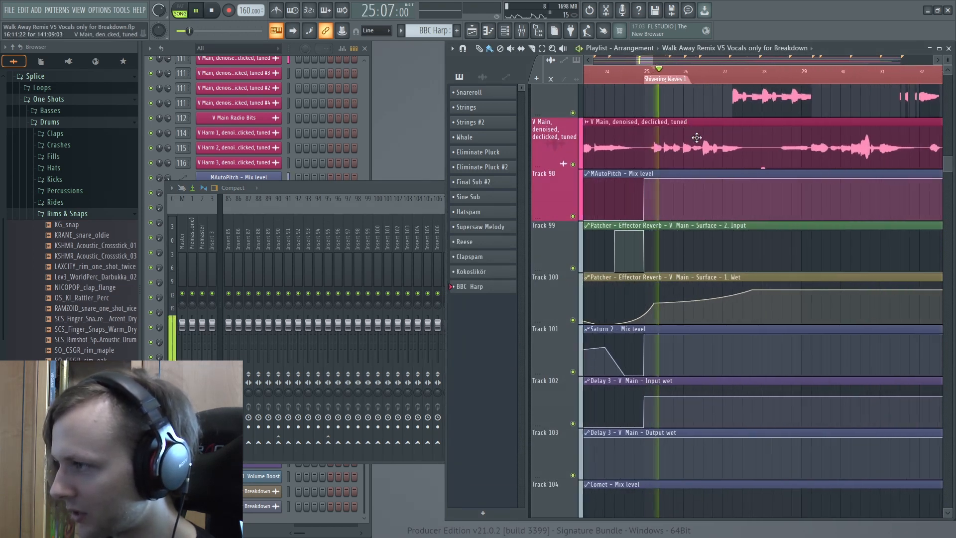
{"action": "key", "text": "F9"}
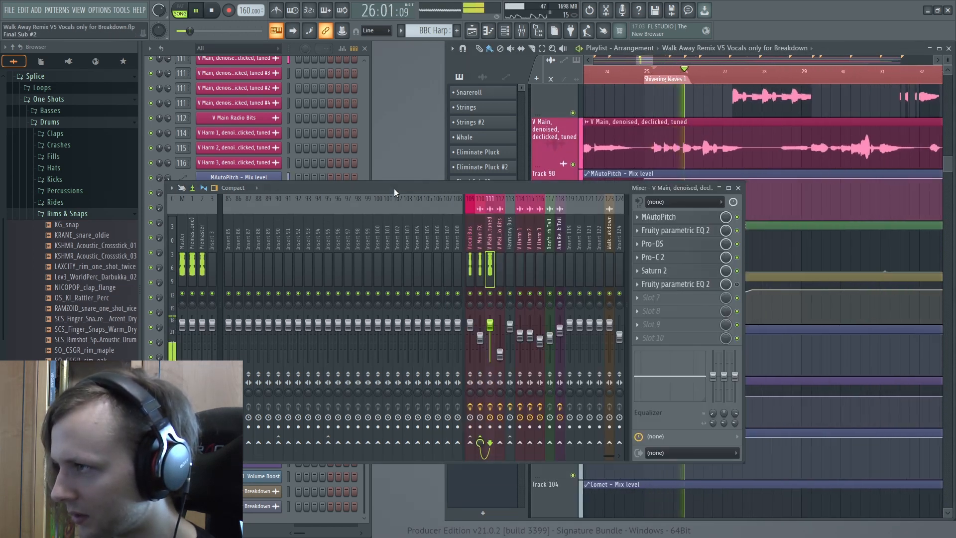
{"action": "left_click", "coordinate": [678, 273]}
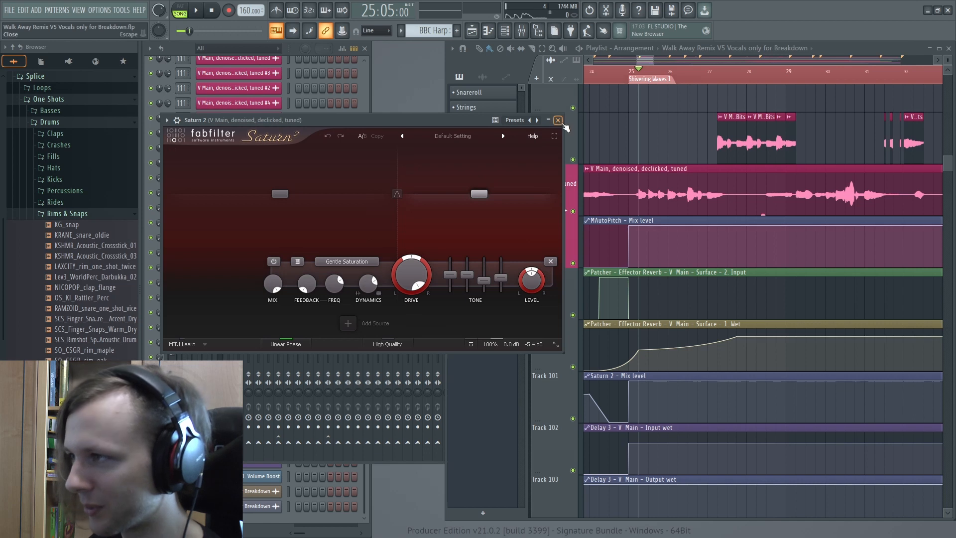
{"action": "key", "text": "space"}
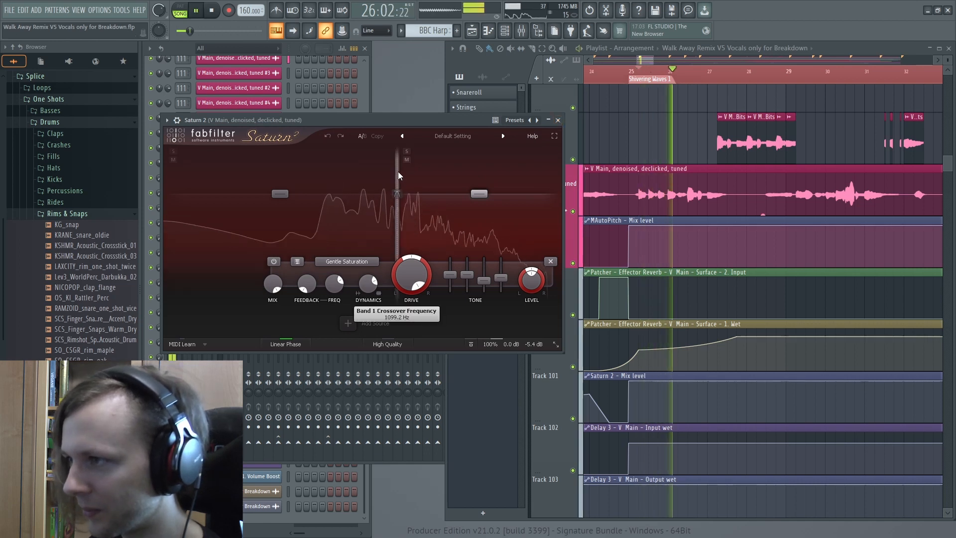
{"action": "key", "text": "space"}
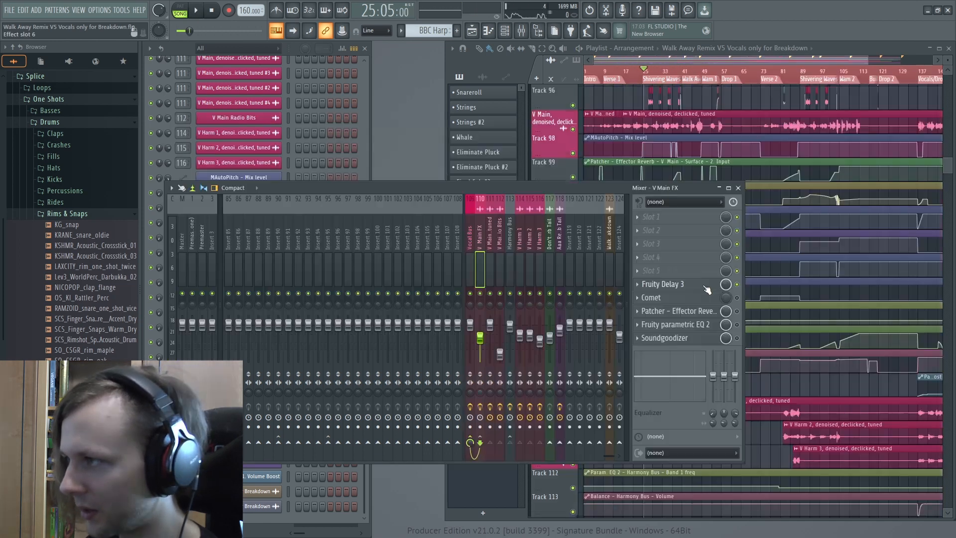
Review Fruity Delay 3 on the V Main FX mixer track while playing Shivering Waves 1.
{"action": "left_click", "coordinate": [707, 285]}
{"action": "left_click_drag", "start_coordinate": [709, 54], "coordinate": [438, 63]}
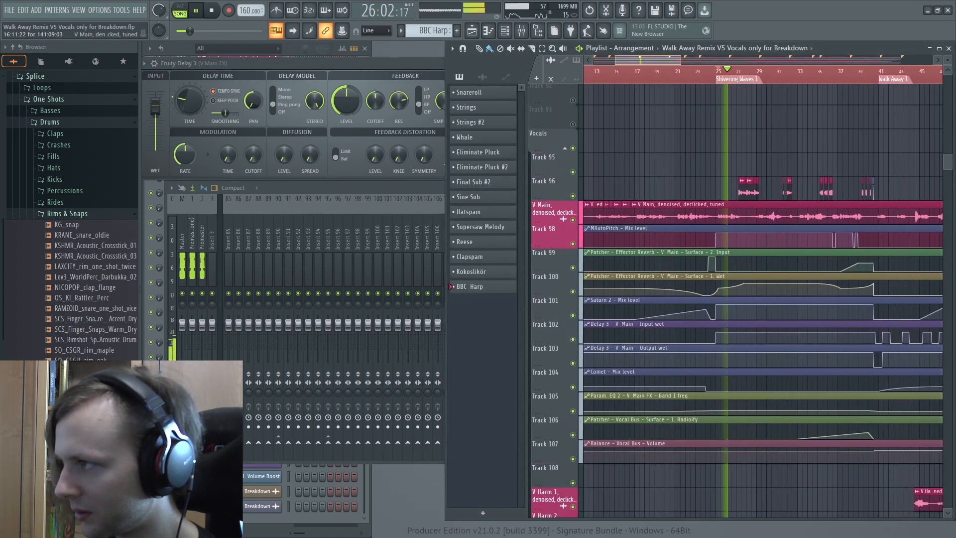
{"action": "scroll", "coordinate": [796, 199], "scroll_direction": "up", "scroll_amount": 5}
{"action": "left_click", "coordinate": [573, 195]}
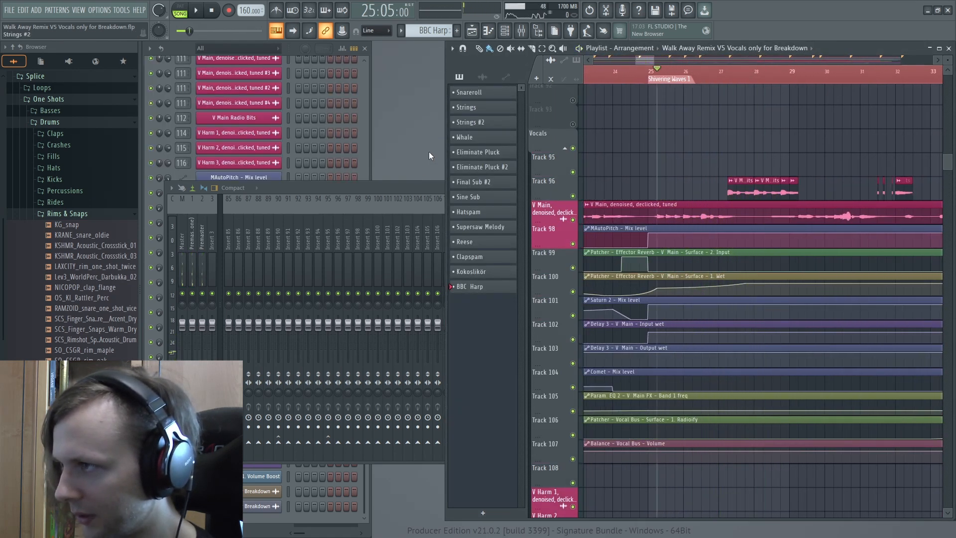
Inspect the Comet reverb on V Main FX and listen to it on the vocal at Verse 1.
{"action": "left_click", "coordinate": [419, 188]}
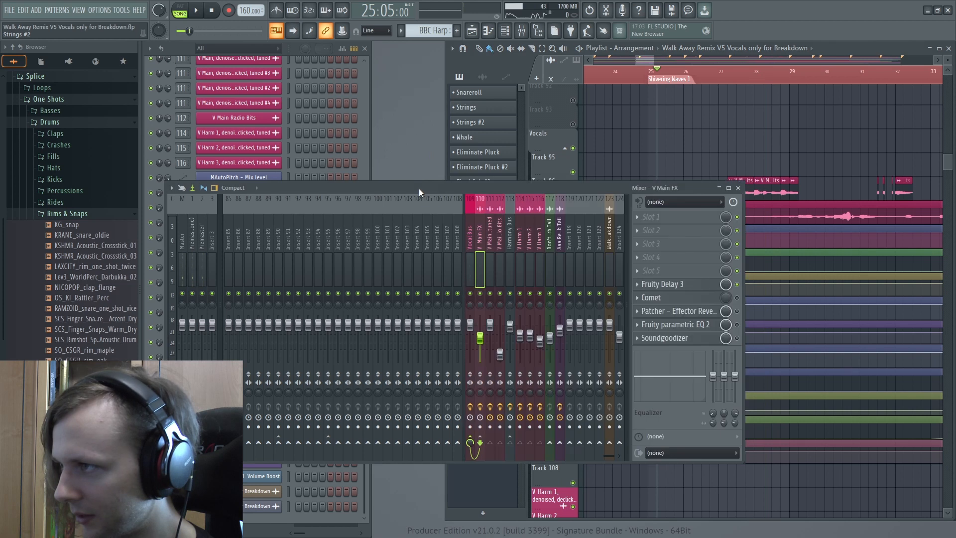
{"action": "left_click", "coordinate": [696, 300]}
{"action": "left_click_drag", "start_coordinate": [598, 169], "coordinate": [389, 145]}
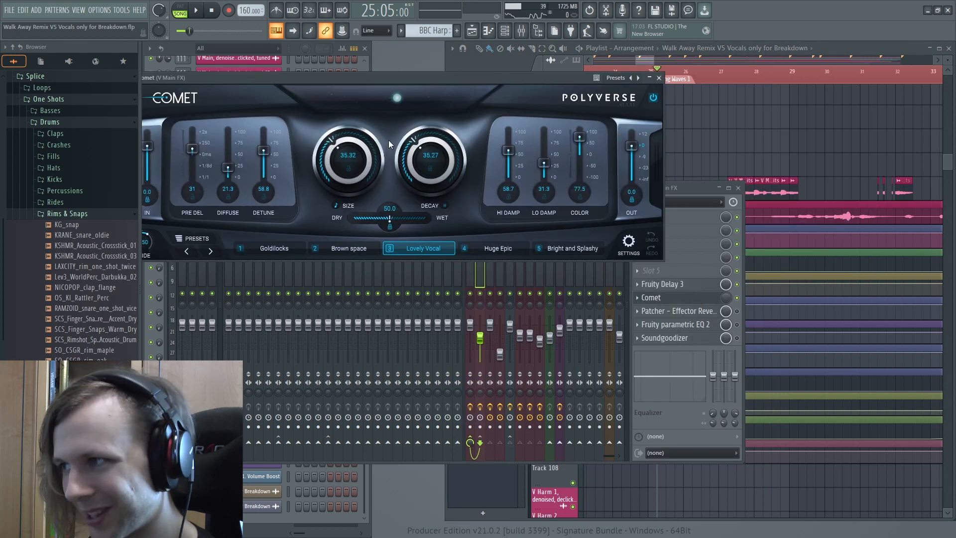
{"action": "left_click", "coordinate": [772, 149]}
{"action": "scroll", "coordinate": [772, 150], "scroll_direction": "down", "scroll_amount": 5}
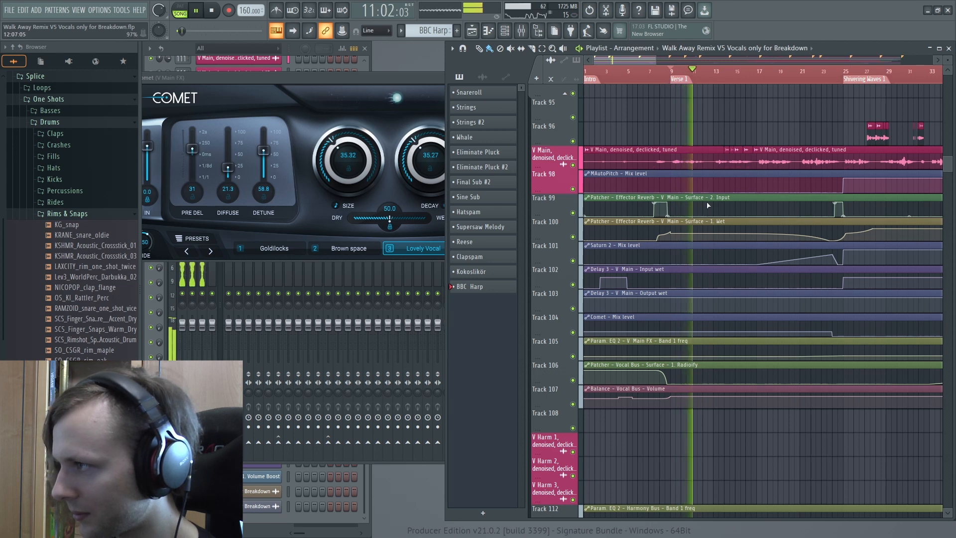
Examine the Effector Reverb Patcher map on V Main FX and play the vocal from 39:01 leading into Walk Away 1.
{"action": "scroll", "coordinate": [675, 73], "scroll_direction": "down", "scroll_amount": 3}
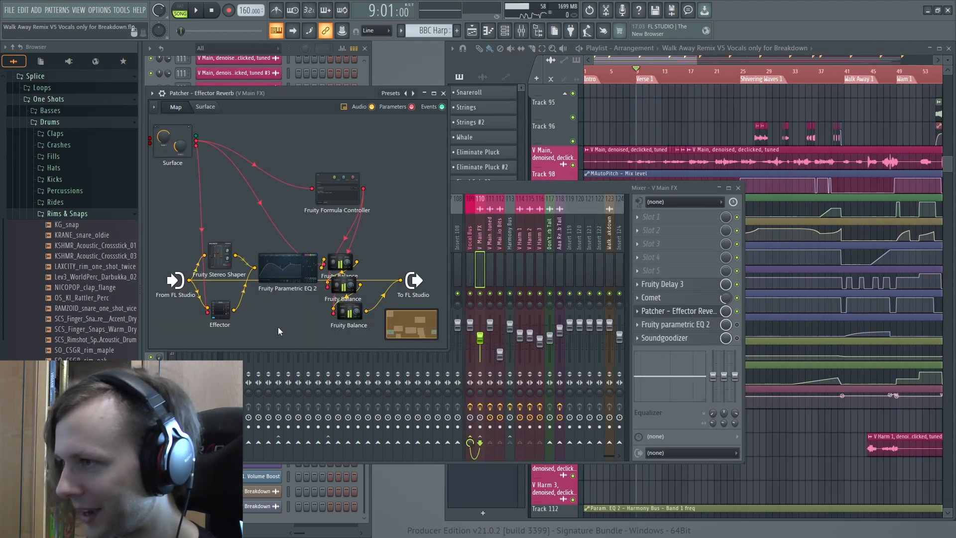
{"action": "left_click", "coordinate": [222, 319]}
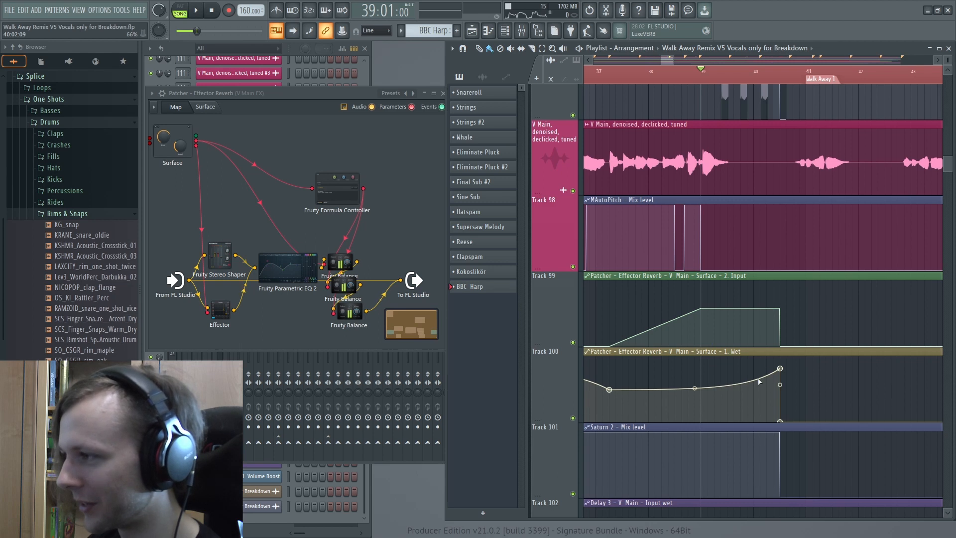
{"action": "scroll", "coordinate": [760, 381], "scroll_direction": "up", "scroll_amount": 2}
{"action": "key", "text": "space"}
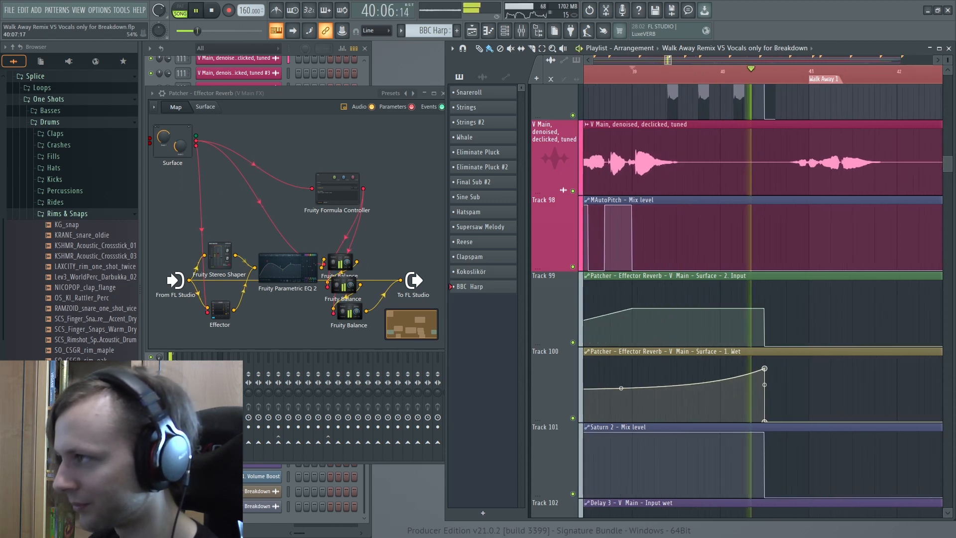
{"action": "key", "text": "space"}
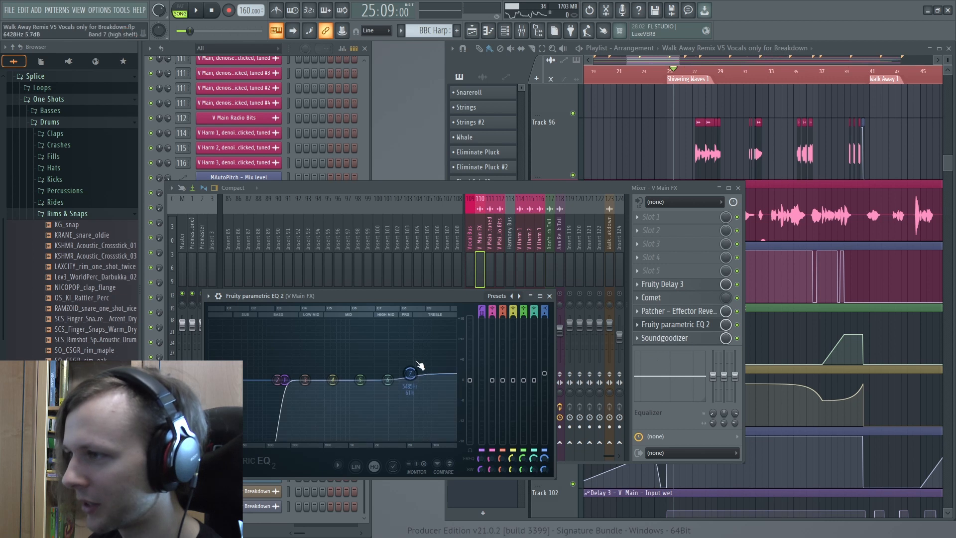
Check Fruity parametric EQ 2 and Soundgoodizer on V Main FX, and play the vocal from Shivering Waves 1.
{"action": "left_click", "coordinate": [668, 327]}
{"action": "left_click", "coordinate": [673, 337]}
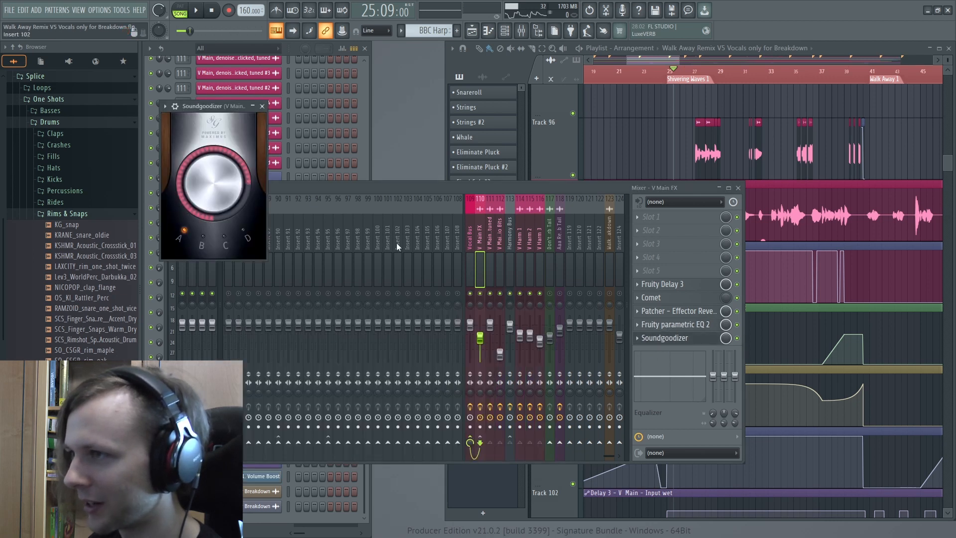
{"action": "right_click", "coordinate": [689, 138]}
{"action": "scroll", "coordinate": [677, 75], "scroll_direction": "up", "scroll_amount": 5}
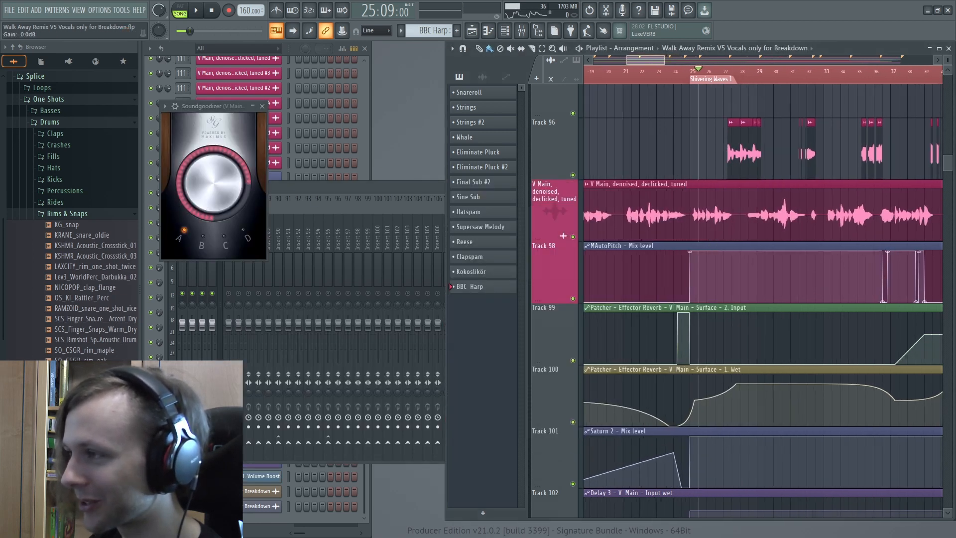
{"action": "left_click", "coordinate": [646, 74]}
{"action": "key", "text": "space"}
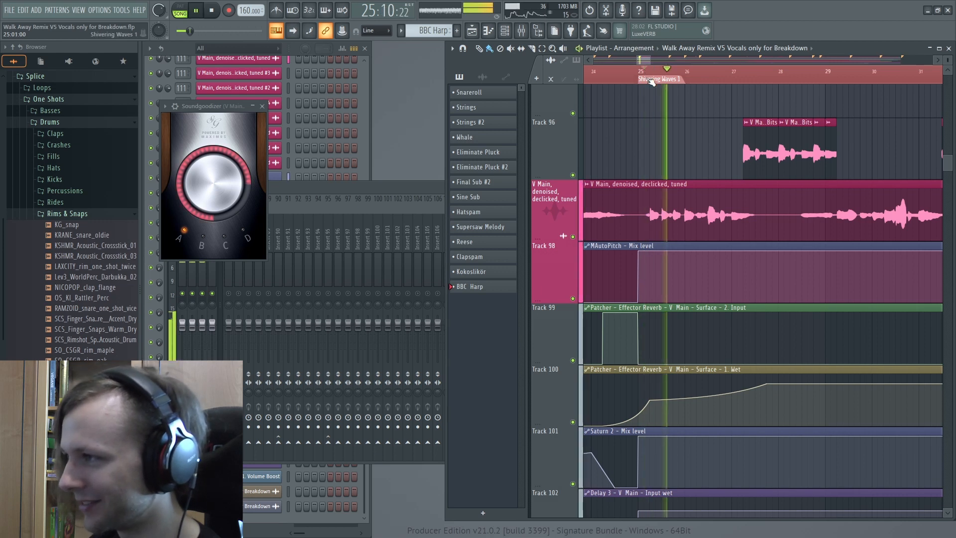
Solo Track 96, play the V Main Radio Bits clips from 27:04, and bring up their mixer track's effects.
{"action": "left_click", "coordinate": [573, 175]}
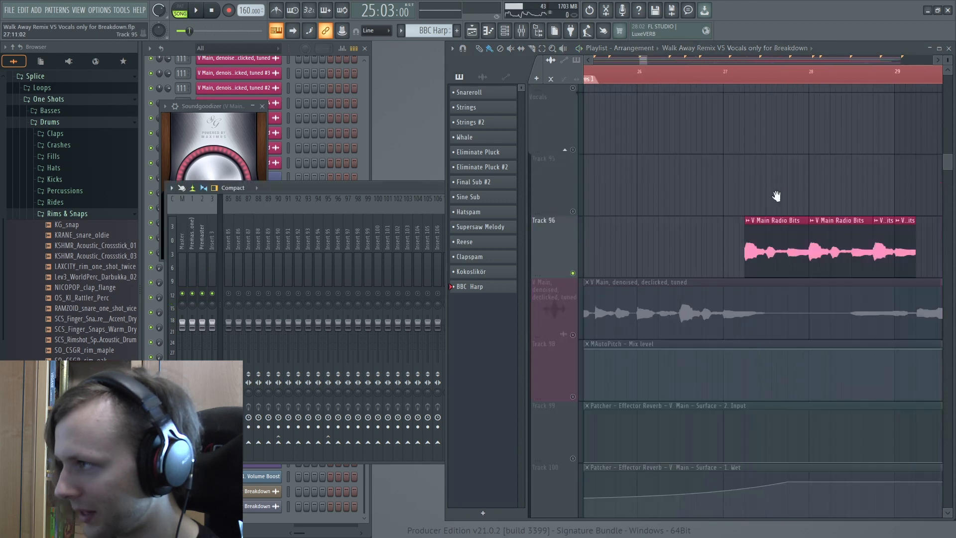
{"action": "right_click", "coordinate": [774, 193]}
{"action": "scroll", "coordinate": [742, 76], "scroll_direction": "up", "scroll_amount": 1}
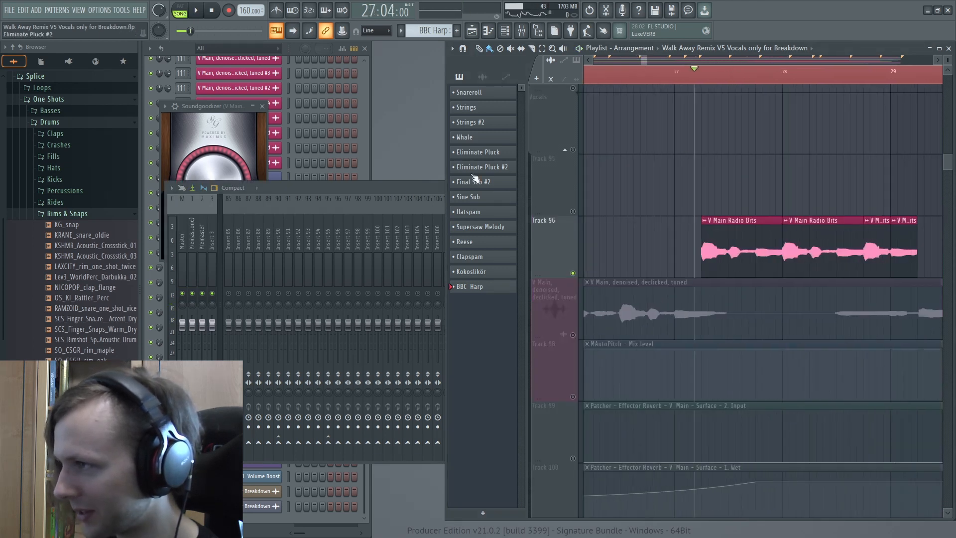
{"action": "left_click", "coordinate": [396, 191]}
{"action": "key", "text": "space"}
{"action": "left_click", "coordinate": [500, 263]}
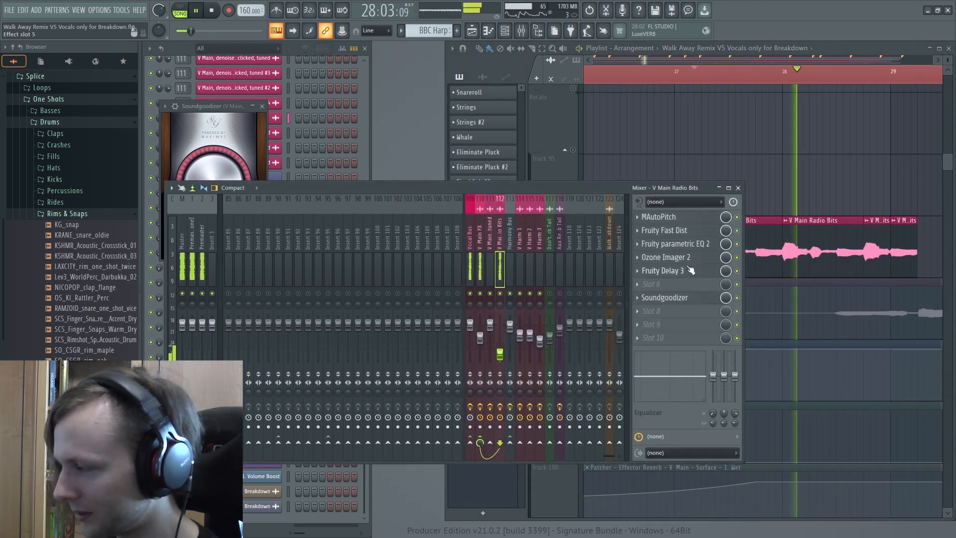
{"action": "key", "text": "space"}
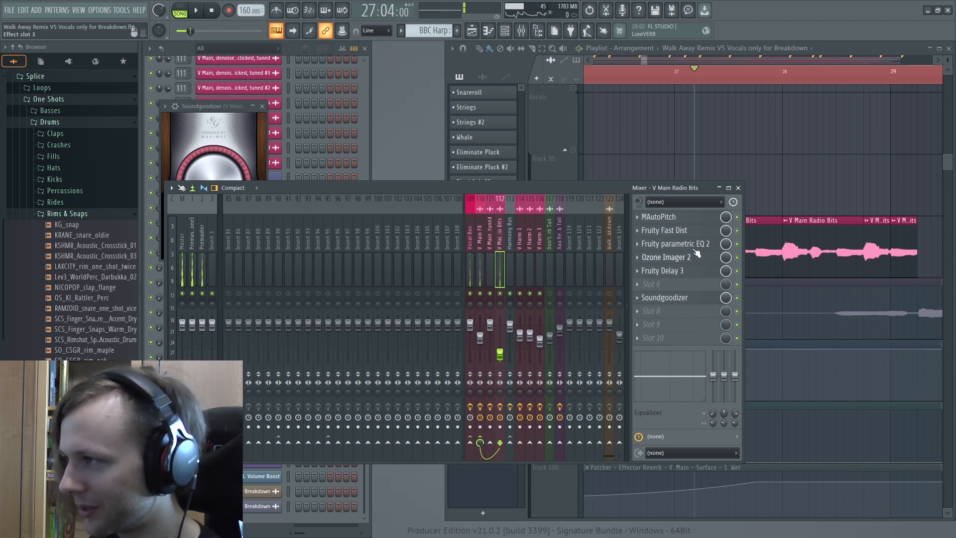
Inspect Fruity Fast Dist, Fruity parametric EQ 2 and Ozone Imager 2 on V Main Radio Bits, playing the clips through the imager.
{"action": "left_click", "coordinate": [686, 232]}
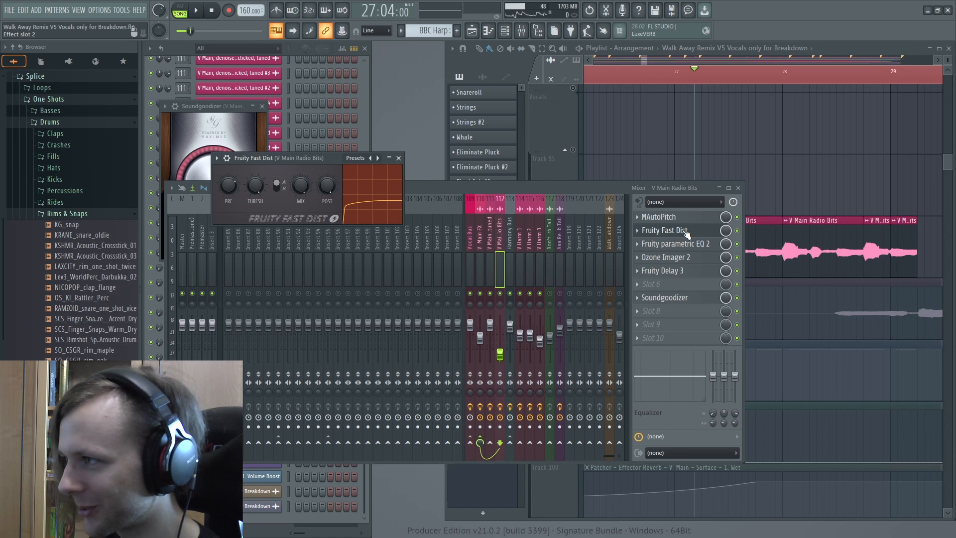
{"action": "left_click", "coordinate": [685, 232]}
{"action": "left_click", "coordinate": [698, 244]}
{"action": "left_click", "coordinate": [697, 244]}
{"action": "left_click", "coordinate": [692, 257]}
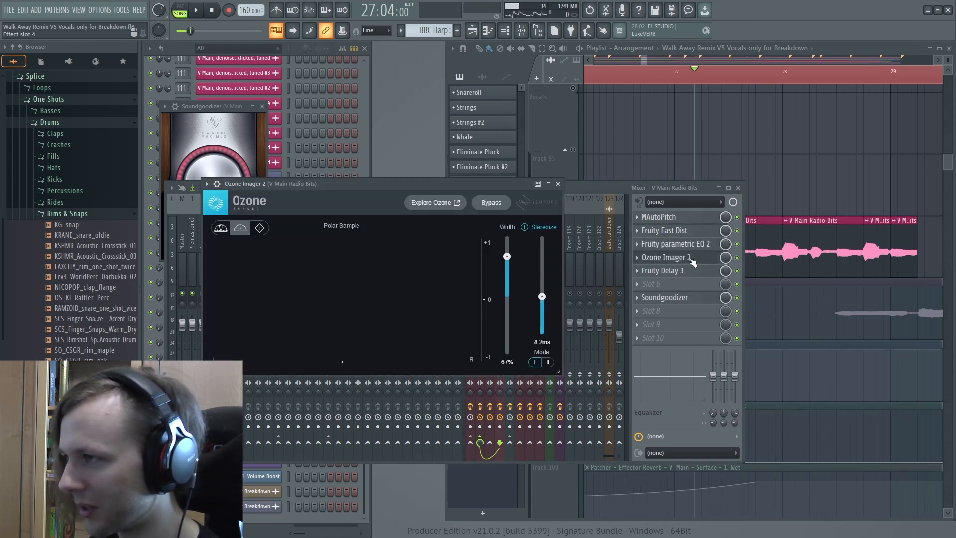
{"action": "key", "text": "space"}
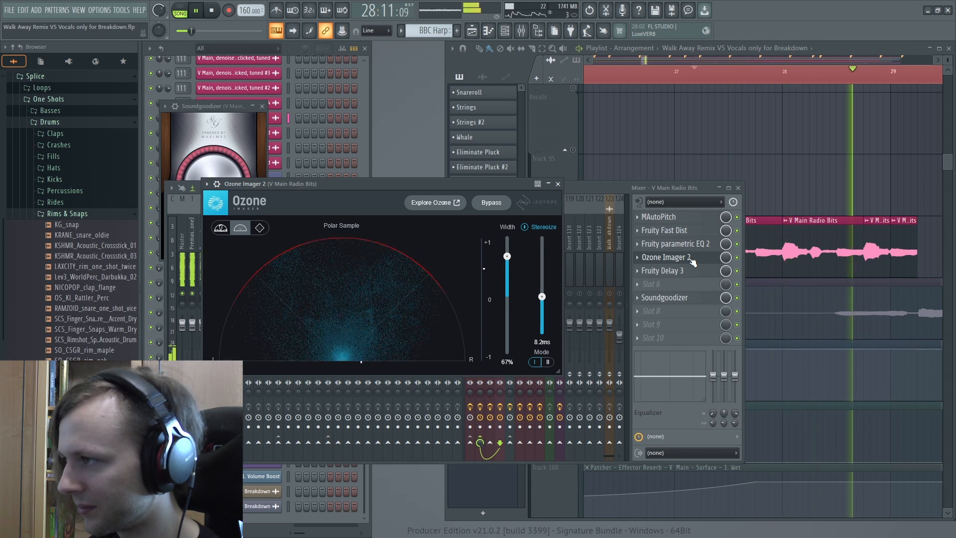
Stop playback and check the remaining Fruity Delay 3 and Soundgoodizer effects on V Main Radio Bits.
{"action": "key", "text": "space"}
{"action": "left_click", "coordinate": [691, 258]}
{"action": "left_click", "coordinate": [692, 272]}
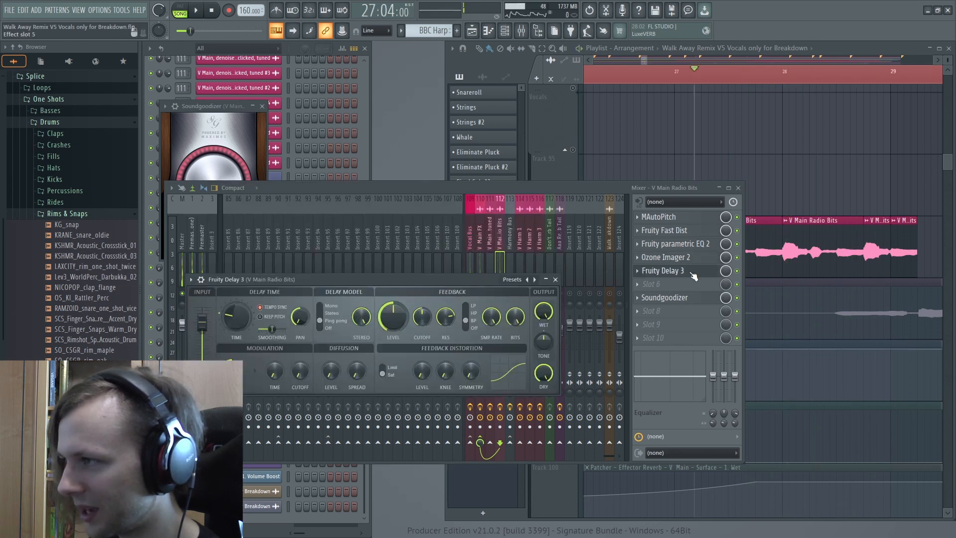
{"action": "left_click", "coordinate": [693, 274]}
{"action": "left_click", "coordinate": [693, 299]}
{"action": "left_click", "coordinate": [693, 300]}
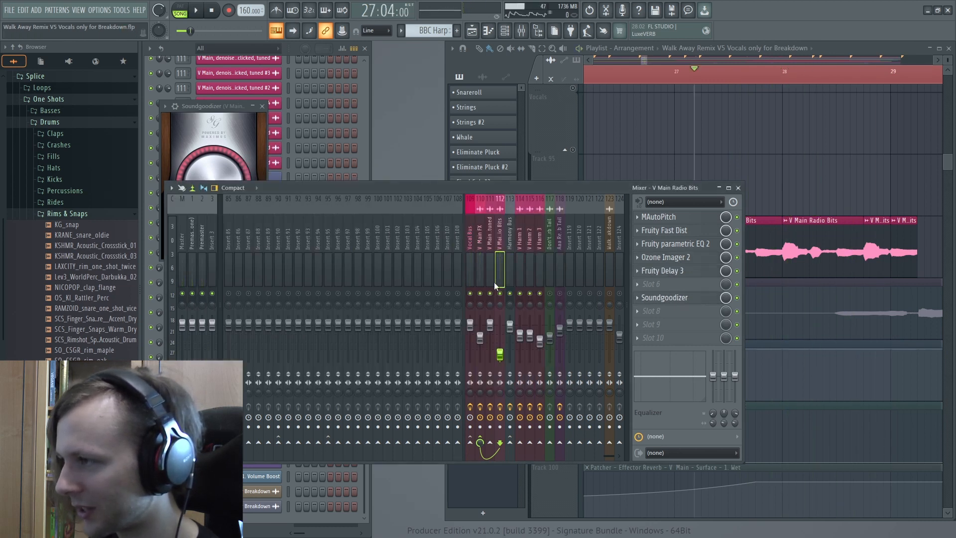
Return to the intro vocal at 2:05, bring up the Vocal Bus effects, and play the vocal.
{"action": "right_click", "coordinate": [777, 252], "text": "ctrl"}
{"action": "left_click", "coordinate": [574, 280]}
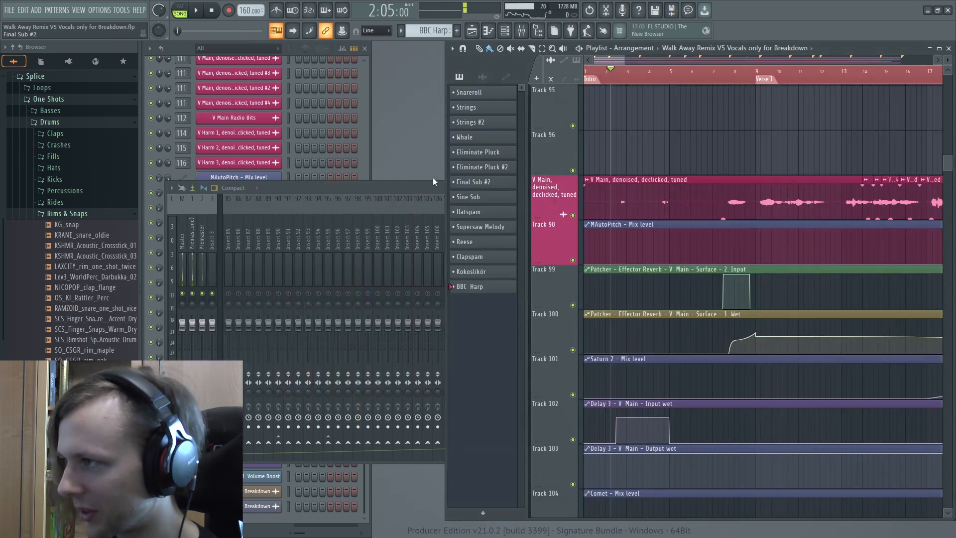
{"action": "left_click", "coordinate": [393, 188]}
{"action": "key", "text": "space"}
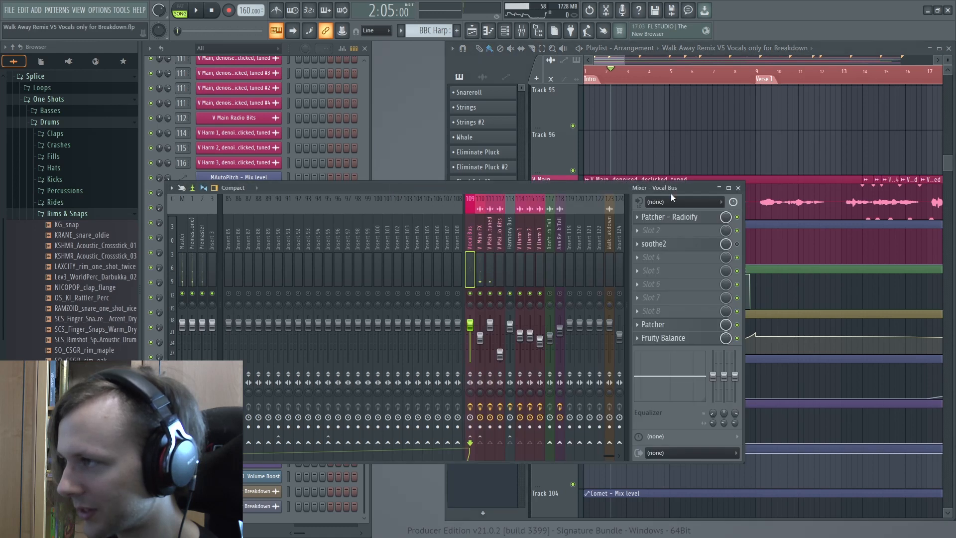
{"action": "key", "text": "space"}
Toggle Patcher - Radioify on Vocal Bus, play the vocal from 2:05, and inspect soothe2.
{"action": "left_click", "coordinate": [738, 218]}
{"action": "key", "text": "space"}
{"action": "key", "text": "space"}
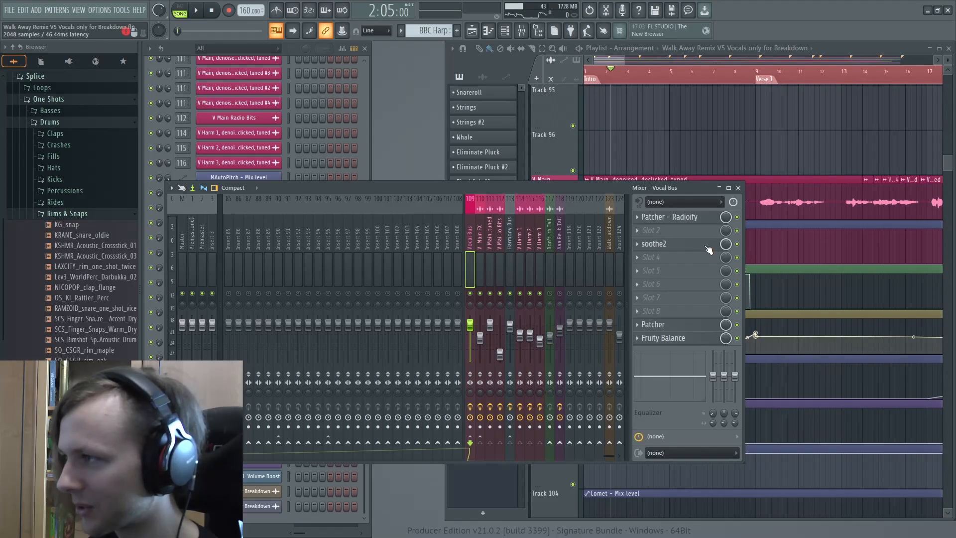
{"action": "left_click", "coordinate": [695, 245]}
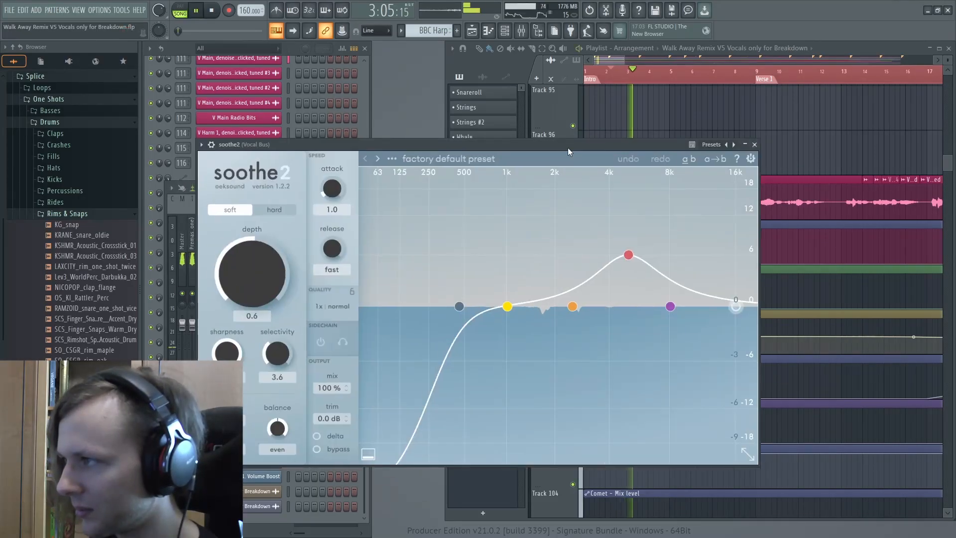
{"action": "left_click", "coordinate": [755, 146]}
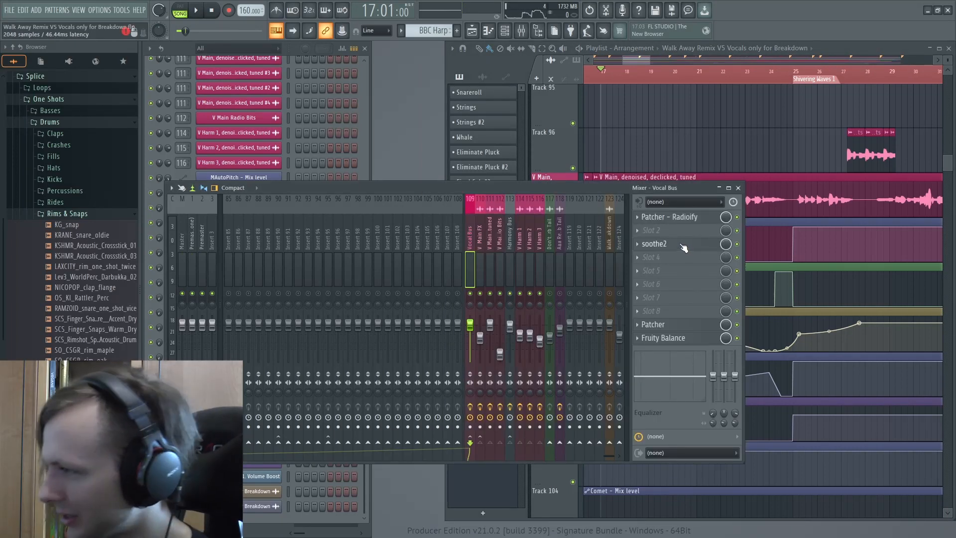
Inspect Fruity parametric EQ 2 on Harmony Bus while the harmonies play from 82:01.
{"action": "left_click", "coordinate": [515, 257]}
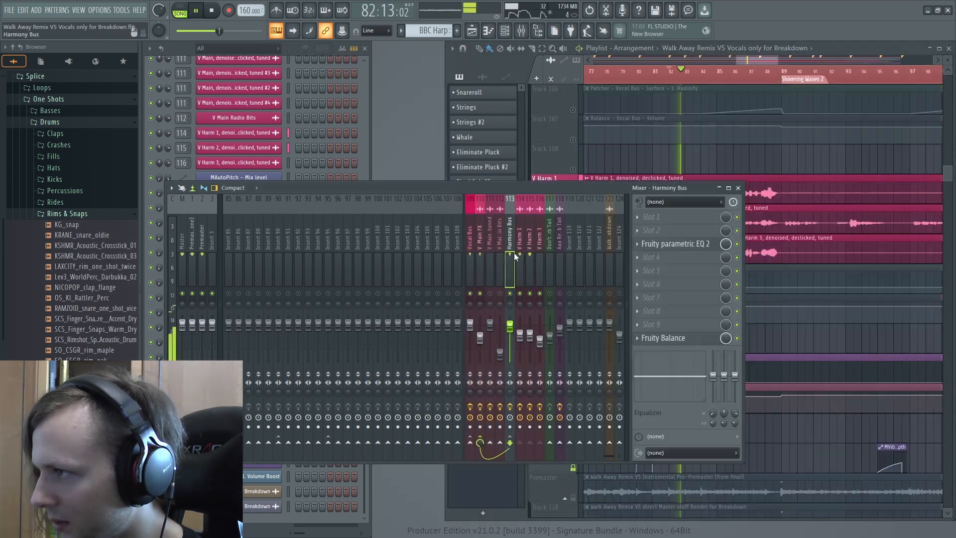
{"action": "left_click", "coordinate": [675, 243]}
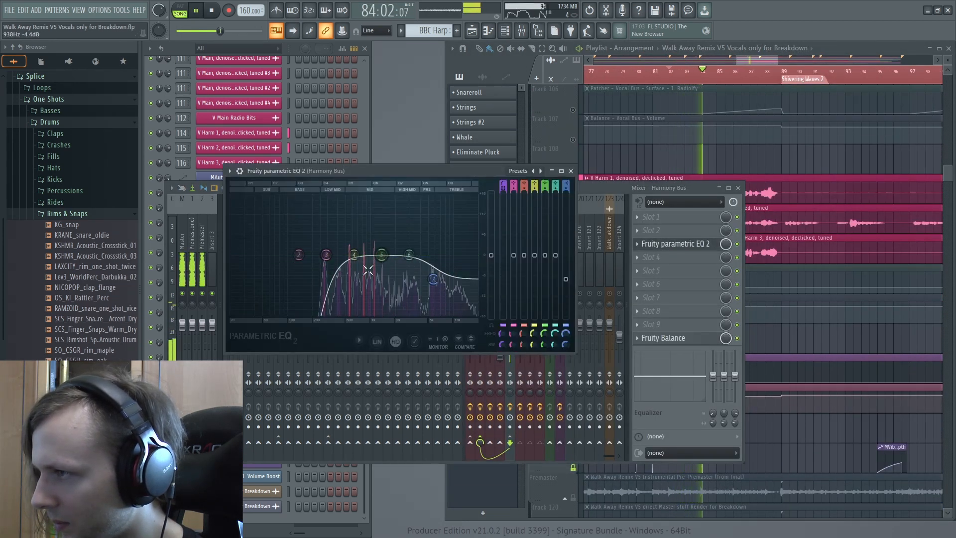
{"action": "key", "text": "space"}
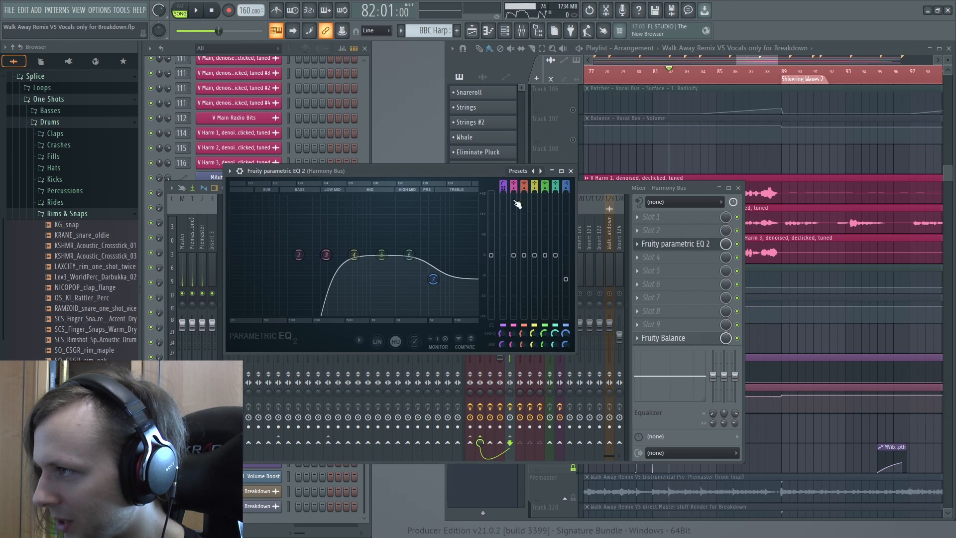
{"action": "left_click", "coordinate": [571, 170]}
Examine Fruity Stereo Enhancer on V Harm 1 and V Harm 2, and Wider on V Harm 3.
{"action": "left_click", "coordinate": [519, 258]}
{"action": "left_click", "coordinate": [658, 298]}
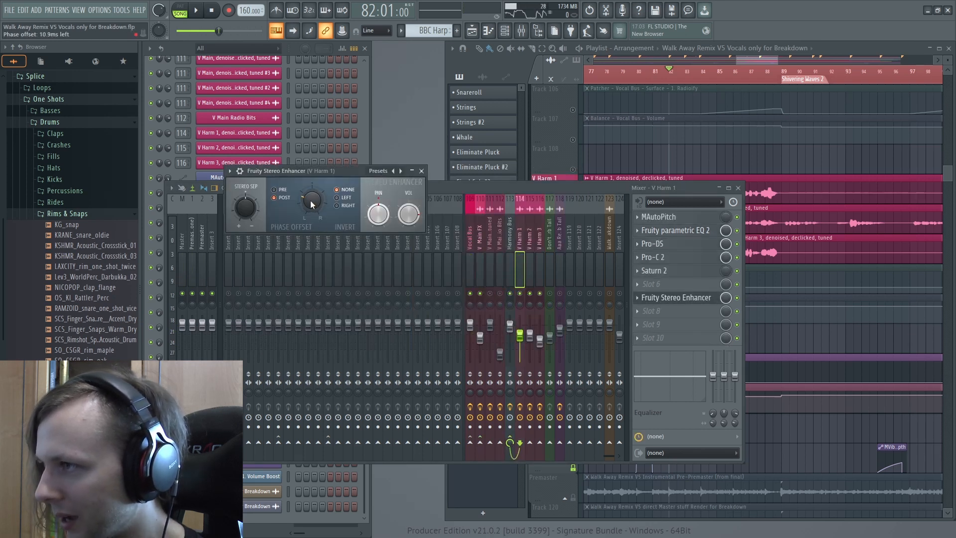
{"action": "left_click", "coordinate": [529, 269]}
{"action": "left_click", "coordinate": [672, 298]}
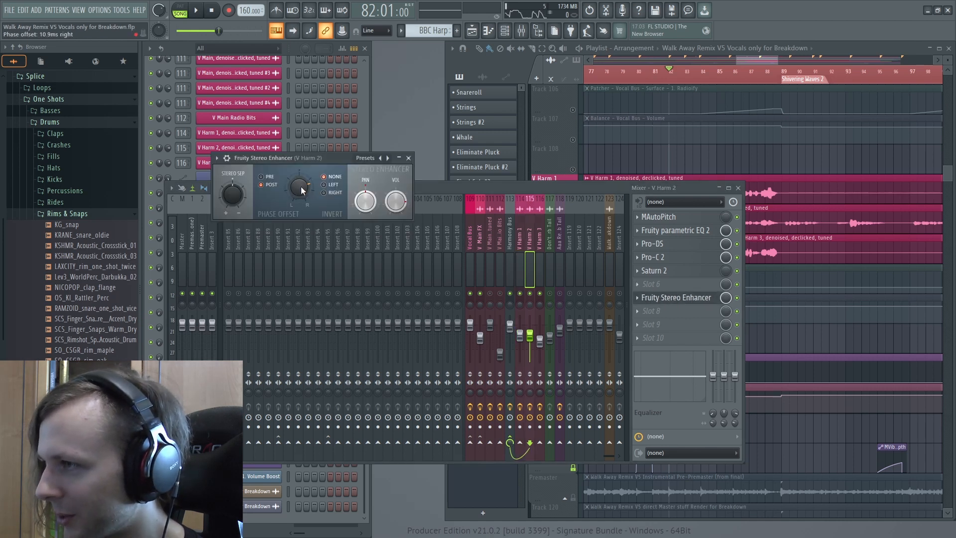
{"action": "left_click", "coordinate": [539, 279]}
{"action": "left_click", "coordinate": [658, 298]}
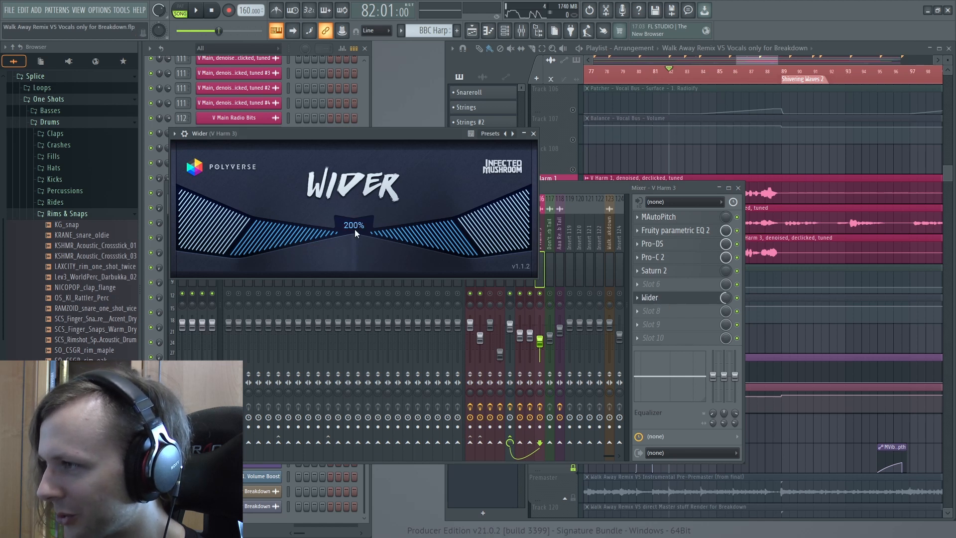
{"action": "left_click", "coordinate": [679, 300]}
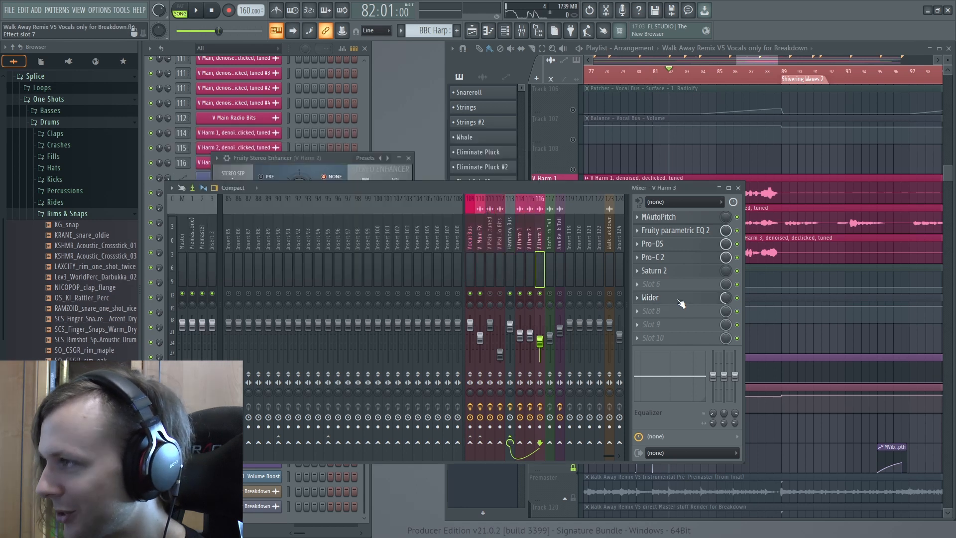
Play the three harmony tracks from about bar 85 into Shivering Waves 2, and close the leftover Stereo Enhancer window.
{"action": "left_click", "coordinate": [788, 283]}
{"action": "left_click", "coordinate": [747, 78]}
{"action": "key", "text": "space"}
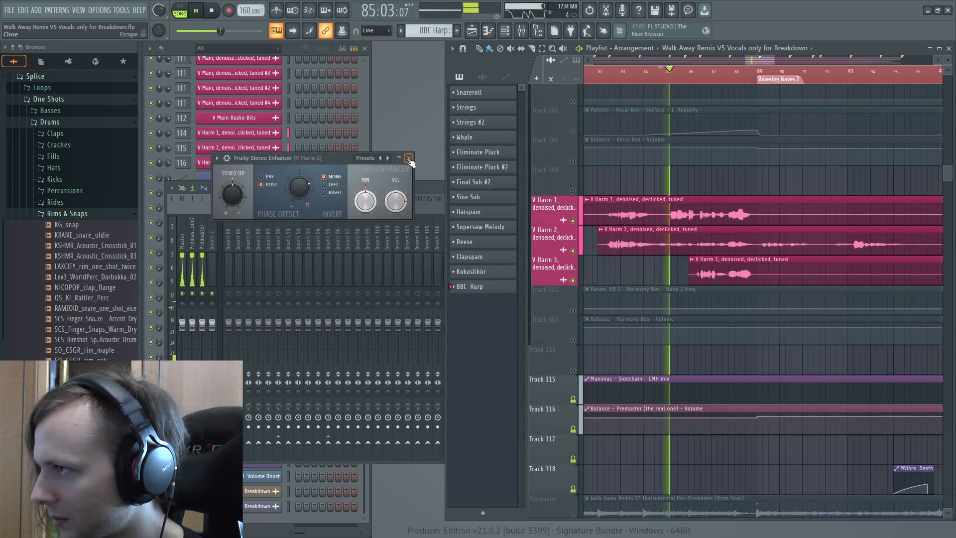
{"action": "left_click", "coordinate": [408, 158]}
{"action": "left_click", "coordinate": [411, 187]}
{"action": "left_click", "coordinate": [683, 168]}
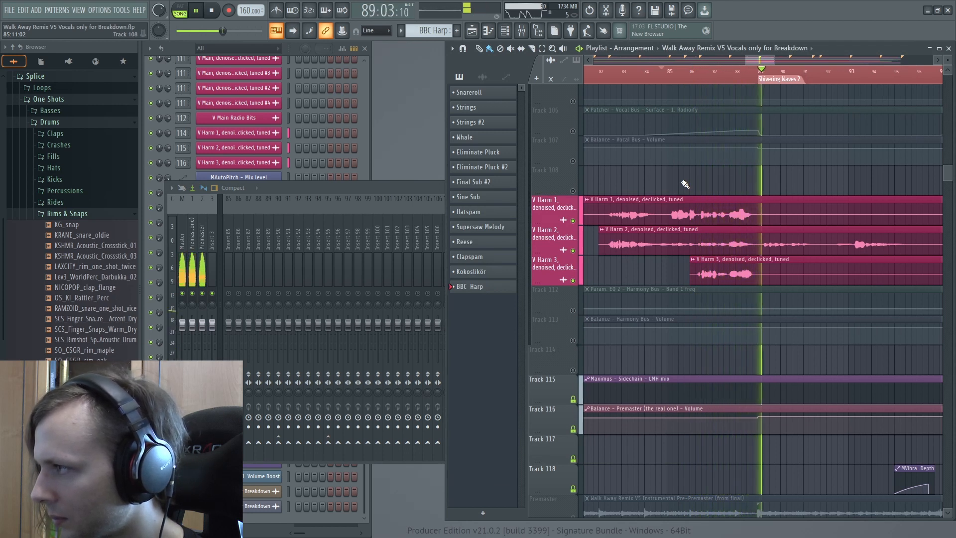
{"action": "scroll", "coordinate": [685, 184], "scroll_direction": "down", "scroll_amount": 3}
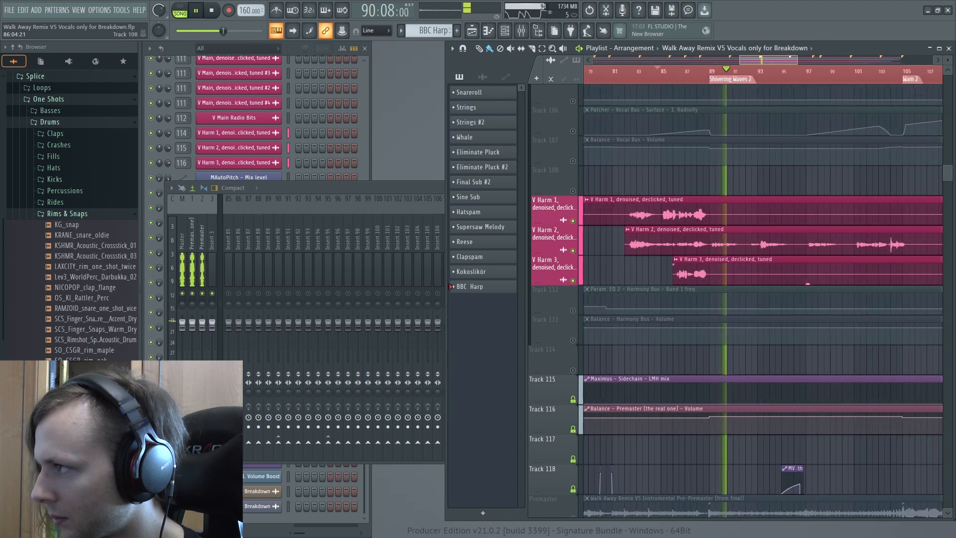
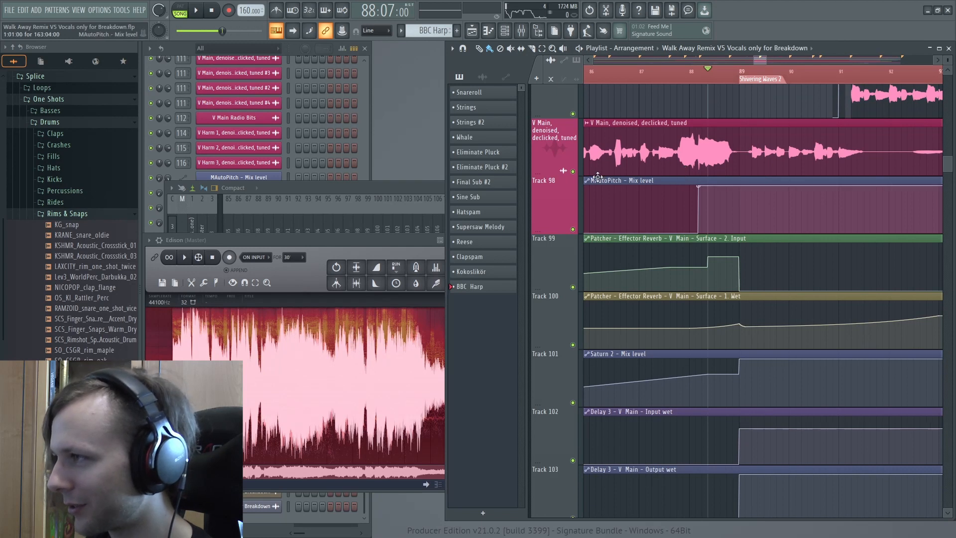
Try the main vocal around 88:04 with the MAutoPitch - Mix level automation point lowered to 0%.
{"action": "right_click", "coordinate": [573, 229]}
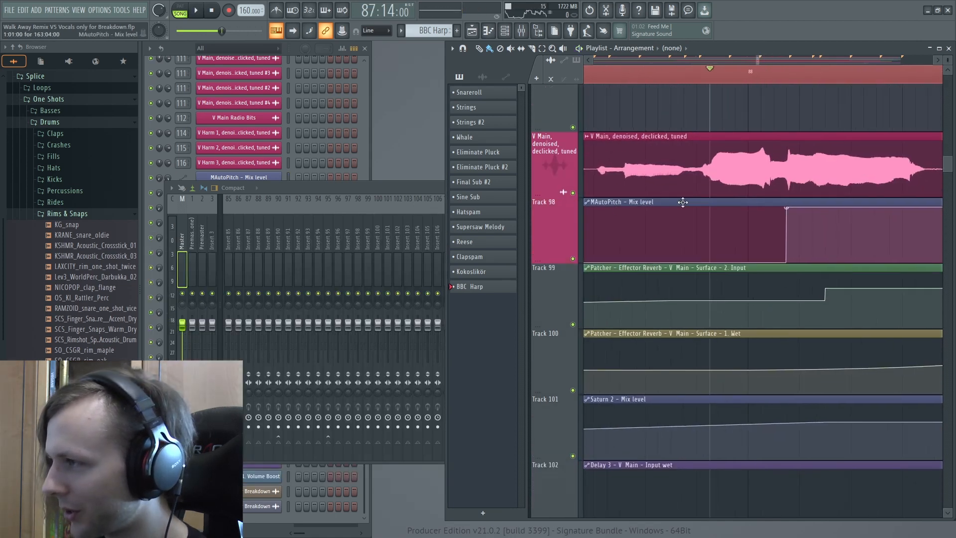
{"action": "left_click", "coordinate": [792, 75]}
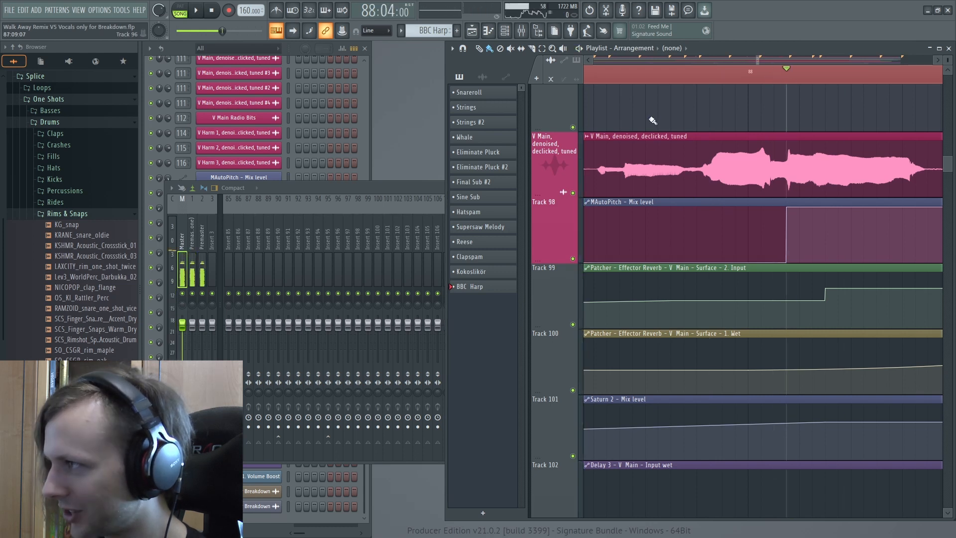
{"action": "left_click", "coordinate": [789, 210]}
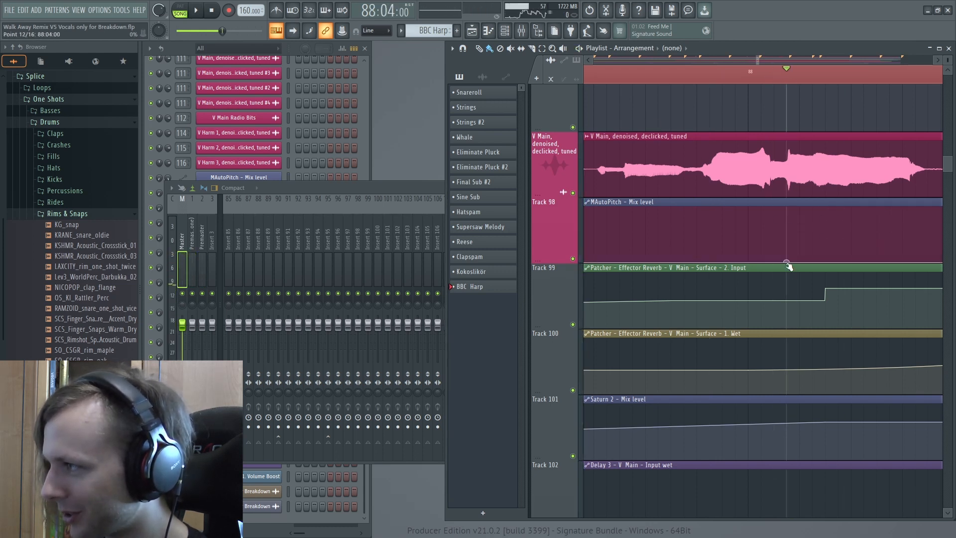
{"action": "scroll", "coordinate": [786, 283], "scroll_direction": "down", "scroll_amount": 8}
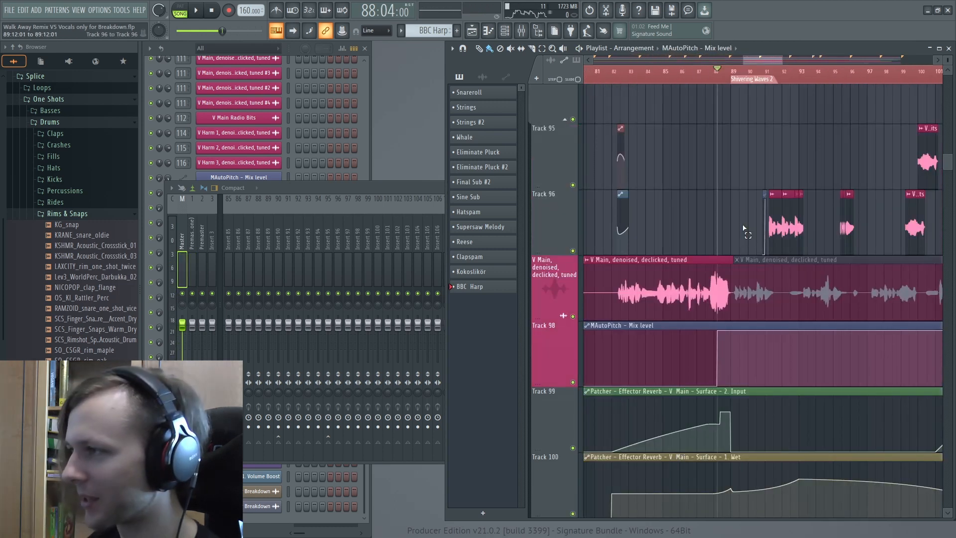
Bring up the main vocal's Fruity parametric EQ 2 alongside its band level automation clips near bar 82 on Tracks 95 and 96.
{"action": "scroll", "coordinate": [744, 226], "scroll_direction": "down", "scroll_amount": 4}
{"action": "scroll", "coordinate": [599, 291], "scroll_direction": "down", "scroll_amount": 5}
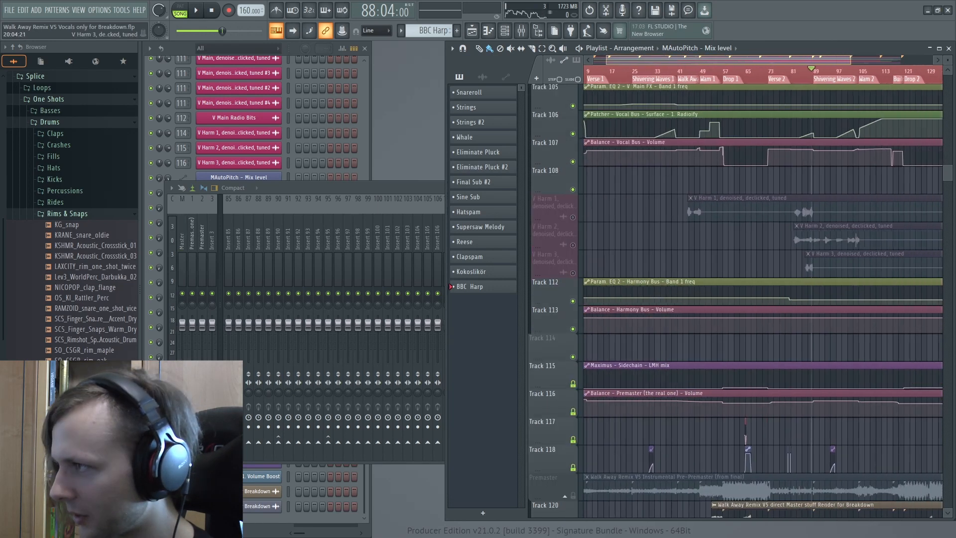
{"action": "left_click", "coordinate": [577, 245]}
{"action": "scroll", "coordinate": [581, 245], "scroll_direction": "up", "scroll_amount": 2}
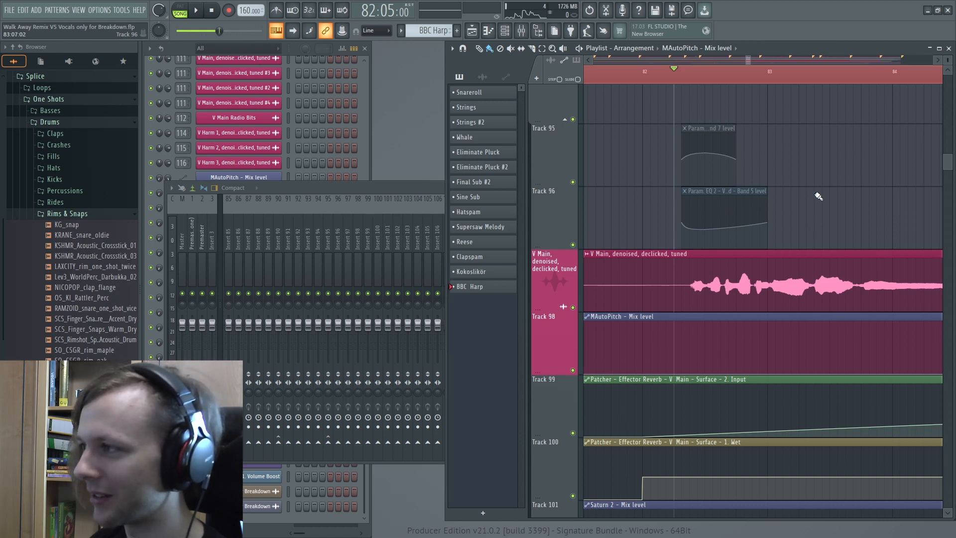
{"action": "left_click", "coordinate": [216, 273]}
{"action": "left_click", "coordinate": [501, 246]}
{"action": "left_click", "coordinate": [493, 245]}
{"action": "left_click", "coordinate": [684, 230]}
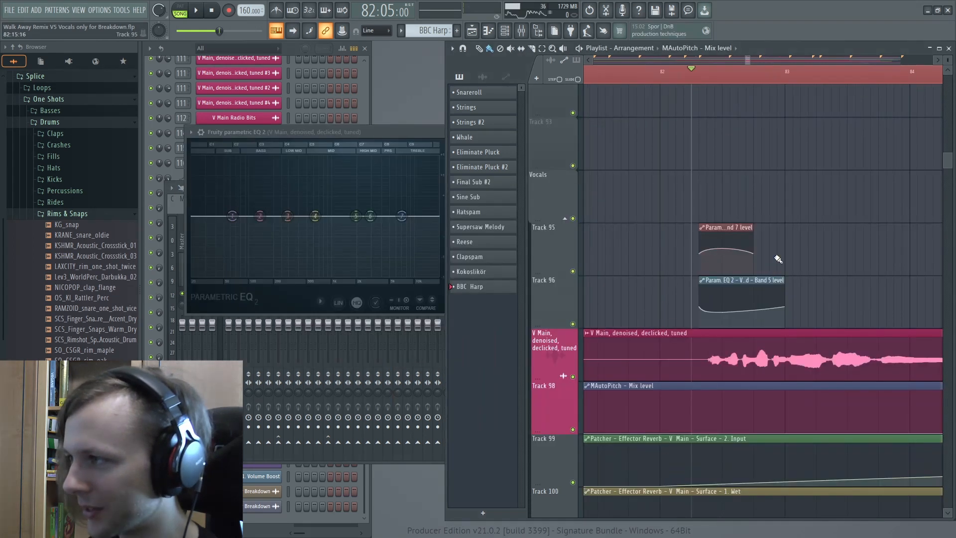
Play the main vocal from 82:05 with the EQ Band 5 and Band 7 level automation muted and unmuted to compare.
{"action": "key", "text": "space"}
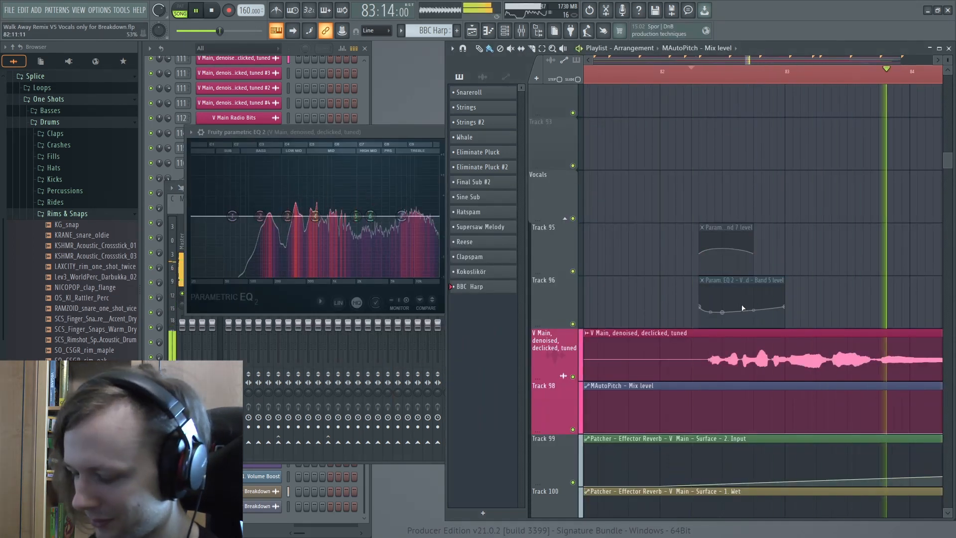
{"action": "key", "text": "space"}
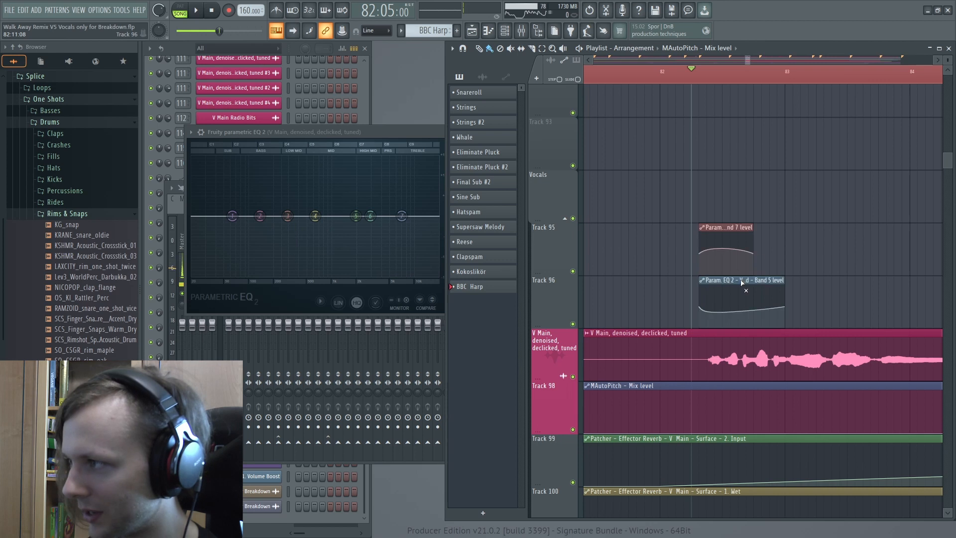
{"action": "key", "text": "space"}
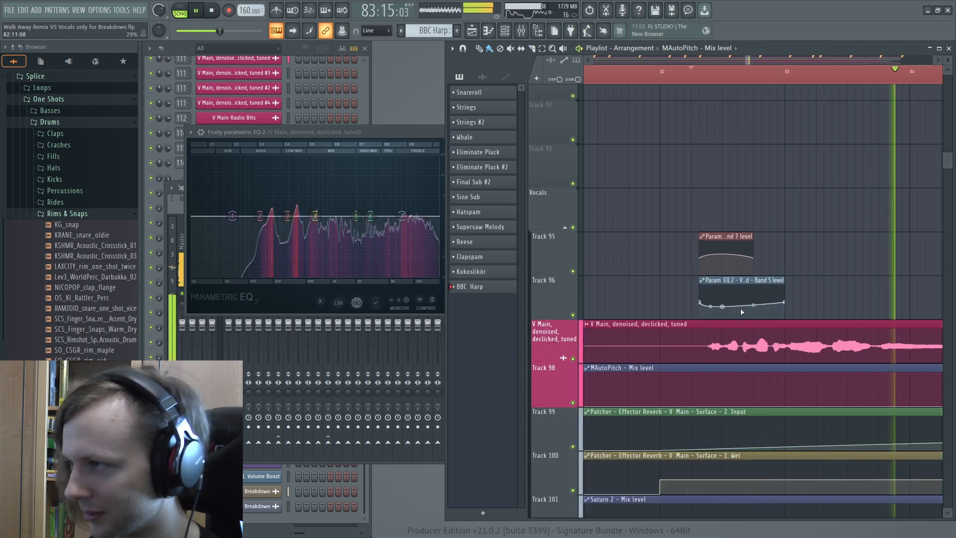
{"action": "key", "text": "space"}
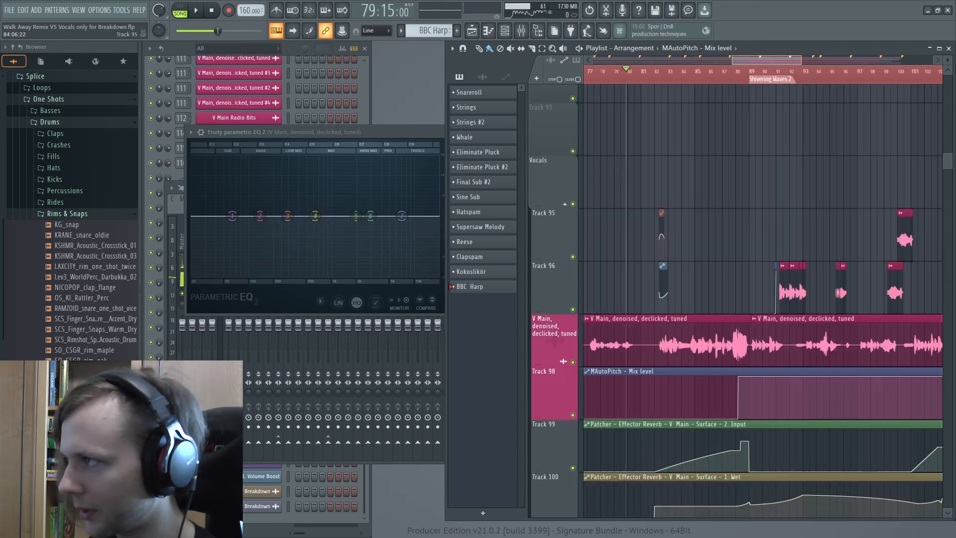
{"action": "scroll", "coordinate": [762, 253], "scroll_direction": "down", "scroll_amount": 3}
{"action": "scroll", "coordinate": [750, 250], "scroll_direction": "down", "scroll_amount": 6}
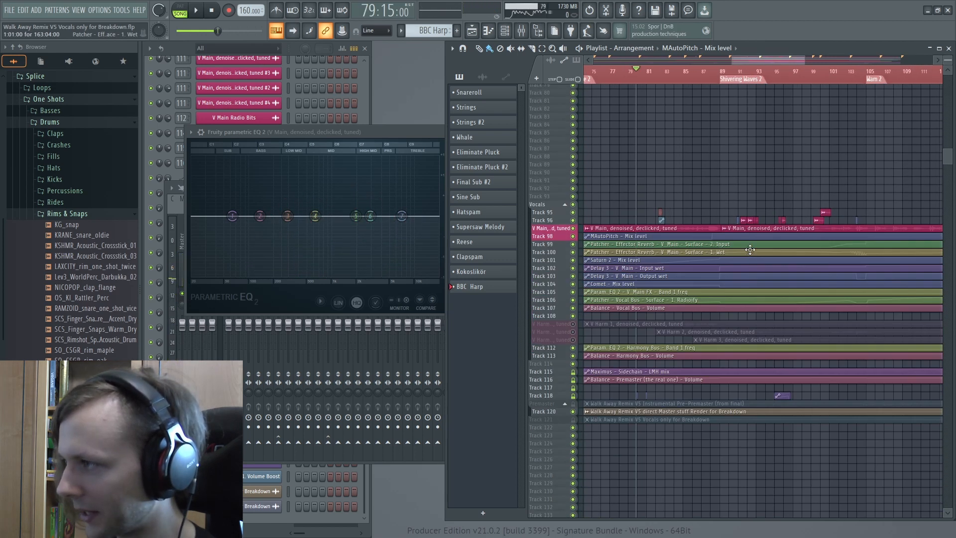
{"action": "scroll", "coordinate": [743, 242], "scroll_direction": "down", "scroll_amount": 4}
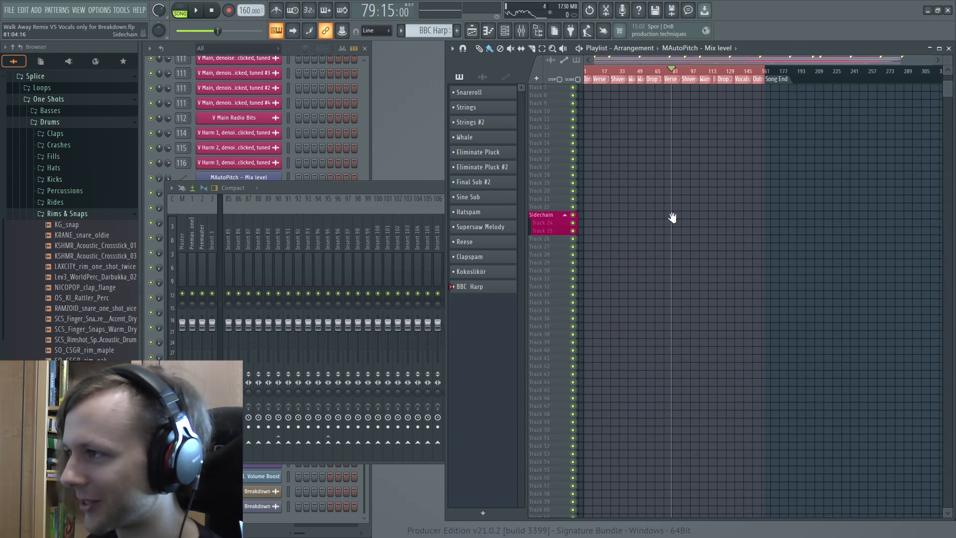
{"action": "scroll", "coordinate": [672, 218], "scroll_direction": "up", "scroll_amount": 2}
{"action": "scroll", "coordinate": [729, 146], "scroll_direction": "down", "scroll_amount": 6}
{"action": "scroll", "coordinate": [729, 147], "scroll_direction": "down", "scroll_amount": 8}
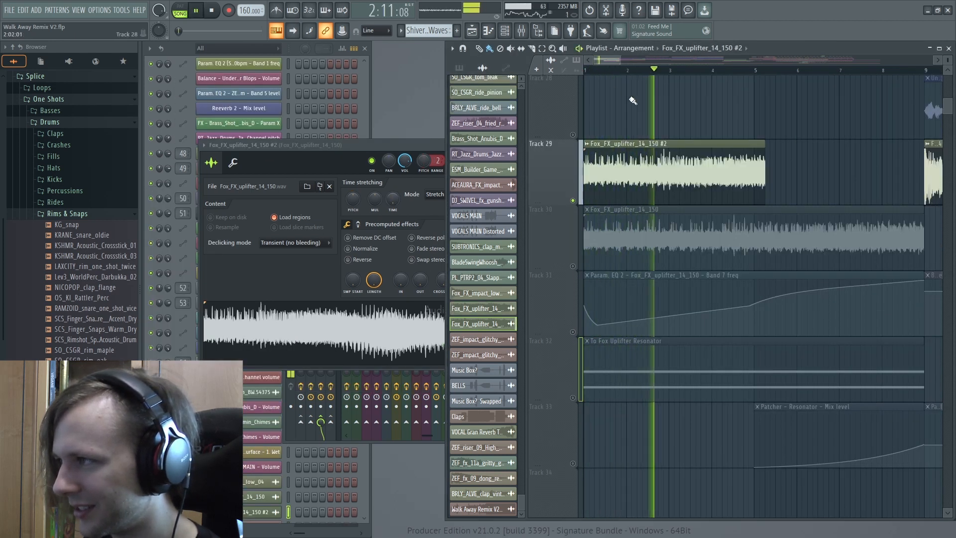
Stop playback, delete the Fox_FX_uplifter_14_150 #2 clip from Track 29, and unmute Tracks 30 to 32 in the V2 project.
{"action": "key", "text": "space"}
{"action": "right_click", "coordinate": [614, 162]}
{"action": "left_click_drag", "start_coordinate": [572, 200], "coordinate": [574, 334]}
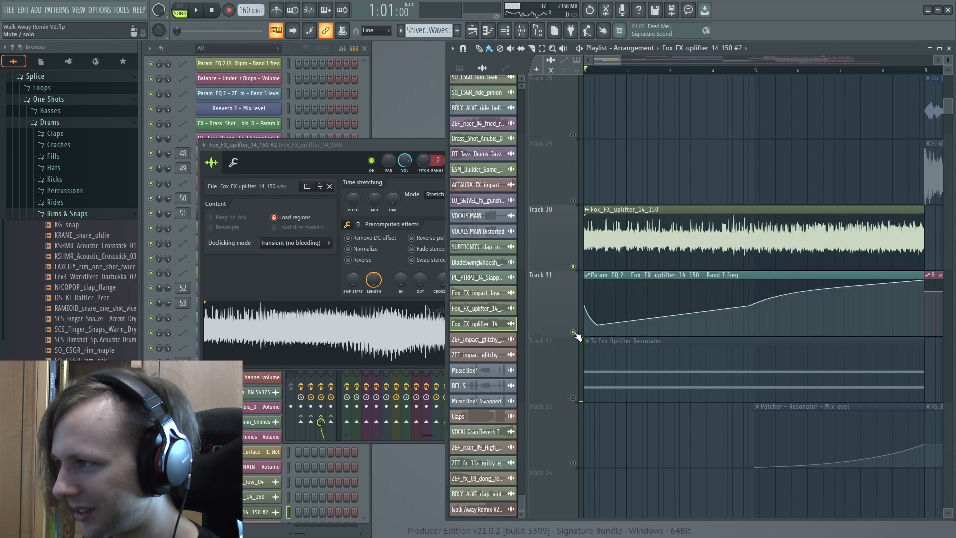
{"action": "left_click", "coordinate": [573, 398]}
Play Fox_FX_uplifter_14_150 from the start with its Band 7 freq automation and the To Fox Uplifter Resonator pattern.
{"action": "left_click", "coordinate": [594, 105]}
{"action": "right_click", "coordinate": [661, 154]}
{"action": "key", "text": "space"}
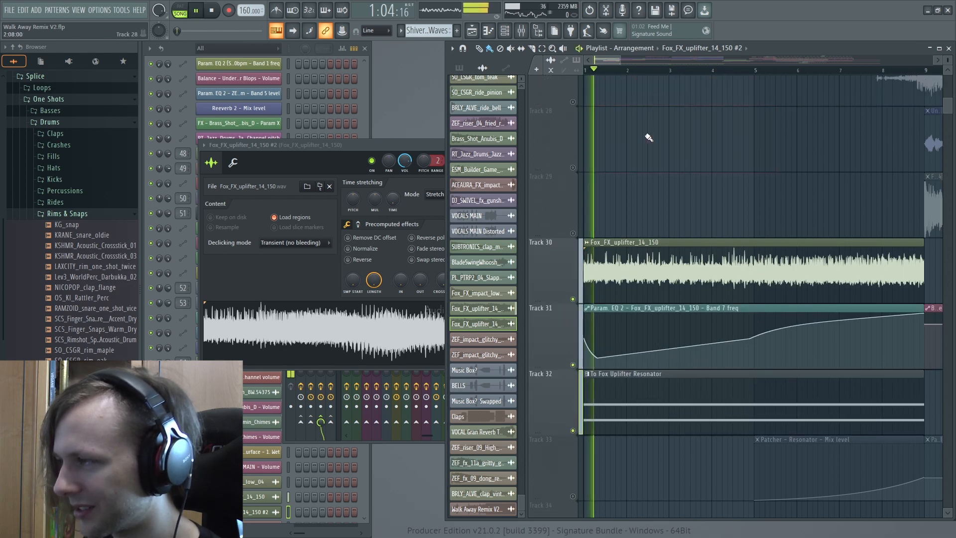
{"action": "scroll", "coordinate": [656, 160], "scroll_direction": "down", "scroll_amount": 3}
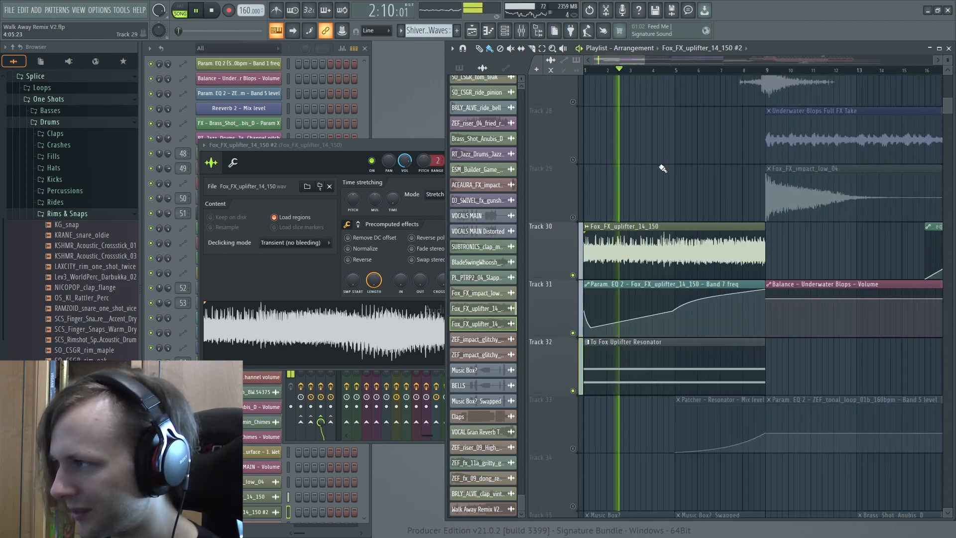
Stop the uplifter playback, unmute Tracks 39 to 44 with the VOCAL Gran automation, and select the VOCAL Gran clip.
{"action": "scroll", "coordinate": [662, 168], "scroll_direction": "down", "scroll_amount": 4}
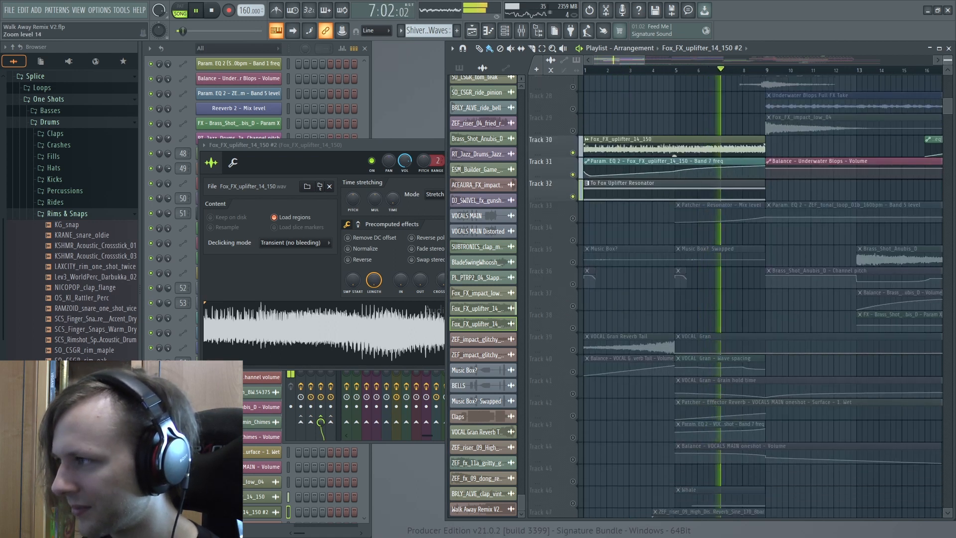
{"action": "key", "text": "space"}
{"action": "scroll", "coordinate": [680, 77], "scroll_direction": "down", "scroll_amount": 3}
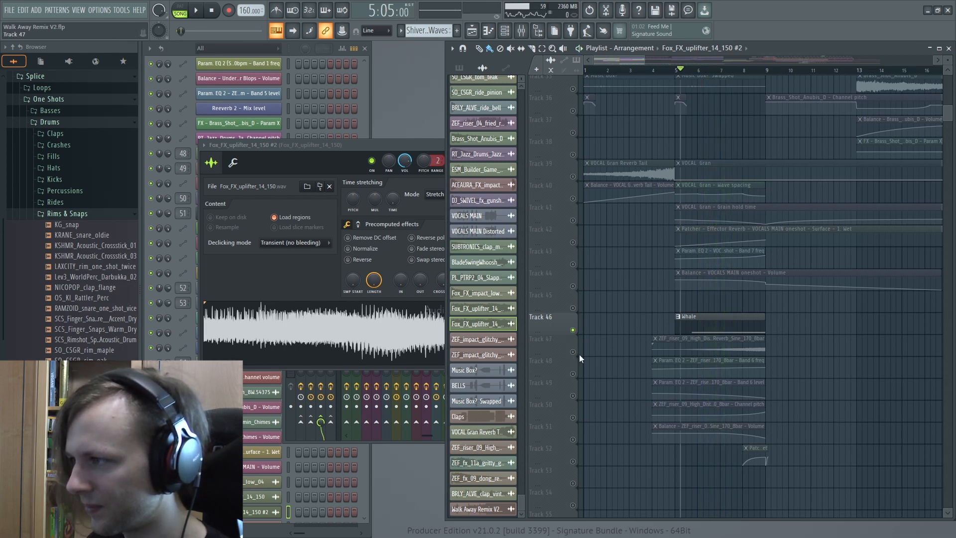
{"action": "left_click", "coordinate": [574, 264]}
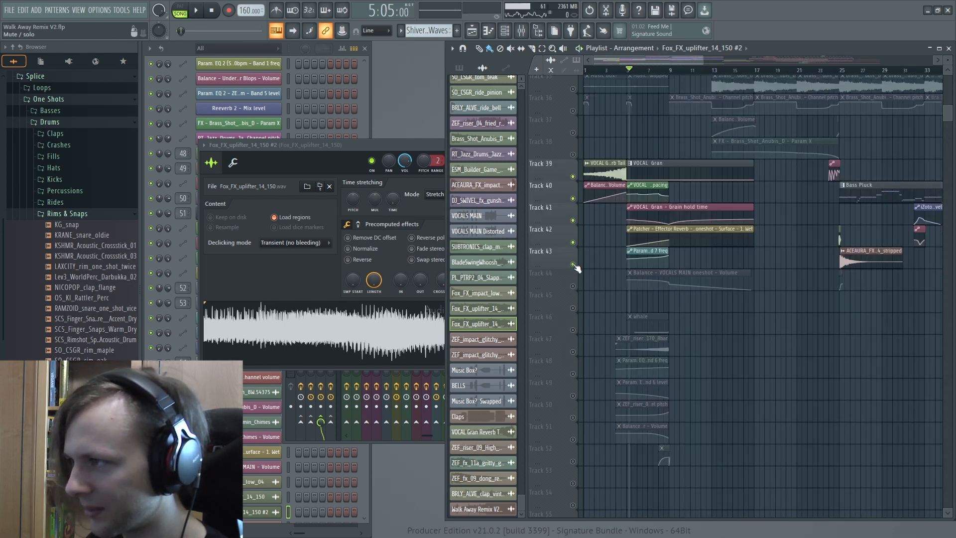
{"action": "left_click", "coordinate": [574, 288]}
{"action": "left_click", "coordinate": [653, 172]}
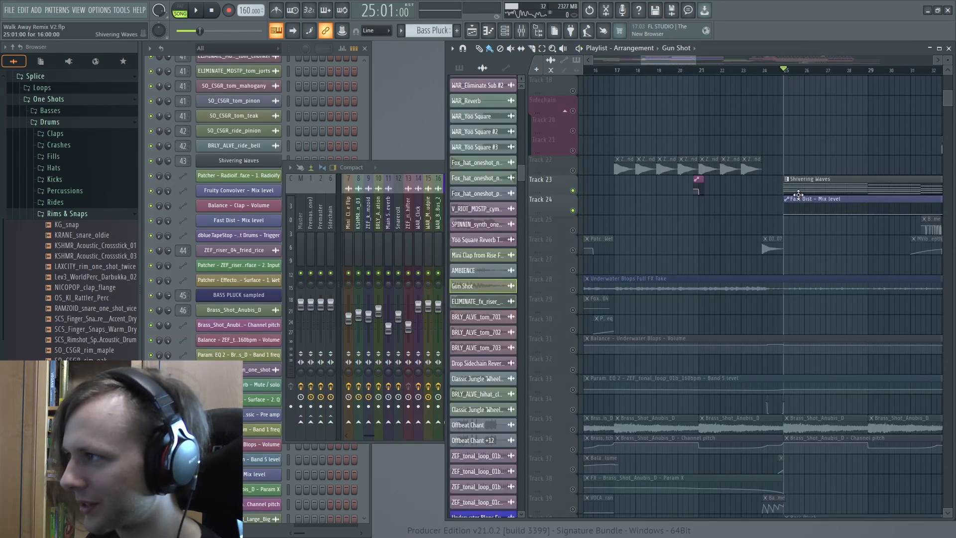
Bring up the Shivering Waves instrument from its channel and dismiss the Decent Sampler update dialog.
{"action": "left_click", "coordinate": [798, 194]}
{"action": "left_click", "coordinate": [268, 163]}
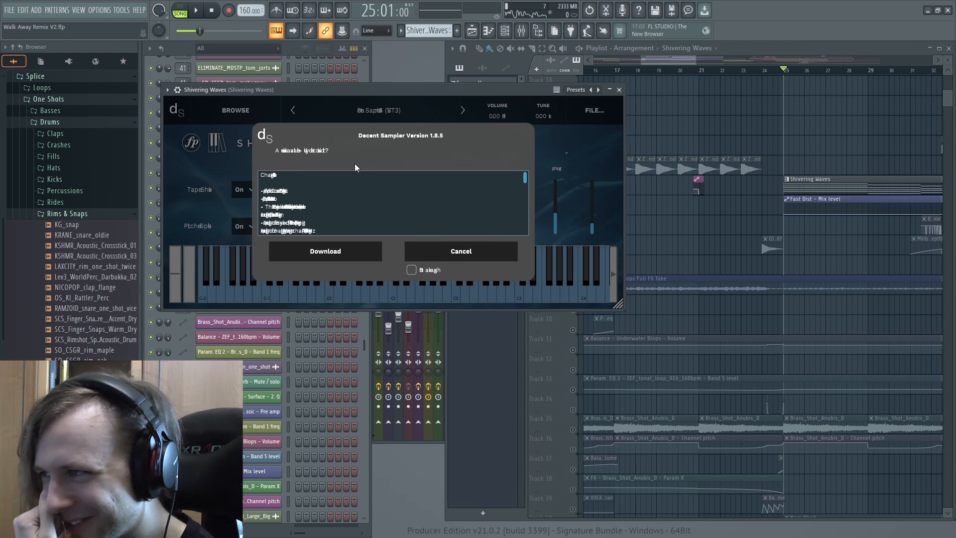
{"action": "left_click", "coordinate": [566, 141]}
{"action": "right_click", "coordinate": [757, 146]}
Play the Shivering Waves pattern from bar 25 together with its Fast Dist mix level automation on Tracks 23 and 24.
{"action": "key", "text": "space"}
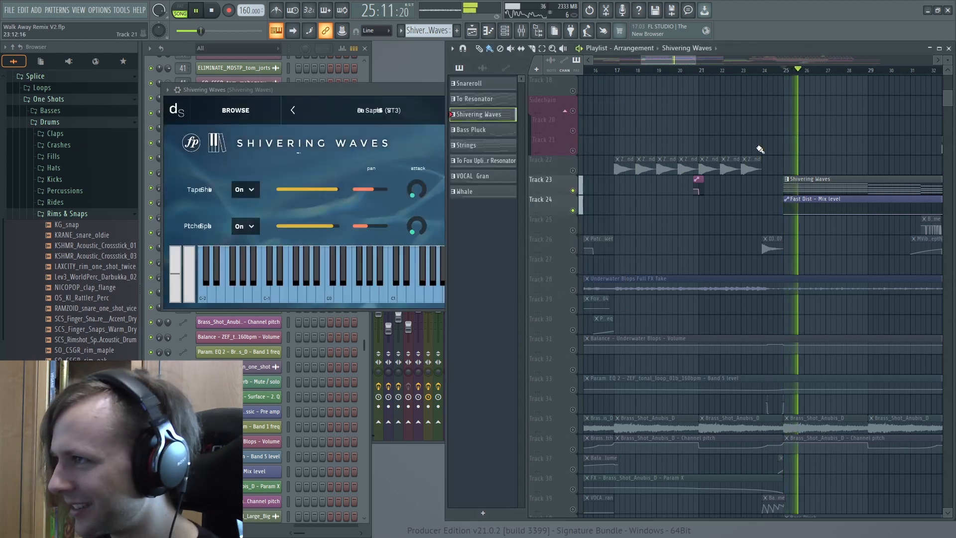
{"action": "left_click_drag", "start_coordinate": [761, 149], "coordinate": [625, 149]}
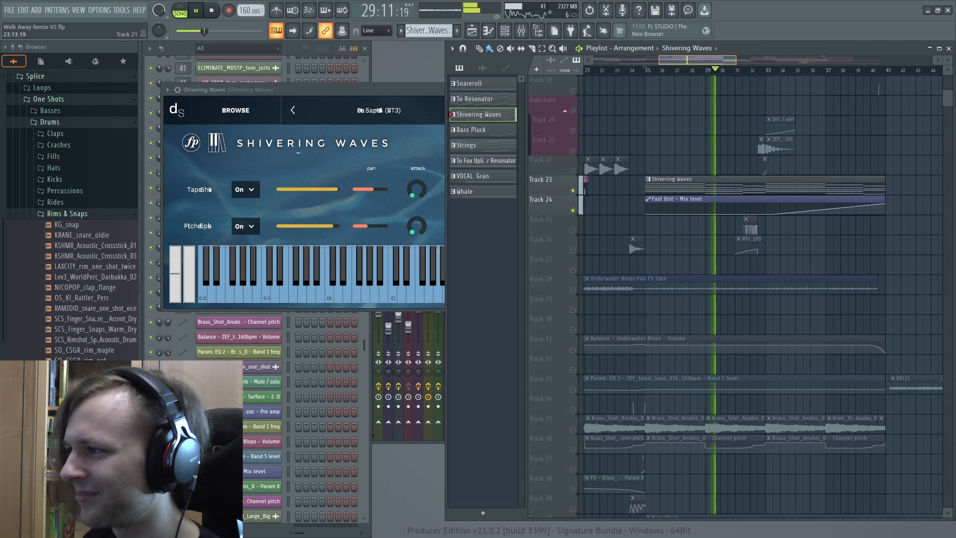
{"action": "scroll", "coordinate": [762, 167], "scroll_direction": "down", "scroll_amount": 4}
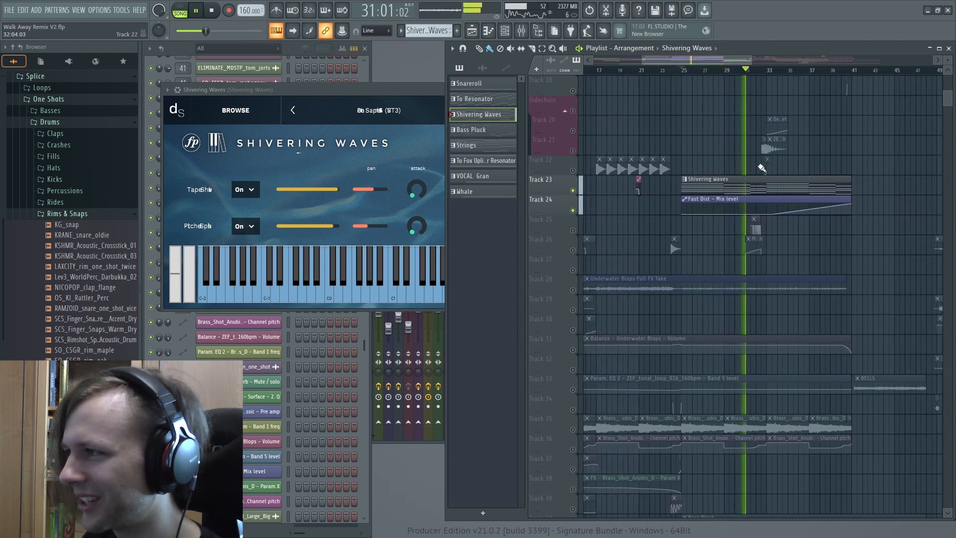
{"action": "left_click_drag", "start_coordinate": [757, 176], "coordinate": [770, 95]}
{"action": "left_click_drag", "start_coordinate": [764, 158], "coordinate": [774, 151]}
Audition the Bass Pluck pattern on Track 40 from bar 25 and locate its BASS PLUCK sampled channel.
{"action": "key", "text": "space"}
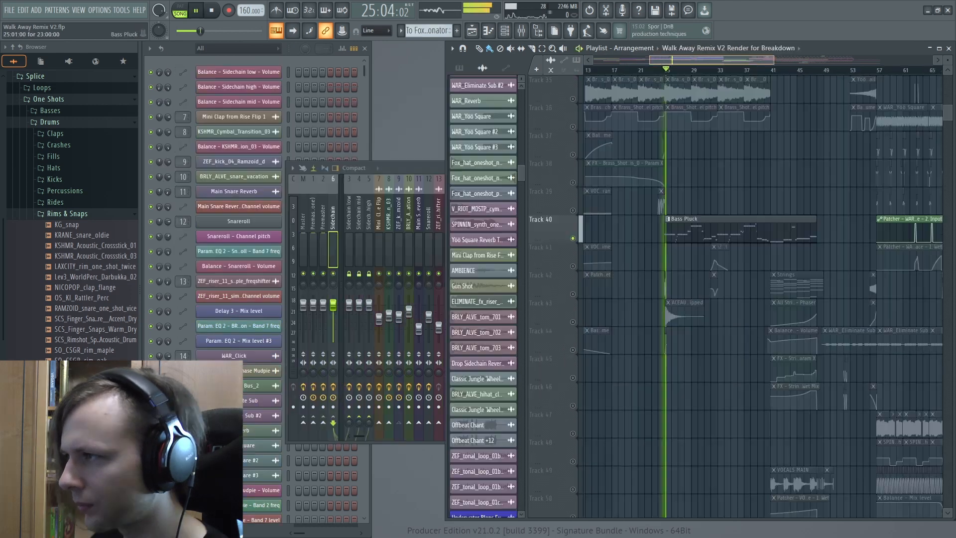
{"action": "key", "text": "space"}
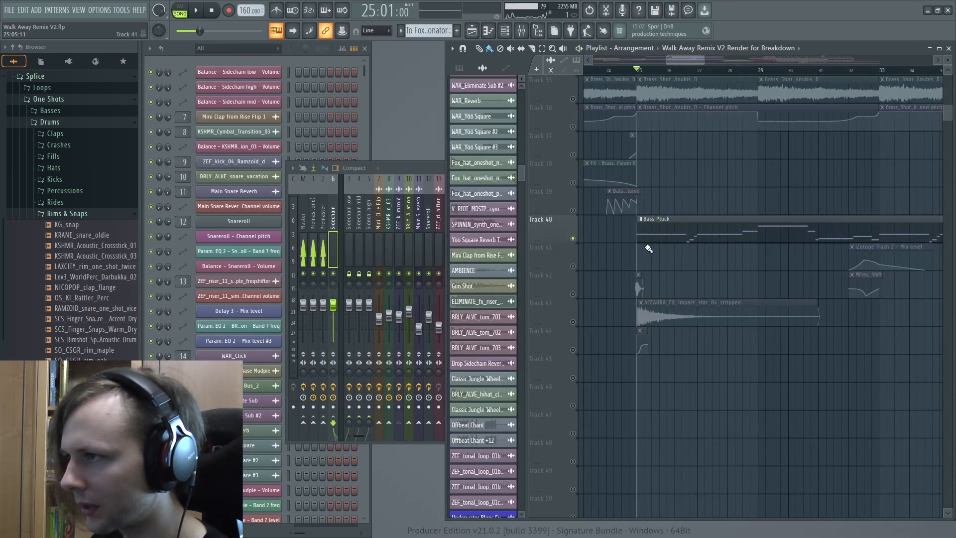
{"action": "left_click", "coordinate": [662, 234]}
{"action": "left_click", "coordinate": [316, 103]}
{"action": "scroll", "coordinate": [316, 103], "scroll_direction": "down", "scroll_amount": 4}
{"action": "left_click_drag", "start_coordinate": [364, 319], "coordinate": [365, 193]}
{"action": "scroll", "coordinate": [672, 241], "scroll_direction": "down", "scroll_amount": 5}
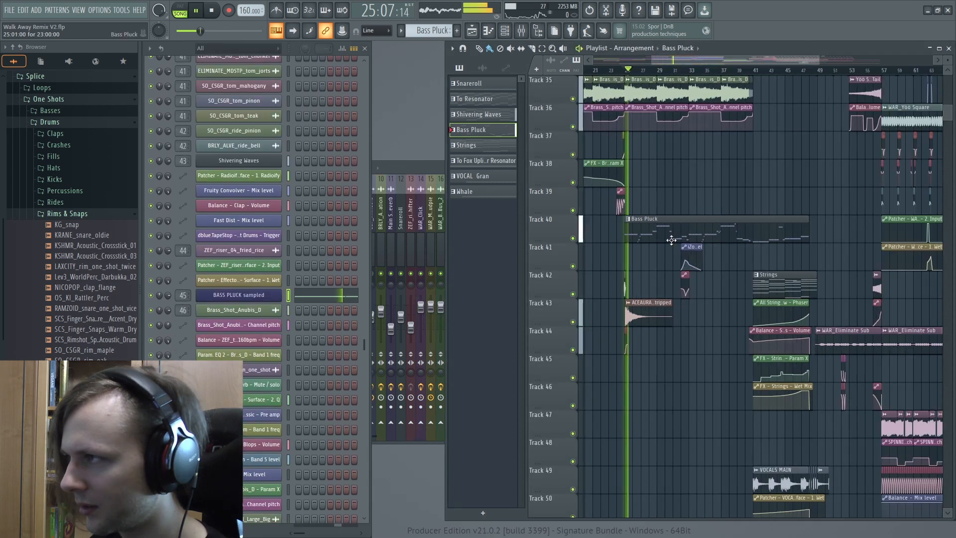
Find the ZEF_tonal_loop_01b_160bpm clips in the Unused group and bring up their Underwater Blops mixer track.
{"action": "scroll", "coordinate": [684, 233], "scroll_direction": "down", "scroll_amount": 5}
{"action": "left_click_drag", "start_coordinate": [685, 230], "coordinate": [674, 280]}
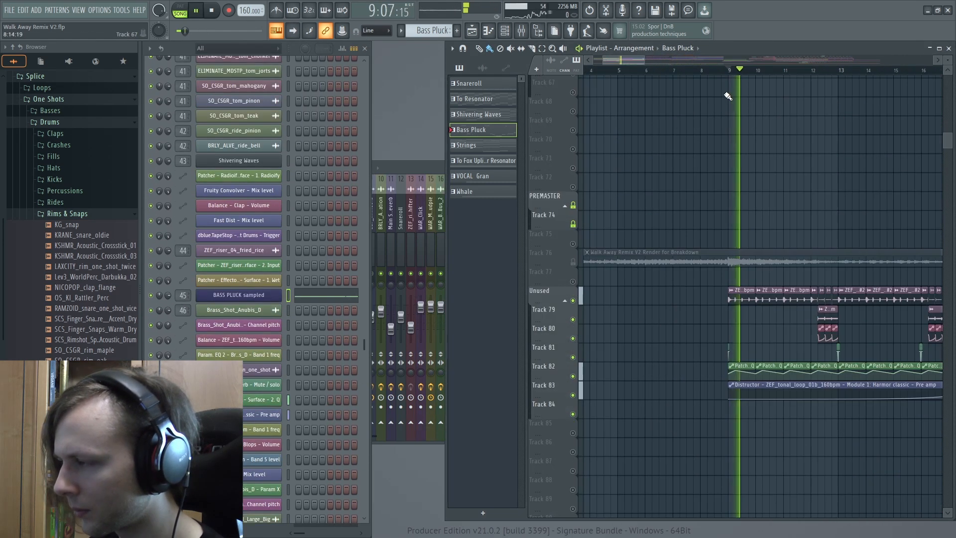
{"action": "scroll", "coordinate": [743, 199], "scroll_direction": "up", "scroll_amount": 5}
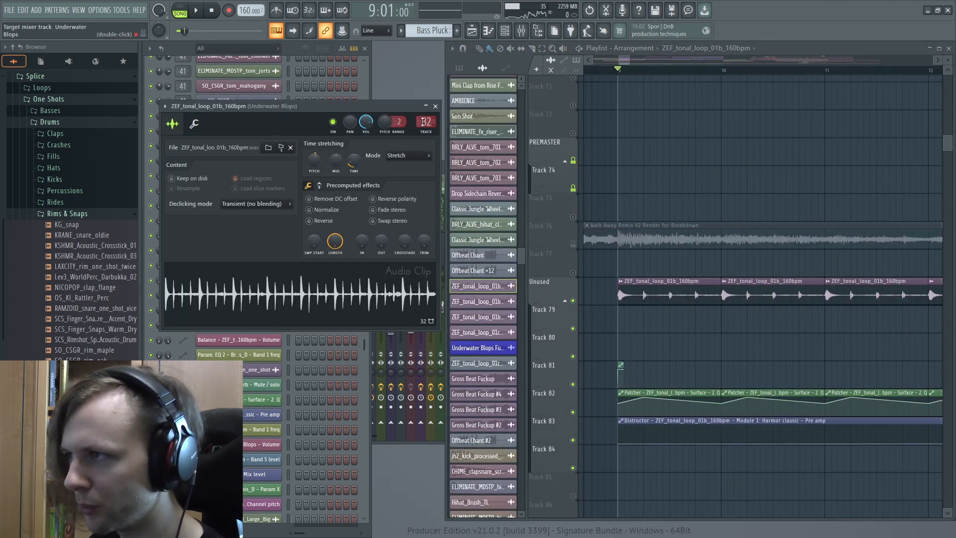
{"action": "double_click", "coordinate": [423, 121]}
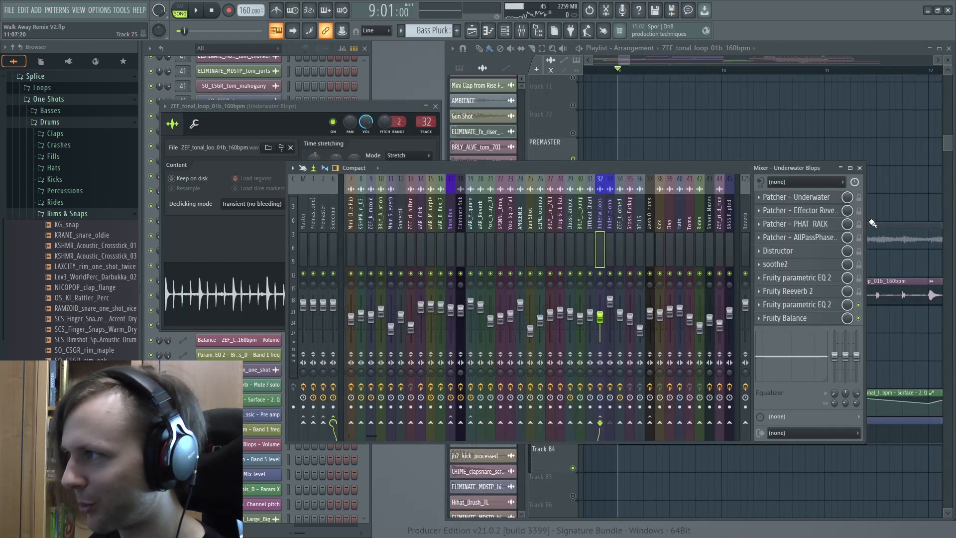
Inspect the Underwater, Effector Reverb, PHAT RACK and AllPassPhase Patcher effects on the Underwater Blops mixer track.
{"action": "left_click", "coordinate": [827, 200]}
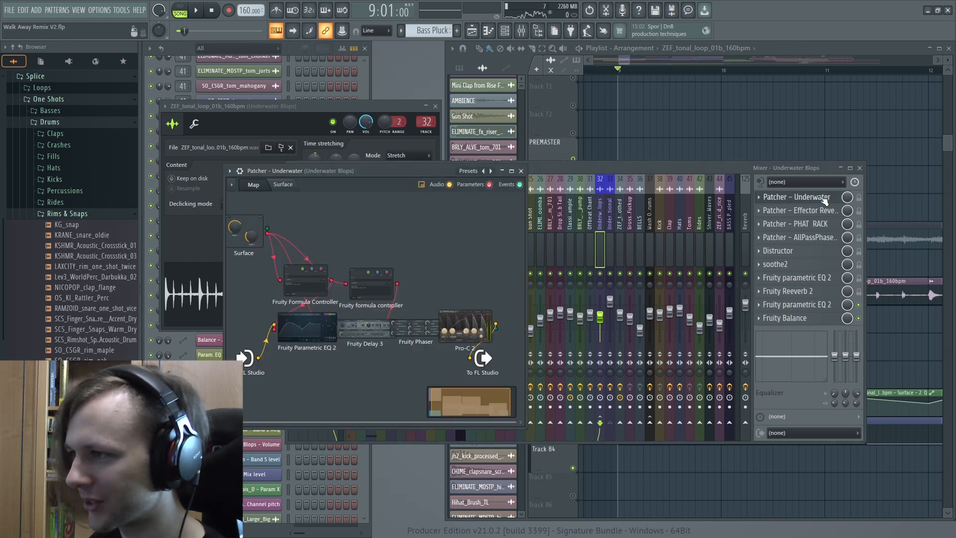
{"action": "left_click", "coordinate": [826, 198]}
{"action": "left_click", "coordinate": [825, 212]}
{"action": "left_click", "coordinate": [825, 212]}
{"action": "left_click", "coordinate": [819, 225]}
{"action": "left_click", "coordinate": [819, 225]}
{"action": "left_click", "coordinate": [818, 237]}
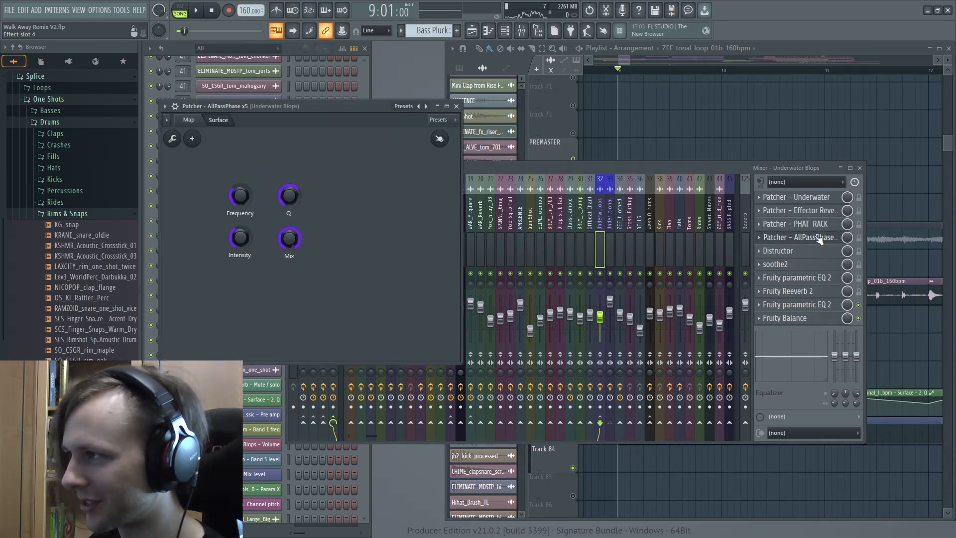
{"action": "left_click", "coordinate": [819, 238]}
Inspect Distructor, soothe2, the first Fruity parametric EQ 2 and Fruity Reeverb 2 on the Underwater Blops track.
{"action": "left_click", "coordinate": [817, 253]}
{"action": "left_click", "coordinate": [817, 252]}
{"action": "left_click", "coordinate": [814, 264]}
{"action": "left_click", "coordinate": [813, 265]}
{"action": "left_click", "coordinate": [810, 281]}
{"action": "left_click", "coordinate": [810, 282]}
{"action": "left_click", "coordinate": [812, 292]}
{"action": "left_click", "coordinate": [812, 293]}
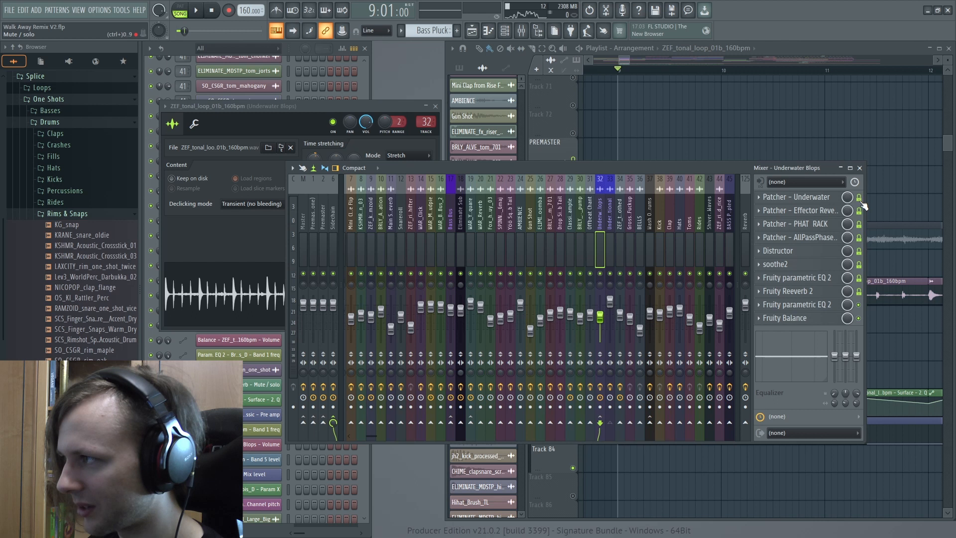
Play the ZEF_tonal_loop_01b_160bpm loop from bar 9 through the Underwater Blops effects chain.
{"action": "left_click", "coordinate": [888, 228]}
{"action": "key", "text": "space"}
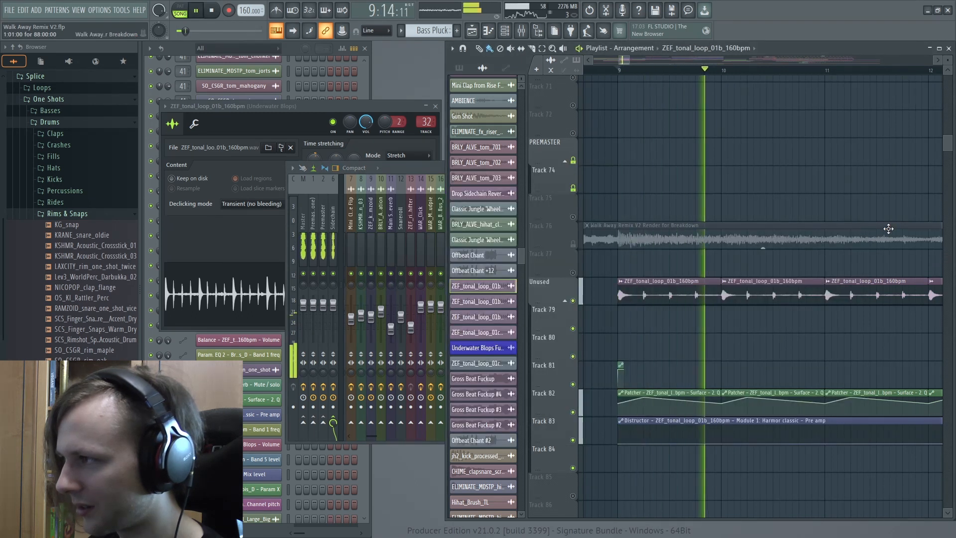
{"action": "right_click", "coordinate": [888, 228], "text": "ctrl"}
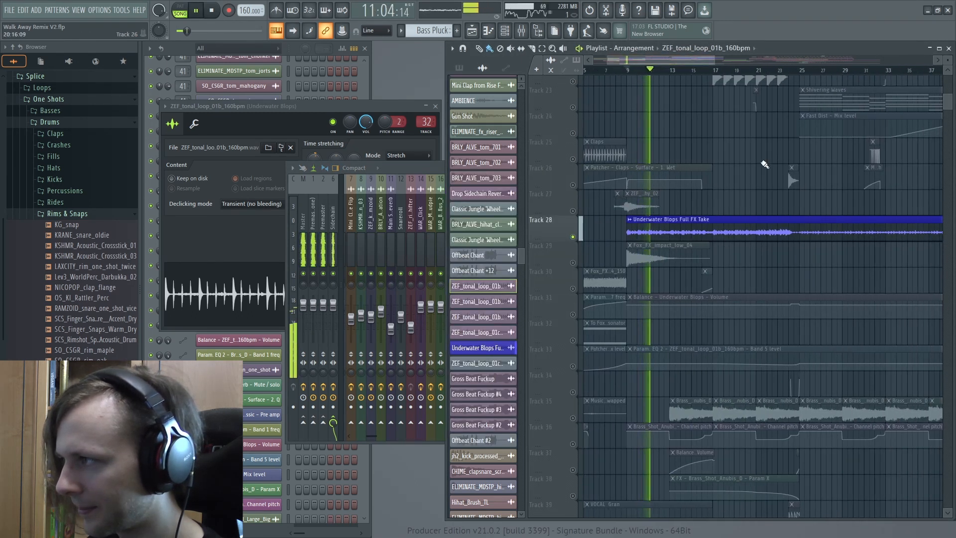
Solo Track 28 and play the Underwater Blops Full FX Take from 24:09.
{"action": "key", "text": "space"}
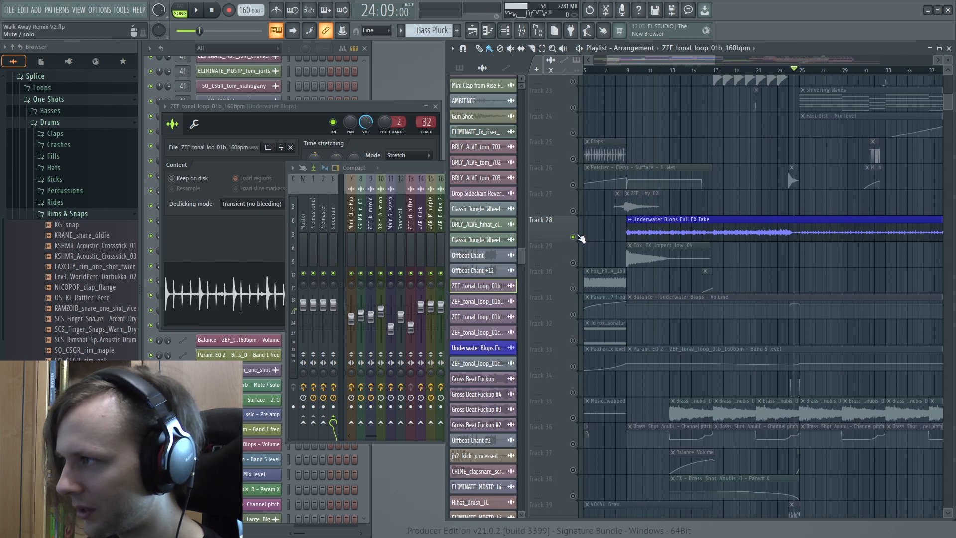
{"action": "right_click", "coordinate": [573, 237]}
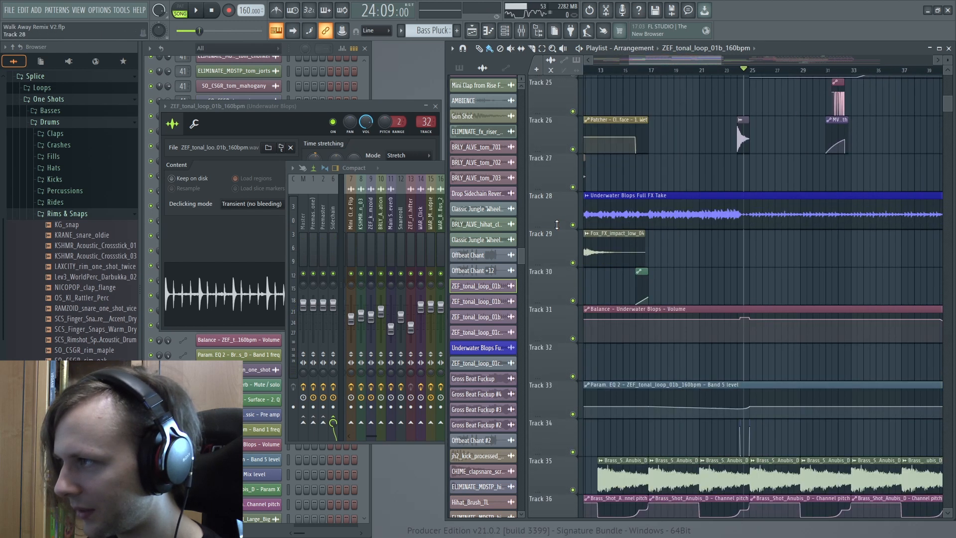
{"action": "right_click", "coordinate": [573, 225]}
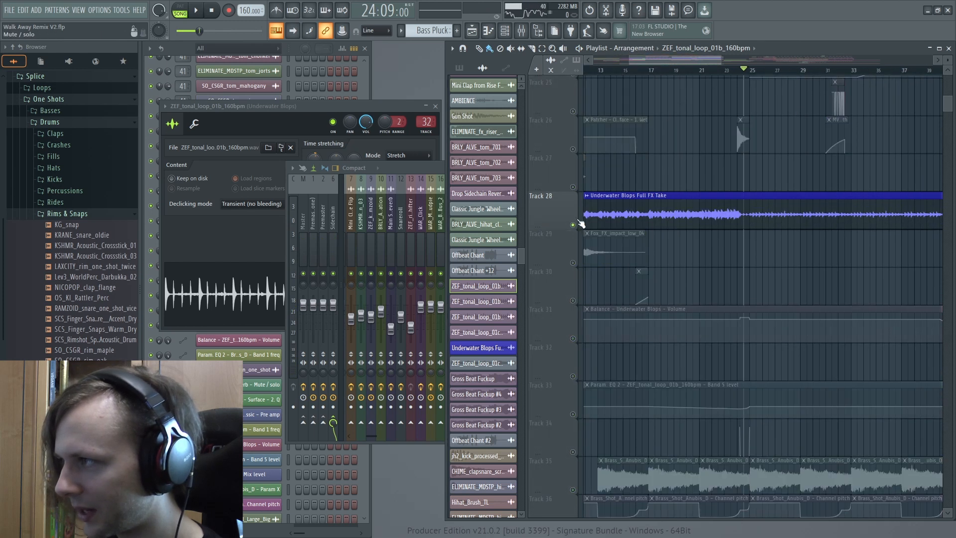
{"action": "key", "text": "space"}
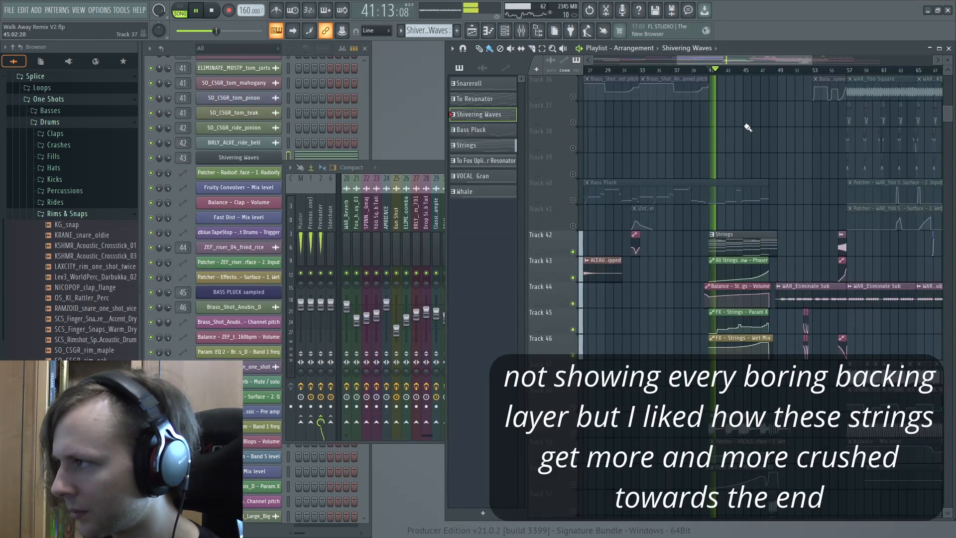
Listen to the Strings pattern from bar 41 with its Phaser, Volume, Param X and Wet Mix automation on Tracks 43 to 46.
{"action": "scroll", "coordinate": [752, 132], "scroll_direction": "down", "scroll_amount": 2}
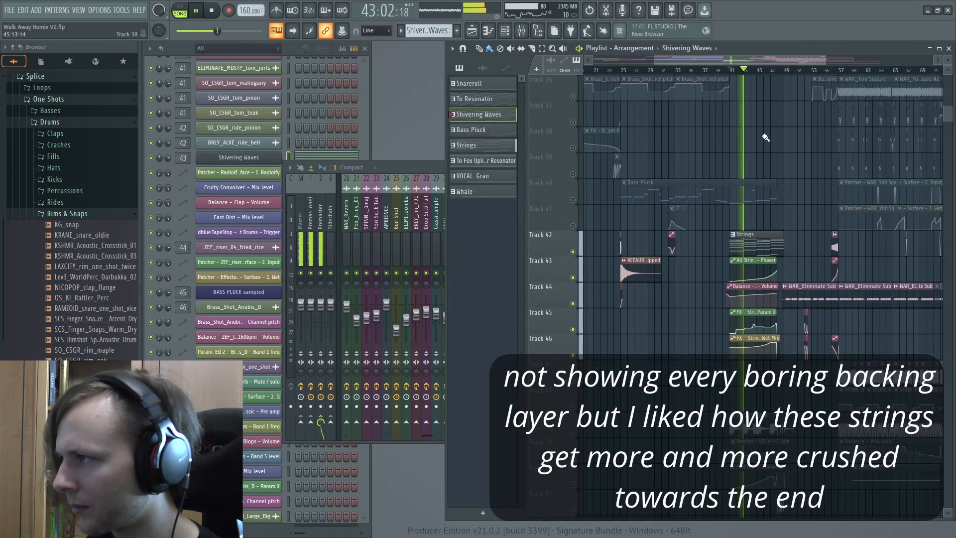
{"action": "scroll", "coordinate": [765, 140], "scroll_direction": "up", "scroll_amount": 3}
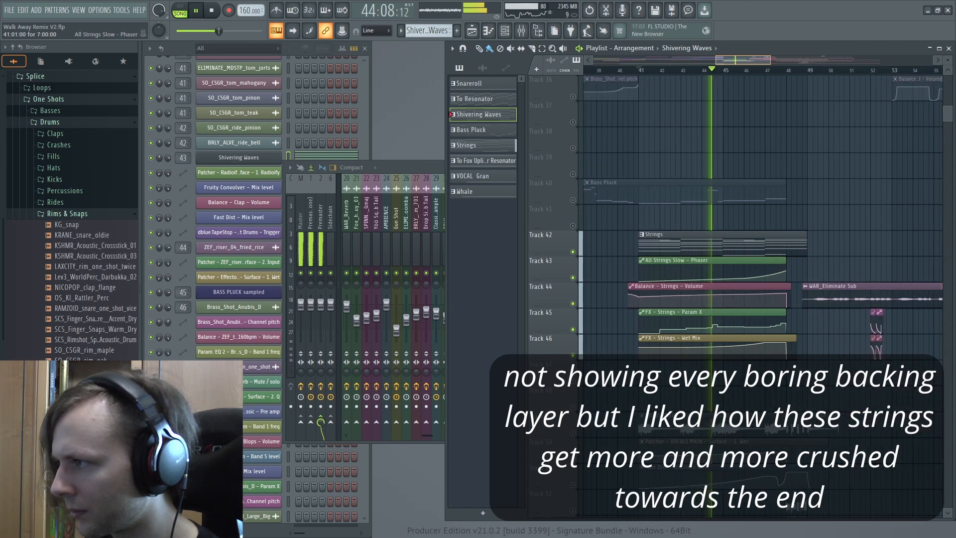
{"action": "scroll", "coordinate": [691, 149], "scroll_direction": "up", "scroll_amount": 2}
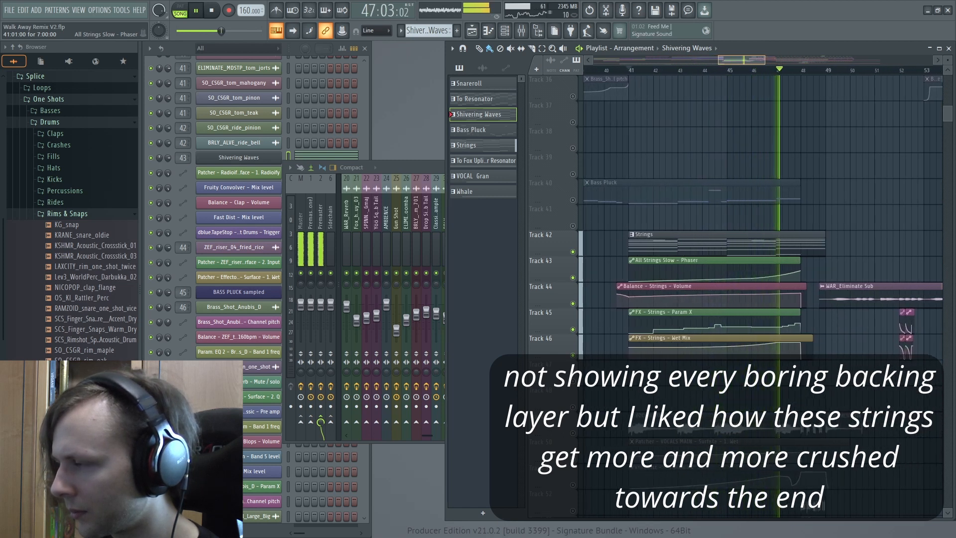
{"action": "key", "text": "space"}
Unmute Tracks 49 to 55 holding VOCALS MAIN and its automation, and play them from bar 41, jumping to bars 43 and 46.
{"action": "scroll", "coordinate": [576, 370], "scroll_direction": "down", "scroll_amount": 3}
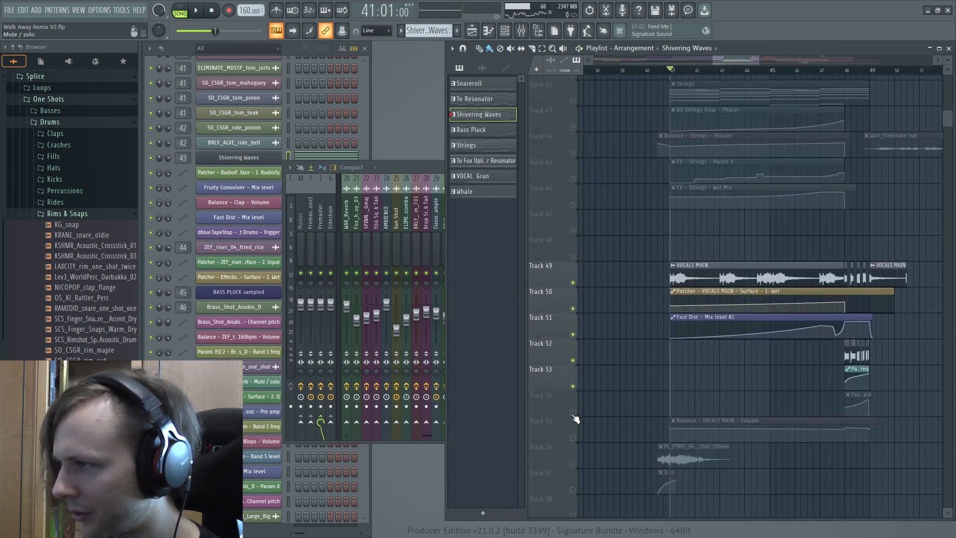
{"action": "left_click", "coordinate": [572, 438]}
{"action": "scroll", "coordinate": [756, 305], "scroll_direction": "up", "scroll_amount": 1}
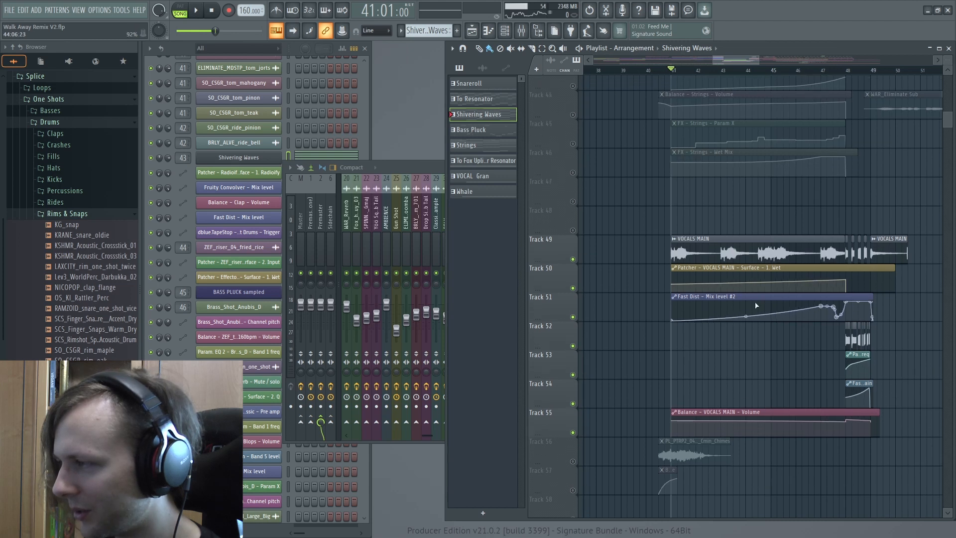
{"action": "key", "text": "space"}
{"action": "left_click", "coordinate": [722, 70]}
{"action": "left_click", "coordinate": [798, 70]}
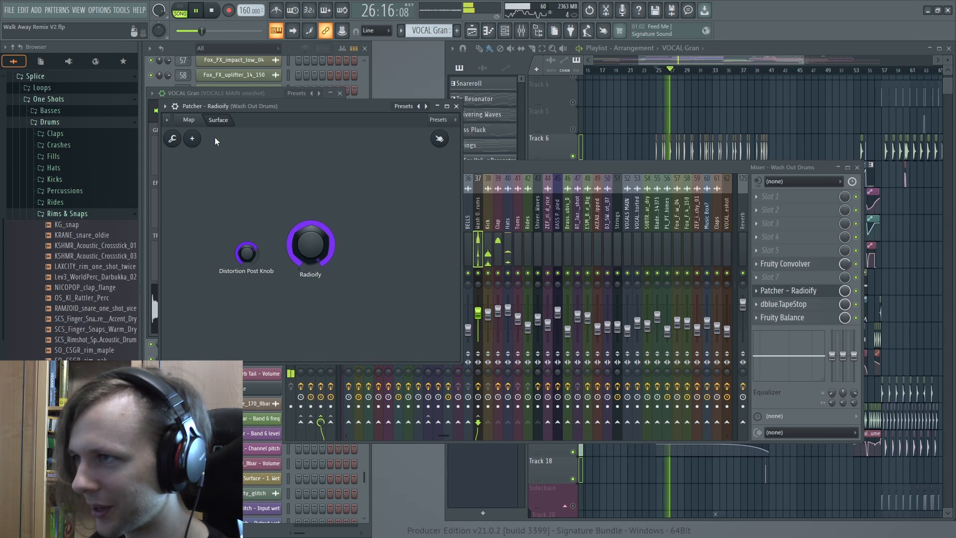
Examine the Patcher Radioify map on the Wash Out Drums track and its internal Fruity Parametric EQ 2.
{"action": "left_click", "coordinate": [199, 124]}
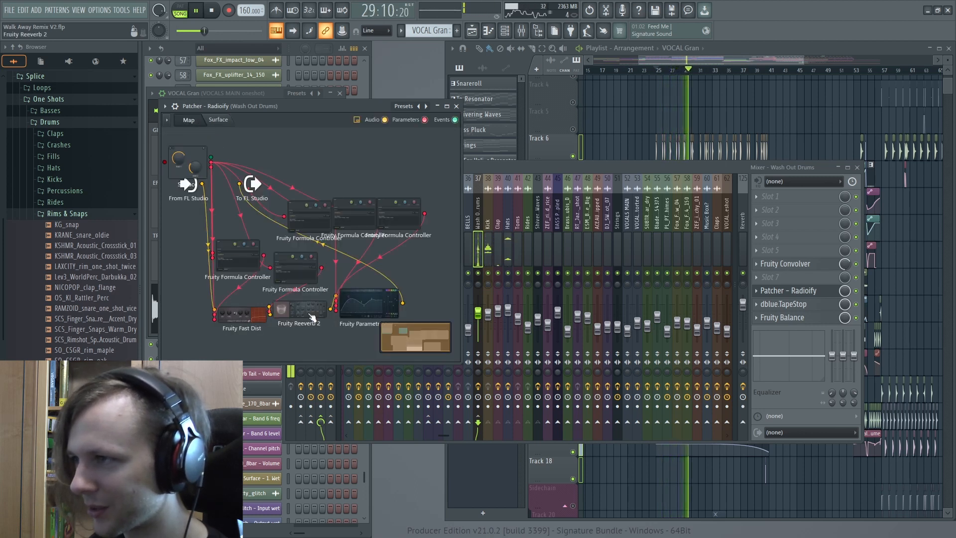
{"action": "double_click", "coordinate": [369, 304]}
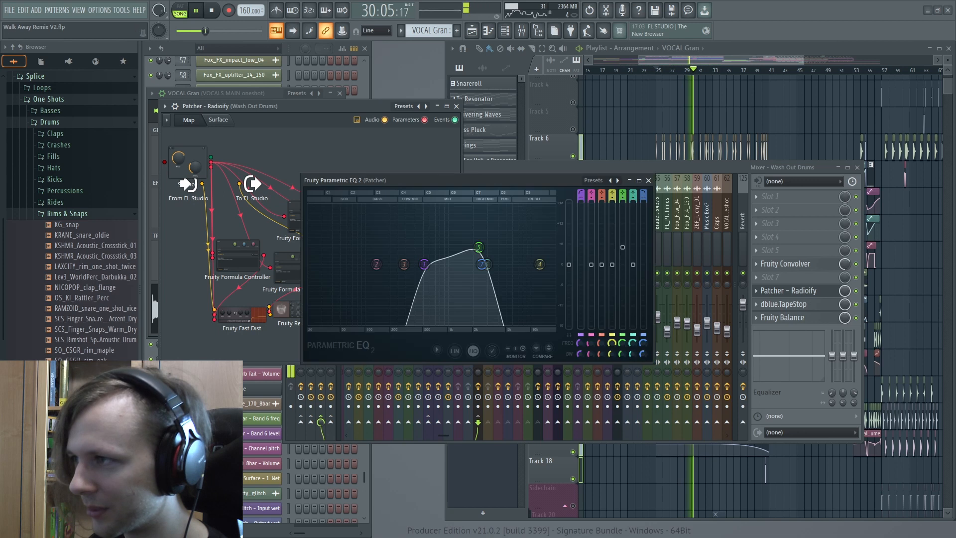
{"action": "left_click", "coordinate": [648, 180]}
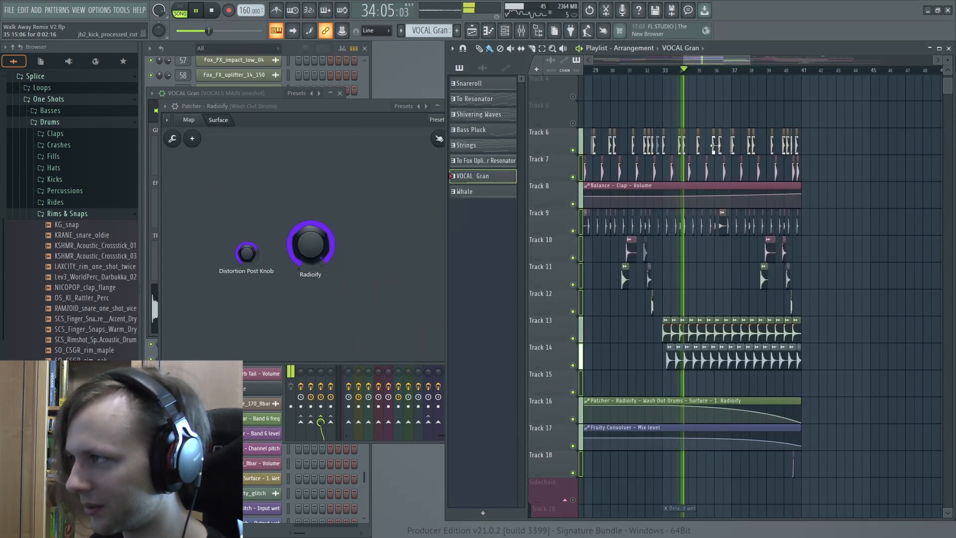
Listen to the drums on Tracks 6 to 18 up to bar 41 with the Radioify and Fruity Convolver mix level automation.
{"action": "key", "text": "space"}
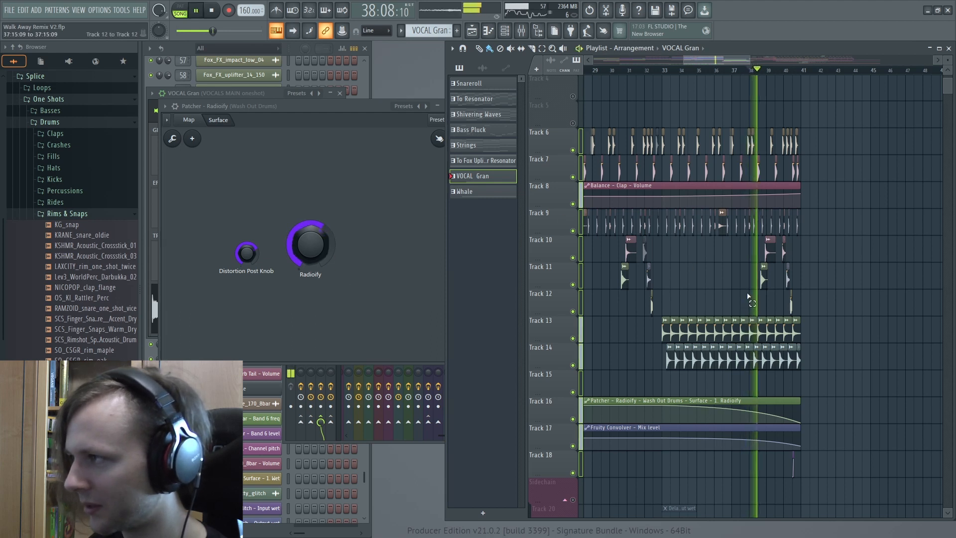
{"action": "scroll", "coordinate": [696, 269], "scroll_direction": "up", "scroll_amount": 5}
{"action": "scroll", "coordinate": [751, 273], "scroll_direction": "down", "scroll_amount": 2}
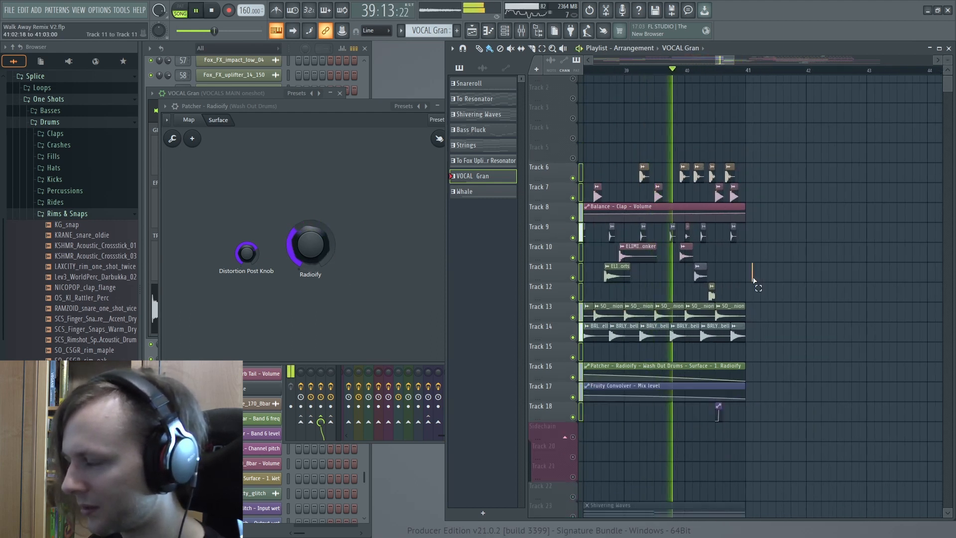
{"action": "scroll", "coordinate": [758, 303], "scroll_direction": "down", "scroll_amount": 2}
{"action": "key", "text": "space"}
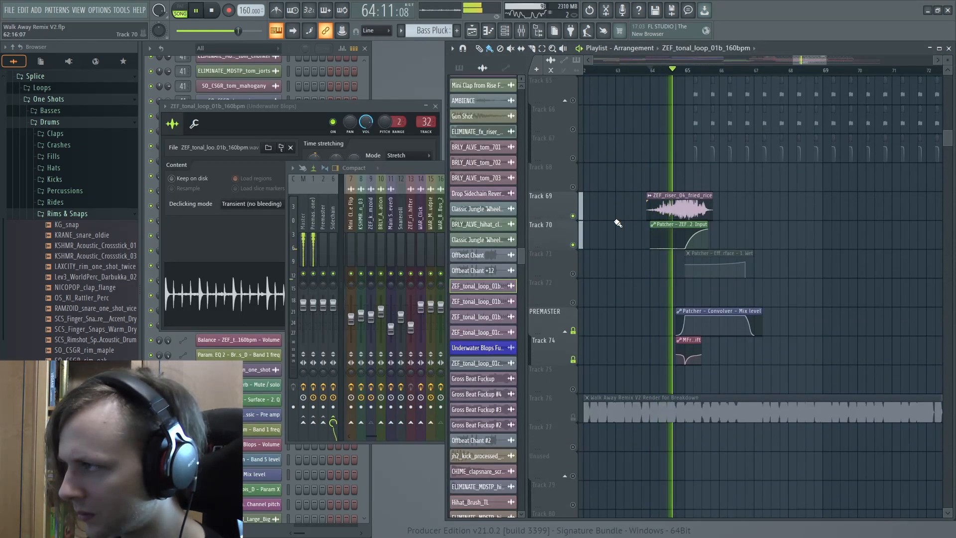
Stop the riser playback on Tracks 69 and 70, and listen to the snare clip with its channel pitch automation on Track 41 around bar 81.
{"action": "key", "text": "space"}
{"action": "right_click", "coordinate": [573, 216]}
{"action": "left_click_drag", "start_coordinate": [615, 188], "coordinate": [649, 349]}
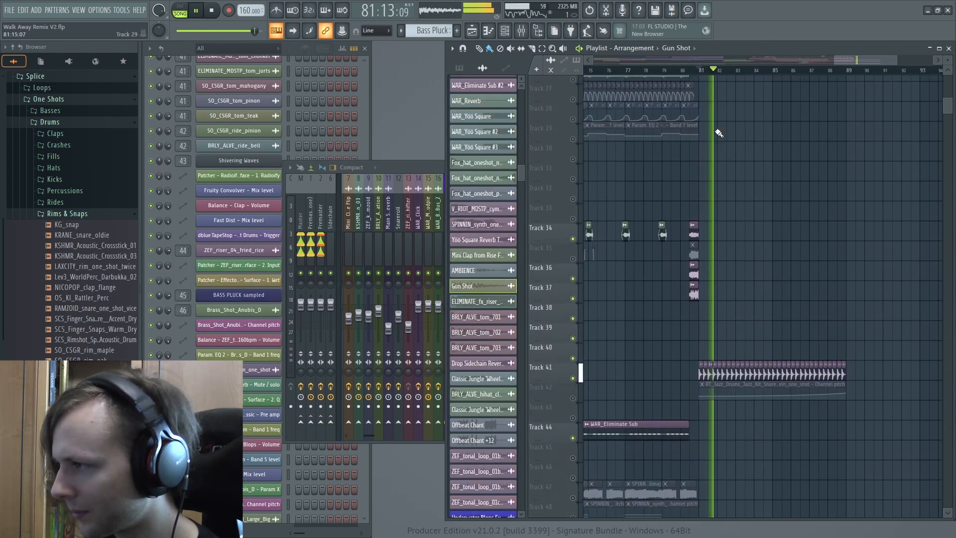
{"action": "key", "text": "space"}
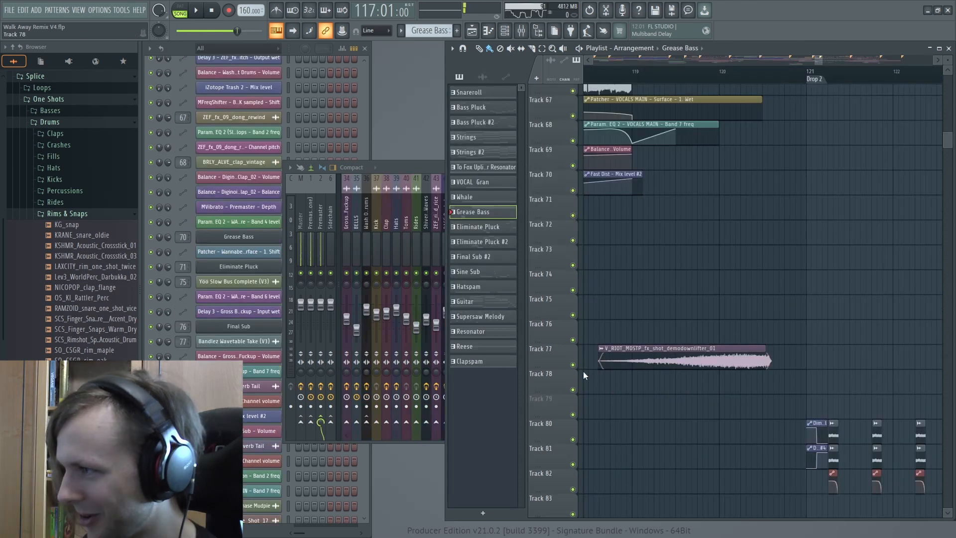
Solo Track 77 in project V4 and listen to the V_RIOT_MDSTP_fx_shot_demodownlifter_01 clip leading into Drop 2.
{"action": "right_click", "coordinate": [572, 365]}
{"action": "left_click_drag", "start_coordinate": [630, 353], "coordinate": [660, 346]}
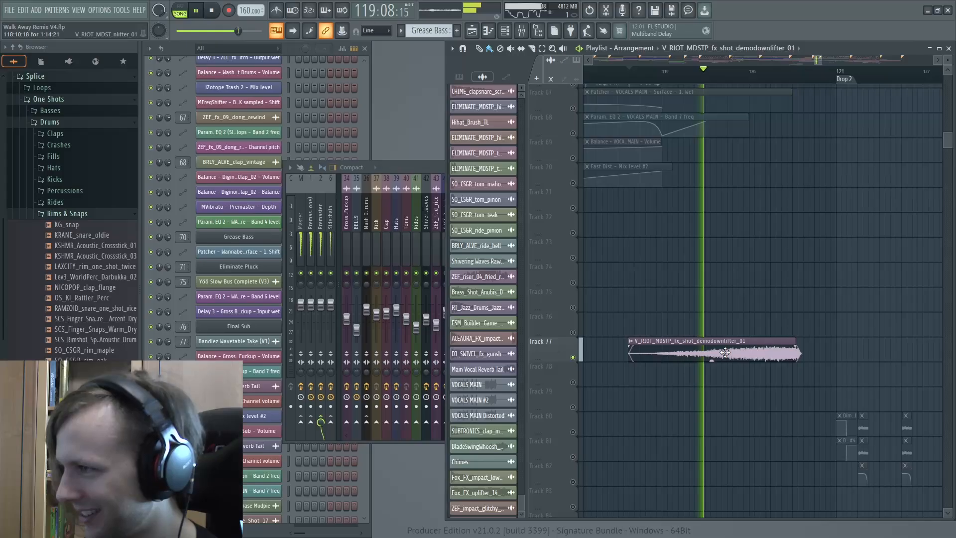
{"action": "double_click", "coordinate": [725, 354]}
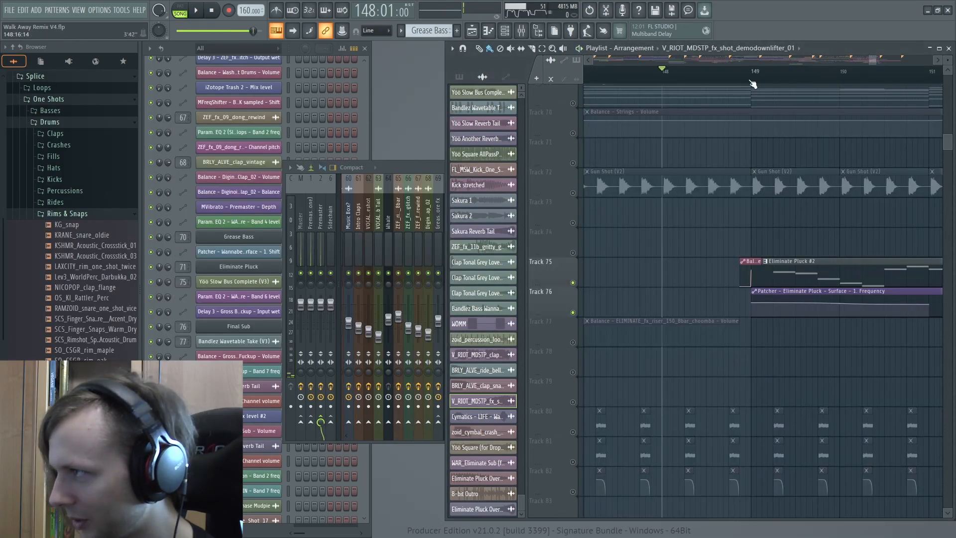
Go to the Eliminate Pluck mixer track and inspect the map and the Frequency, Q, Intensity and Mix surface of its first Patcher.
{"action": "scroll", "coordinate": [757, 75], "scroll_direction": "up", "scroll_amount": 2}
{"action": "key", "text": "space"}
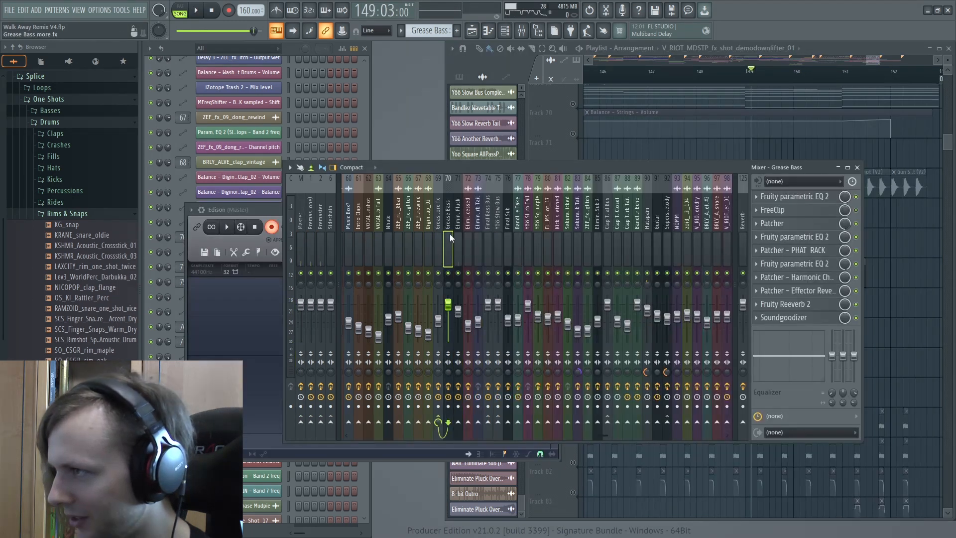
{"action": "left_click", "coordinate": [457, 236]}
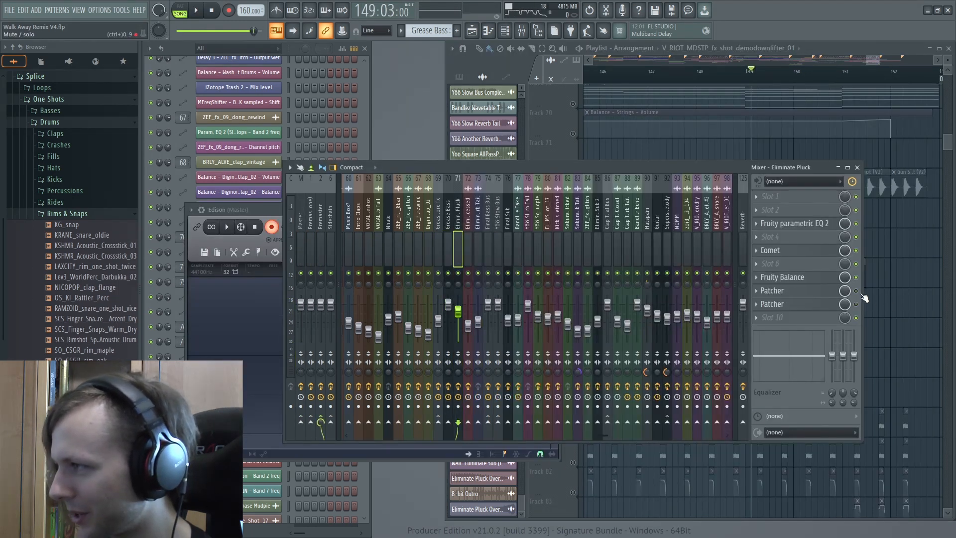
{"action": "left_click", "coordinate": [817, 298]}
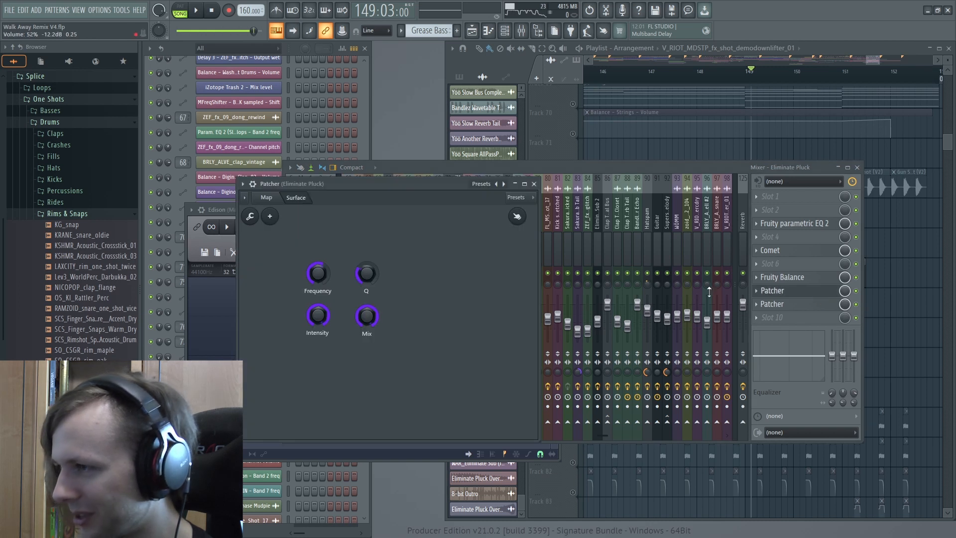
{"action": "left_click", "coordinate": [267, 198]}
{"action": "left_click", "coordinate": [296, 197]}
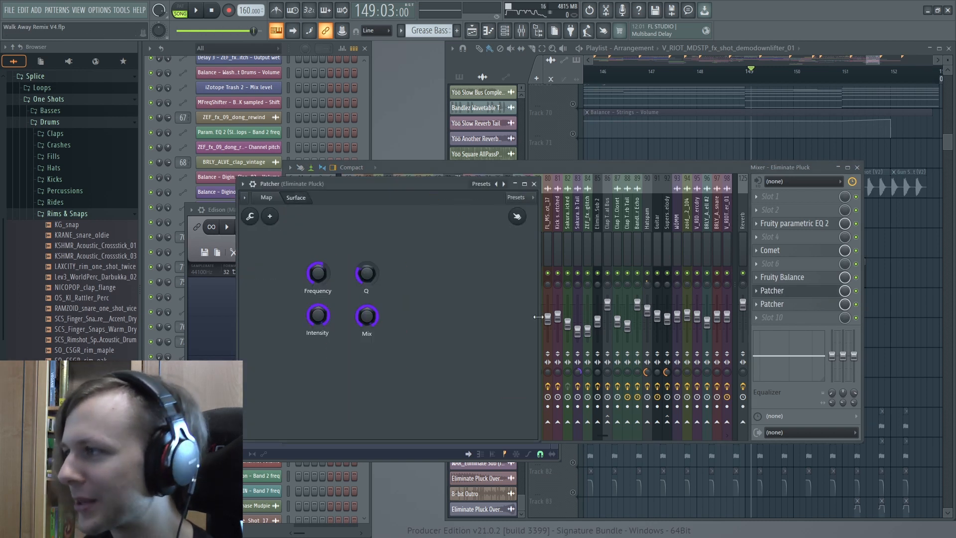
Inspect the map and surface controls of the second Patcher on the Eliminate Pluck mixer track, and close it.
{"action": "left_click", "coordinate": [807, 303]}
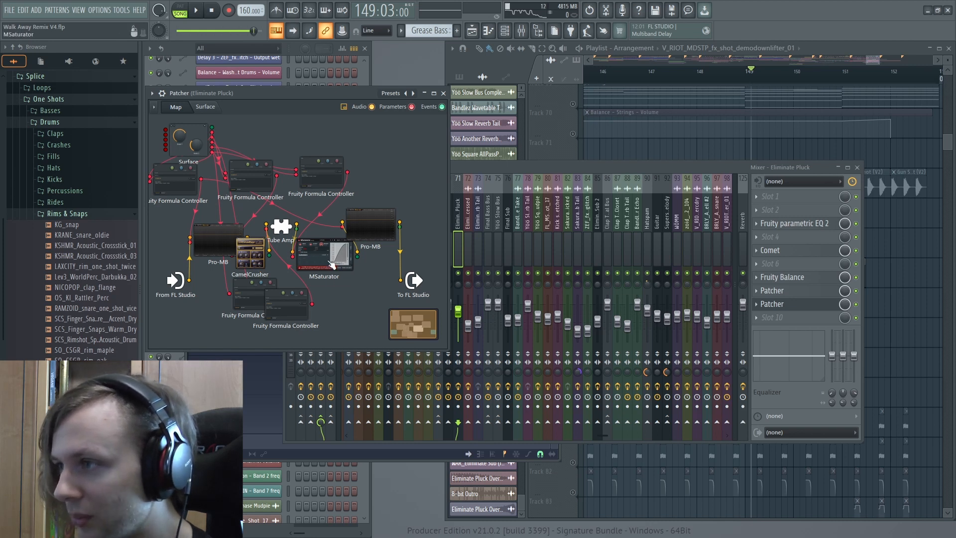
{"action": "left_click", "coordinate": [209, 111]}
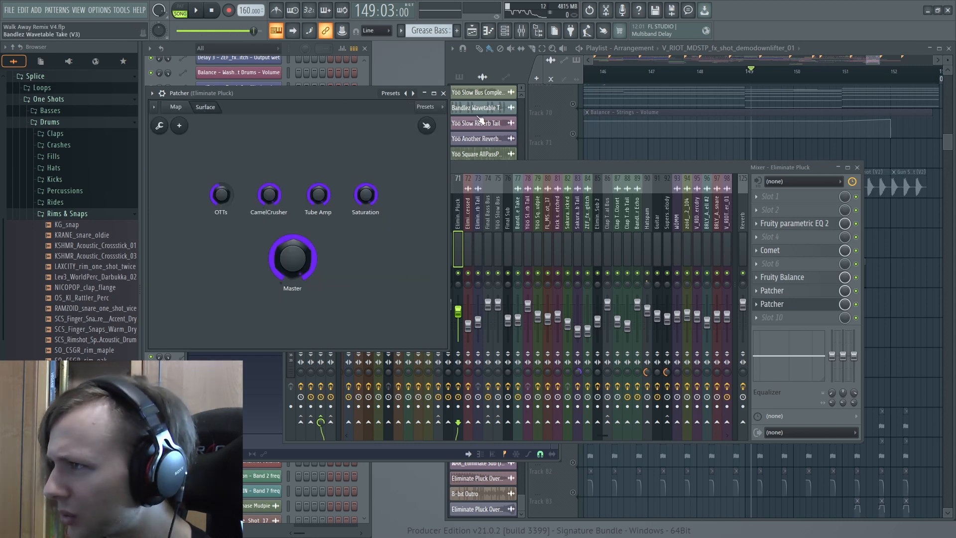
{"action": "left_click", "coordinate": [443, 94]}
Listen to the Eliminate Pluck #2 pattern with its Patcher Frequency automation on Tracks 75 and 76 from bar 149.
{"action": "left_click", "coordinate": [701, 110]}
{"action": "key", "text": "space"}
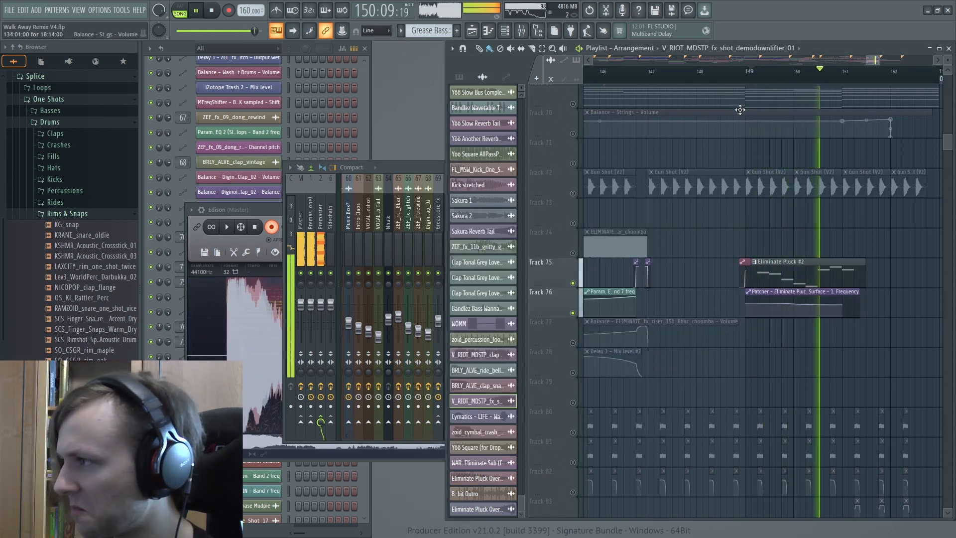
{"action": "scroll", "coordinate": [738, 107], "scroll_direction": "up", "scroll_amount": 3}
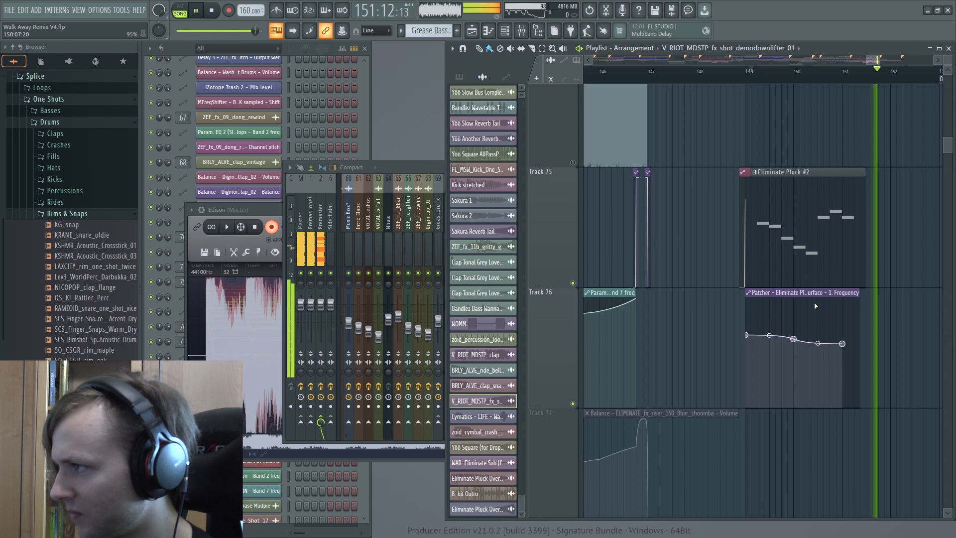